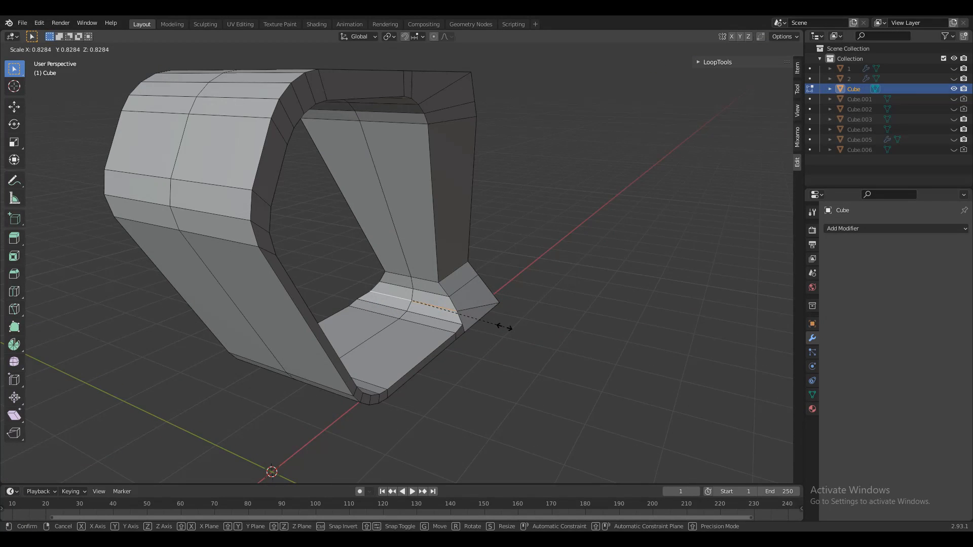
Step: Scale the selected lower inner edge of the frame along the Y axis, working from the right view
{"action": "key", "text": "KP_3"}
{"action": "key", "text": "s"}
{"action": "key", "text": "y"}
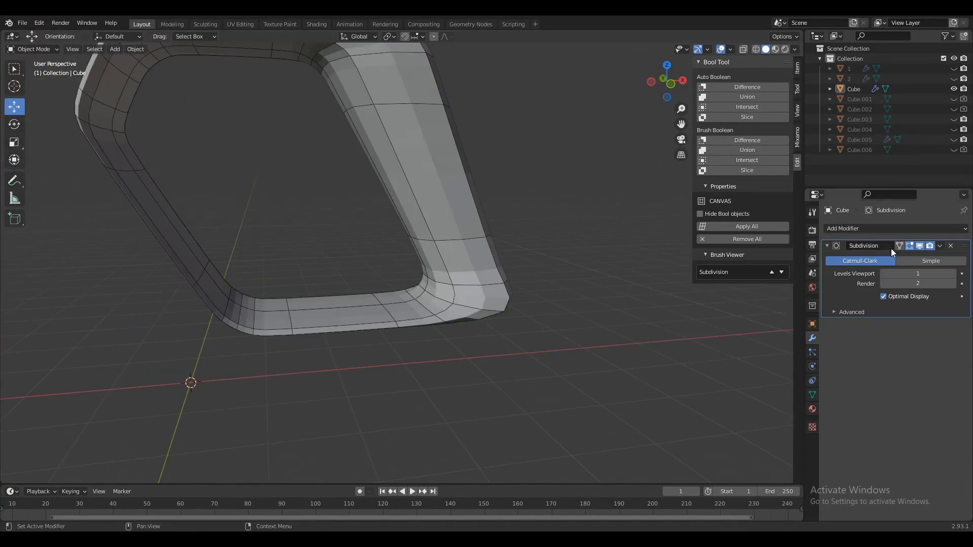
Step: Turn off the Subdivision modifier's edit-mode display on the frame and scale its selected lower geometry inward
{"action": "left_click", "coordinate": [910, 245]}
{"action": "key", "text": "Tab"}
{"action": "middle_click_drag", "start_coordinate": [511, 334], "coordinate": [539, 370]}
{"action": "key", "text": "Tab"}
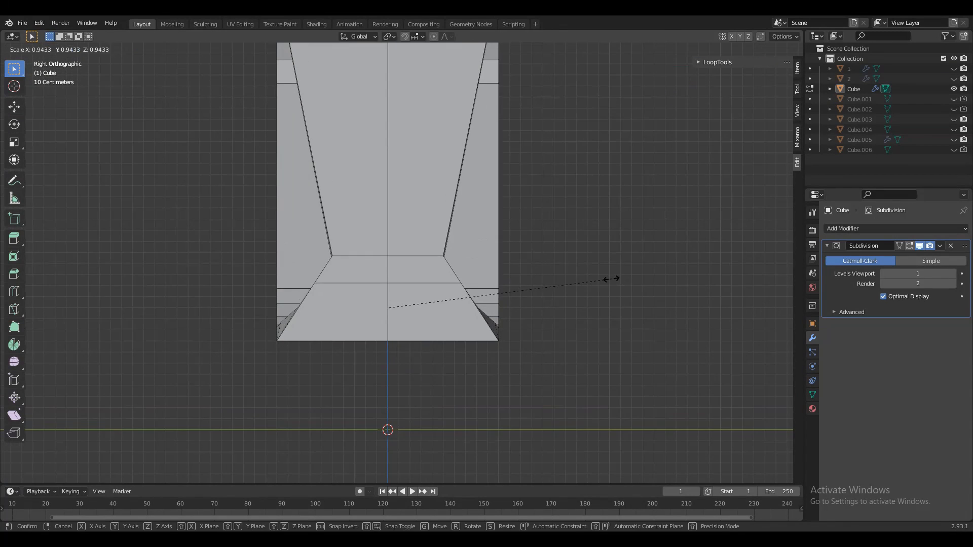
{"action": "left_click", "coordinate": [603, 284]}
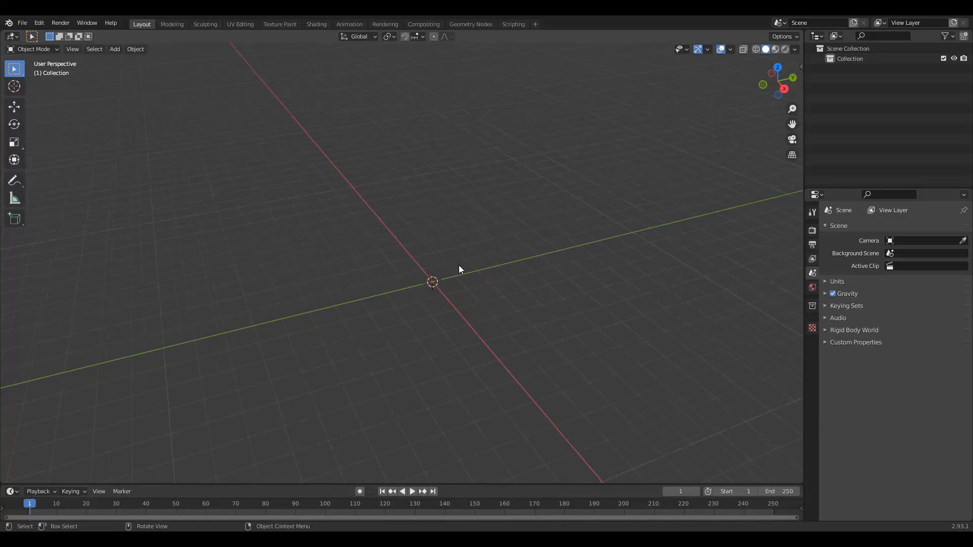
Step: Add a mesh cylinder at the origin of the empty scene
{"action": "middle_click_drag", "start_coordinate": [461, 269], "coordinate": [518, 302]}
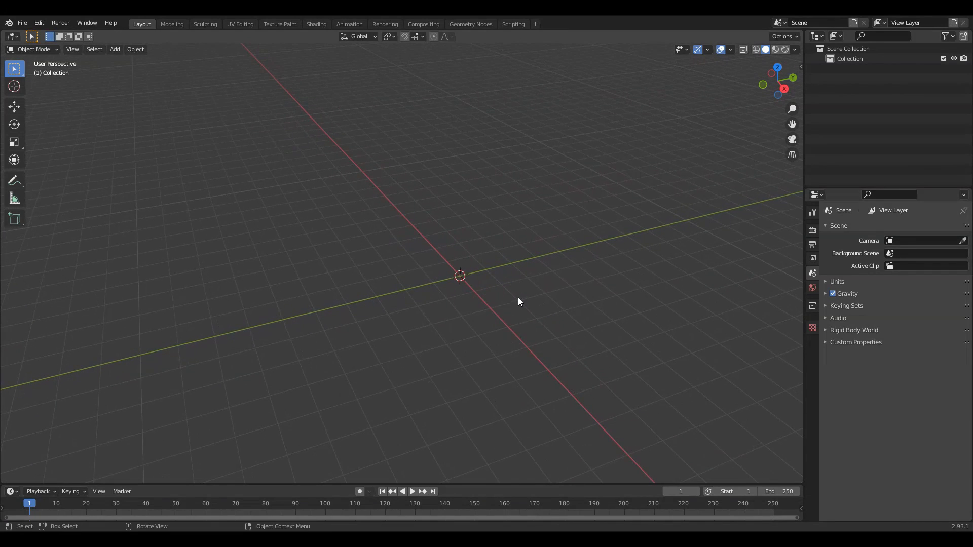
{"action": "key", "text": "shift+a"}
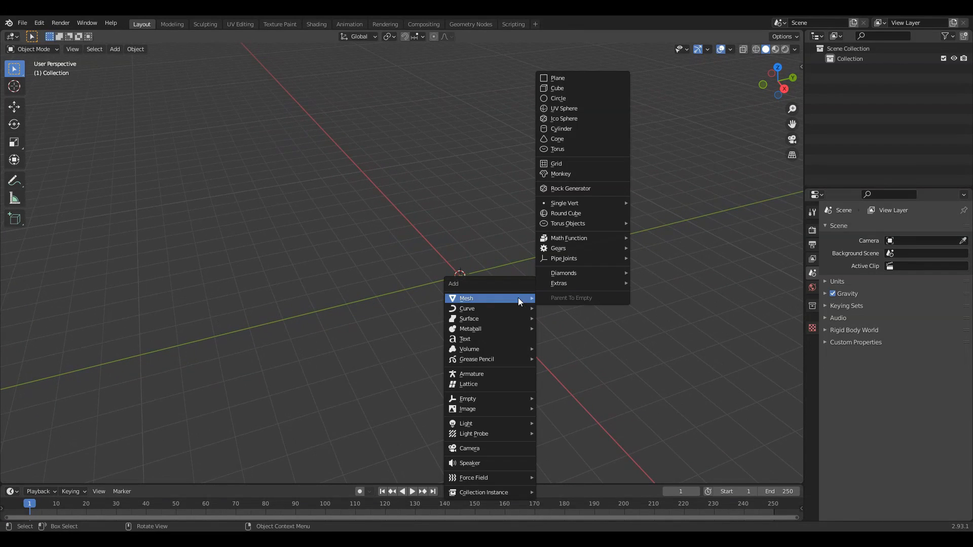
{"action": "left_click", "coordinate": [567, 126]}
{"action": "scroll", "coordinate": [540, 287], "scroll_direction": "up", "scroll_amount": 5}
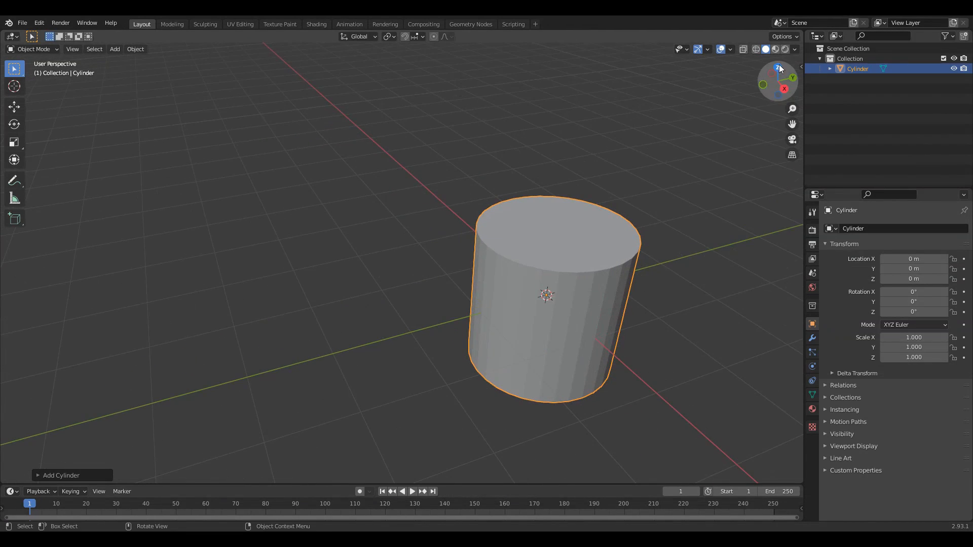
Step: Scale the cylinder to 2 along X and 0.1 along Z to form a thin elliptical disc
{"action": "left_click", "coordinate": [780, 69]}
{"action": "middle_click_drag", "start_coordinate": [610, 196], "coordinate": [572, 278], "text": "shift"}
{"action": "key", "text": "s"}
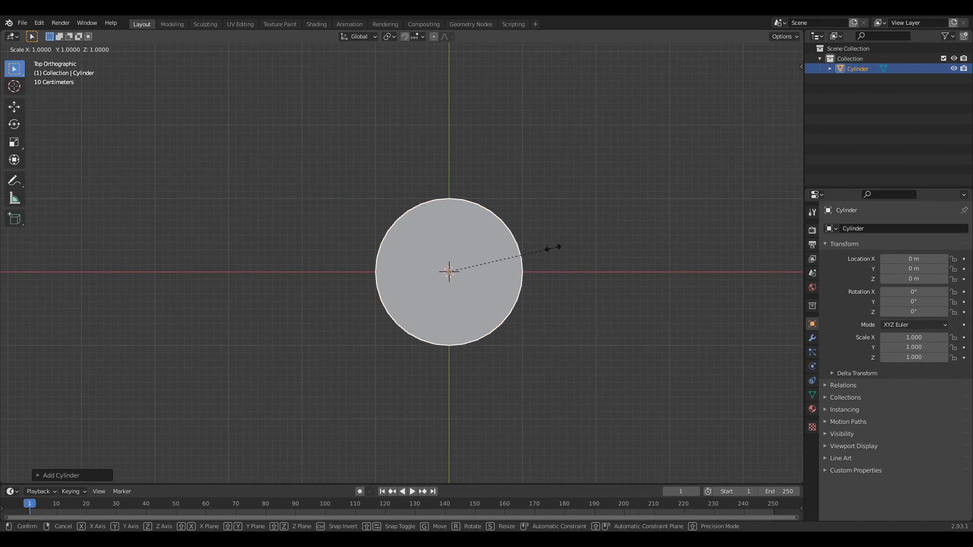
{"action": "left_click", "coordinate": [660, 267]}
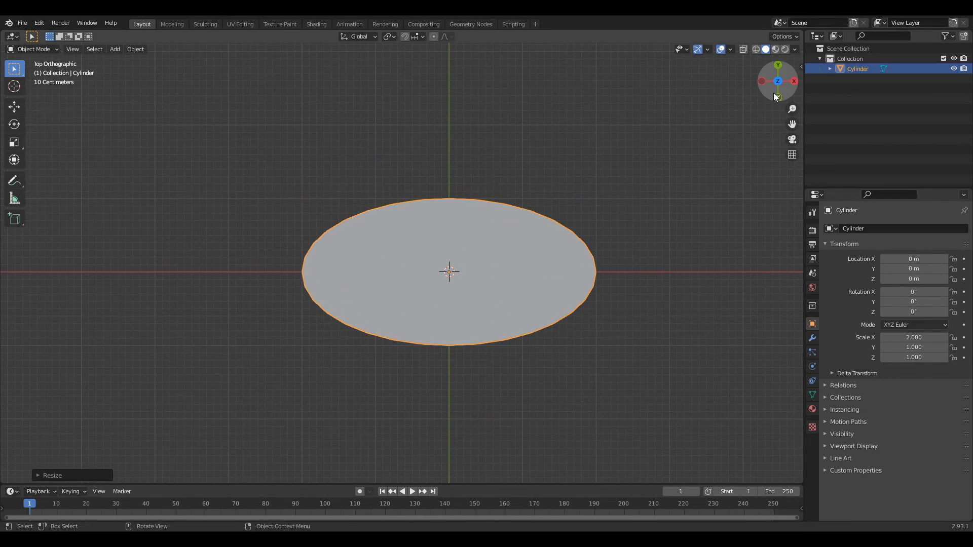
{"action": "left_click", "coordinate": [773, 93]}
{"action": "key", "text": "s"}
{"action": "key", "text": "z"}
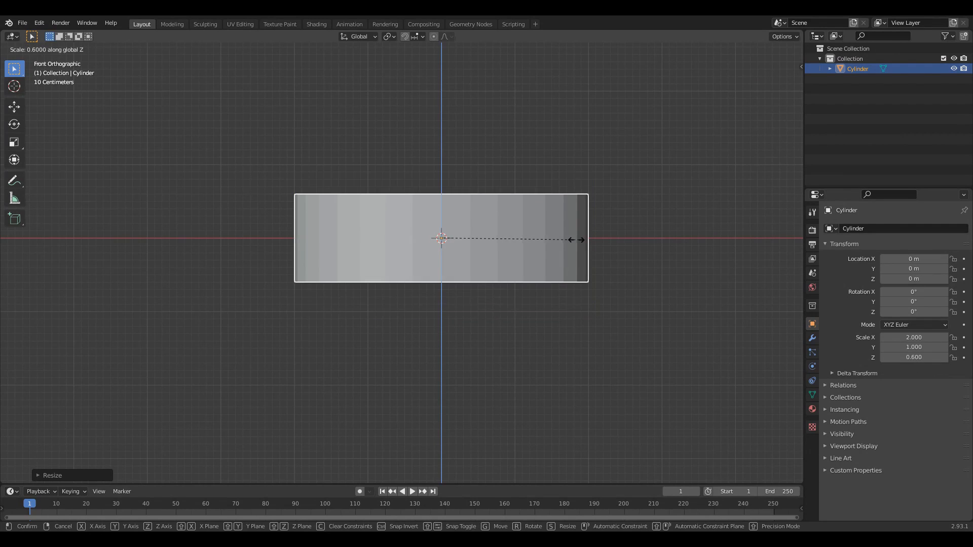
{"action": "left_click", "coordinate": [460, 236]}
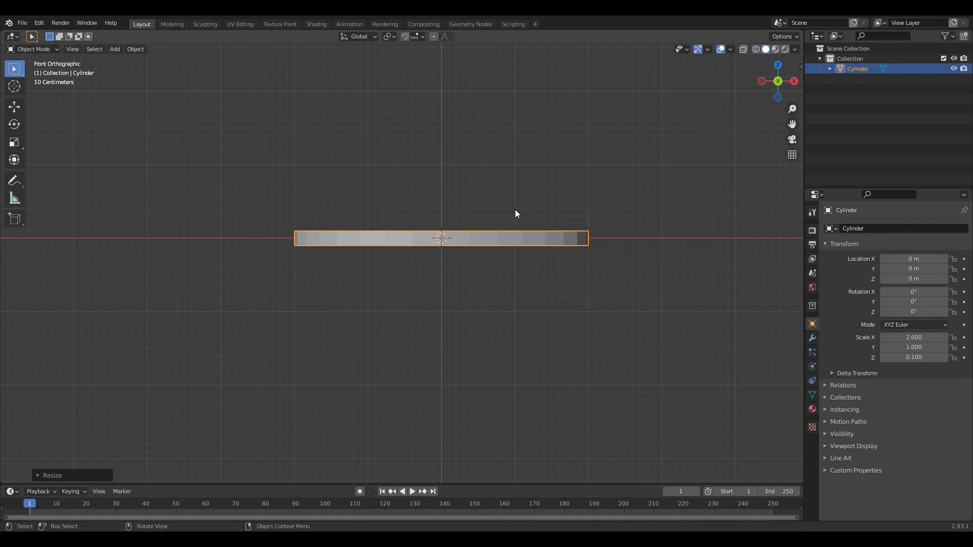
Step: Add a centred loop cut around the disc's side and scale it outward to bevel the rim
{"action": "middle_click_drag", "start_coordinate": [515, 209], "coordinate": [539, 259]}
{"action": "key", "text": "Tab"}
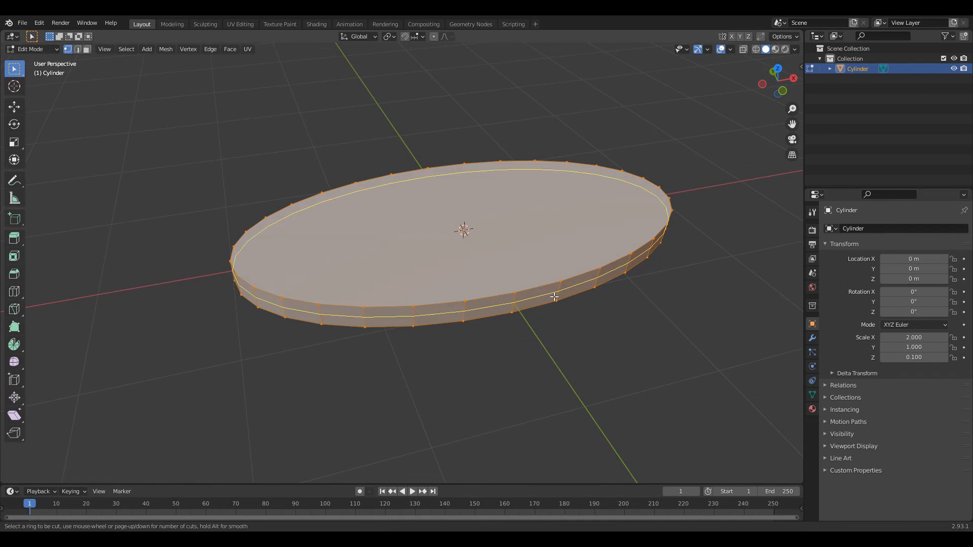
{"action": "left_click", "coordinate": [554, 297]}
{"action": "right_click", "coordinate": [554, 297]}
{"action": "left_click", "coordinate": [779, 69]}
{"action": "key", "text": "s"}
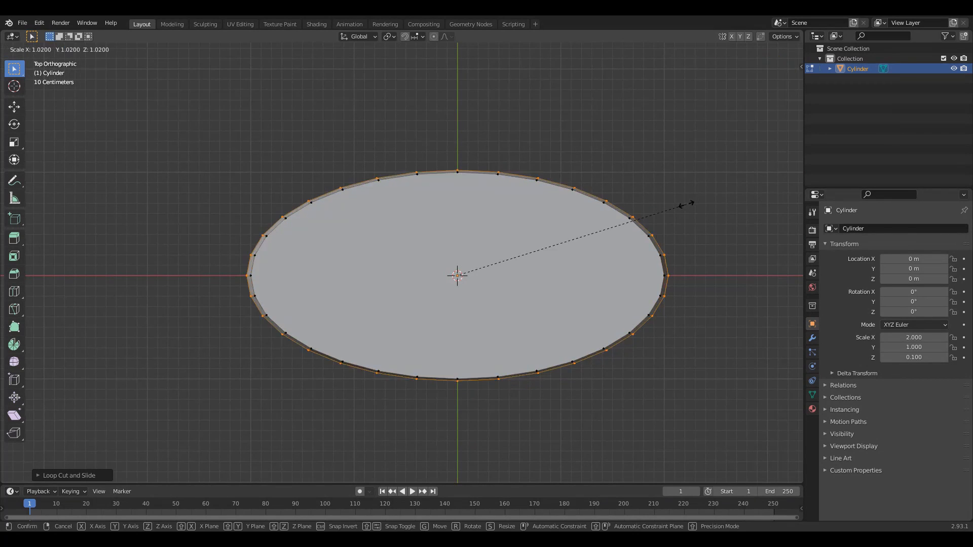
{"action": "left_click", "coordinate": [677, 226]}
Step: Select the disc's top face and inset it to create a border ring
{"action": "middle_click_drag", "start_coordinate": [658, 234], "coordinate": [640, 246]}
{"action": "key", "text": "3"}
{"action": "left_click", "coordinate": [473, 232]}
{"action": "middle_click_drag", "start_coordinate": [770, 119], "coordinate": [708, 151]}
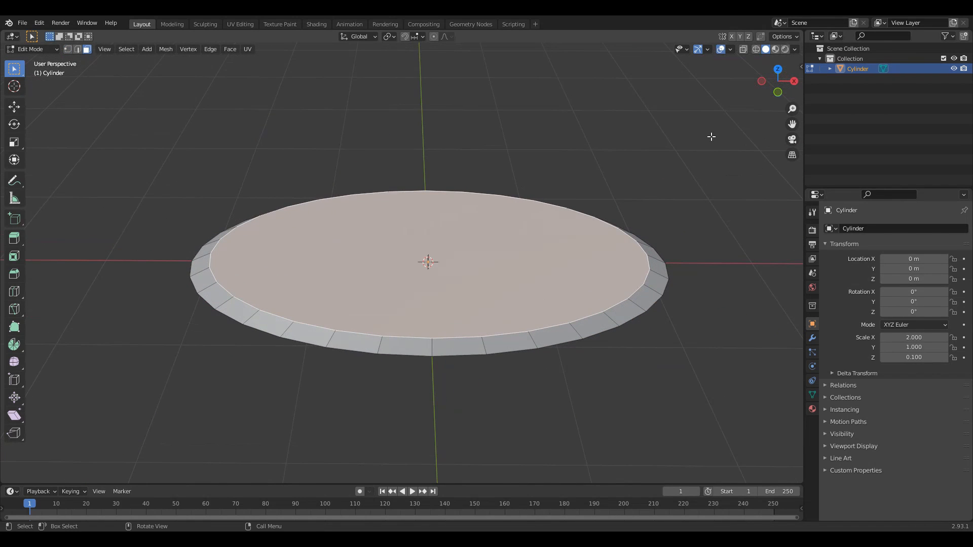
{"action": "left_click", "coordinate": [778, 90]}
{"action": "left_click", "coordinate": [778, 66]}
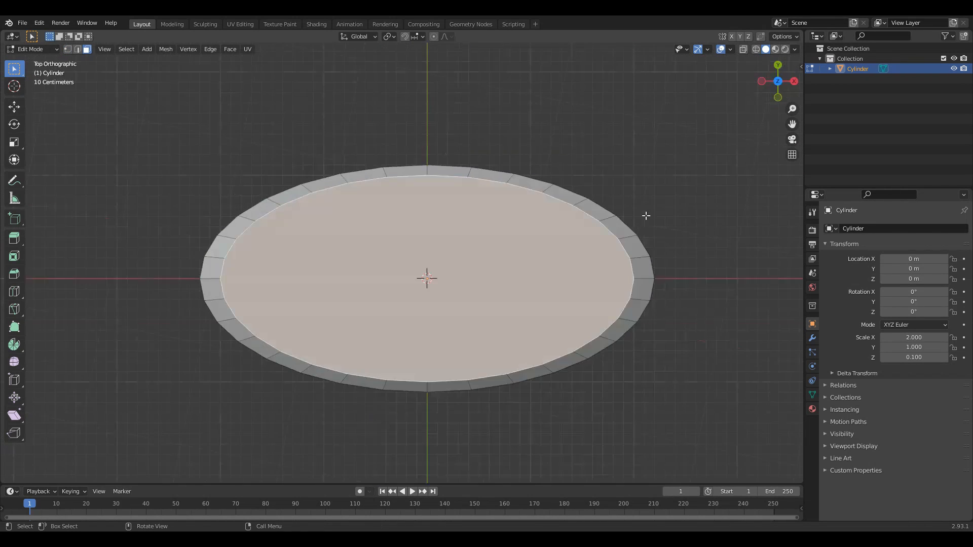
{"action": "scroll", "coordinate": [647, 215], "scroll_direction": "up", "scroll_amount": 3}
{"action": "key", "text": "i"}
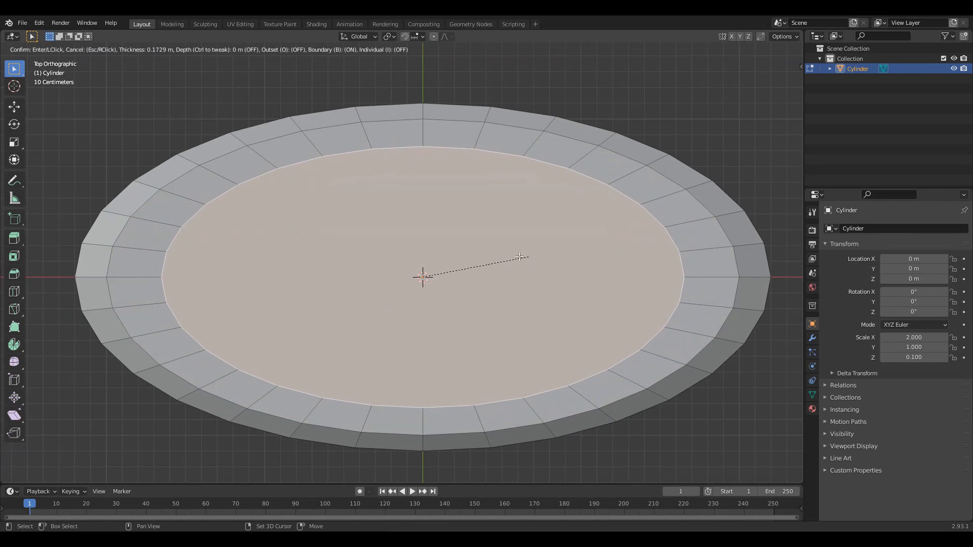
{"action": "left_click", "coordinate": [500, 257]}
Step: Lower the inset top face slightly and scale it up by a factor of about 1.05
{"action": "mouse_move", "coordinate": [499, 256]}
{"action": "middle_mouse_down"}
{"action": "mouse_move", "coordinate": [482, 258]}
{"action": "mouse_move", "coordinate": [494, 260]}
{"action": "middle_mouse_up"}
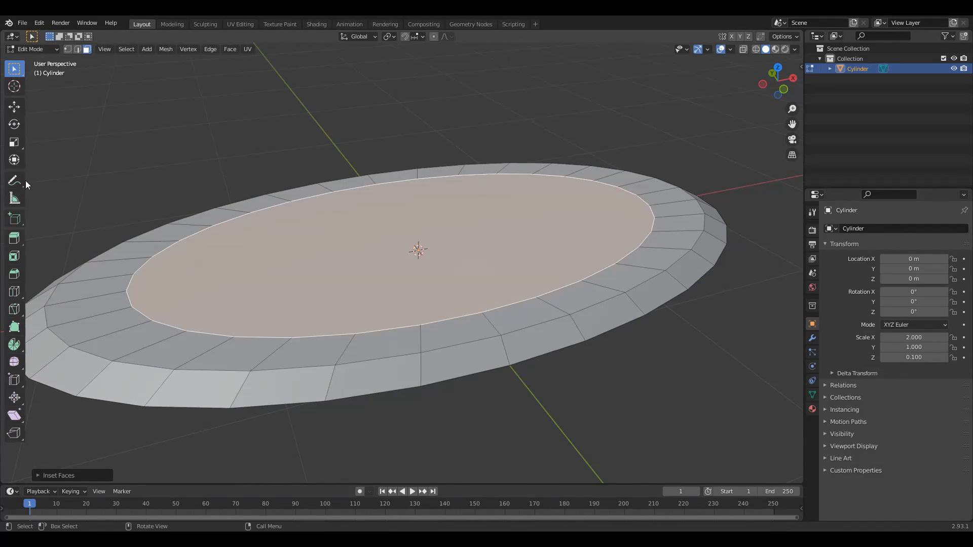
{"action": "middle_click_drag", "start_coordinate": [434, 242], "coordinate": [497, 228], "text": "shift"}
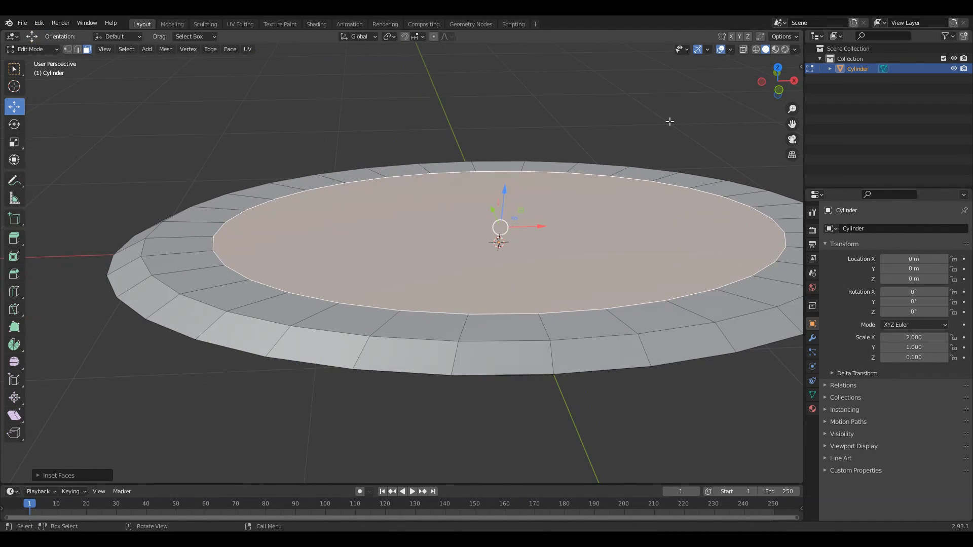
{"action": "left_click", "coordinate": [781, 93]}
{"action": "left_click_drag", "start_coordinate": [488, 175], "coordinate": [485, 192]}
{"action": "middle_click_drag", "start_coordinate": [456, 213], "coordinate": [465, 263]}
{"action": "middle_click_drag", "start_coordinate": [464, 264], "coordinate": [506, 307]}
{"action": "key", "text": "s"}
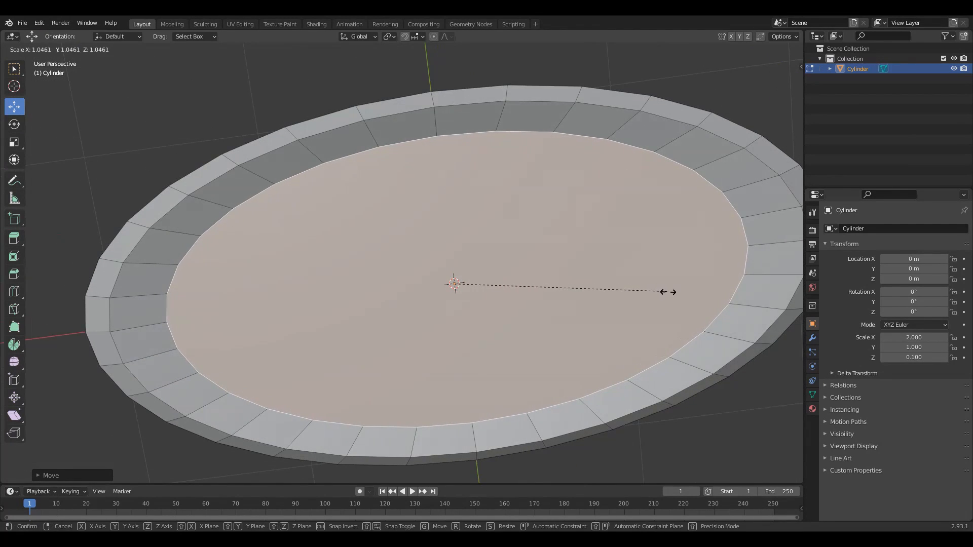
{"action": "left_click", "coordinate": [667, 293]}
Step: Inset the sunken face by 0.13 m and raise the new inner face above the outer ring
{"action": "middle_click_drag", "start_coordinate": [631, 319], "coordinate": [581, 237]}
{"action": "key", "text": "i"}
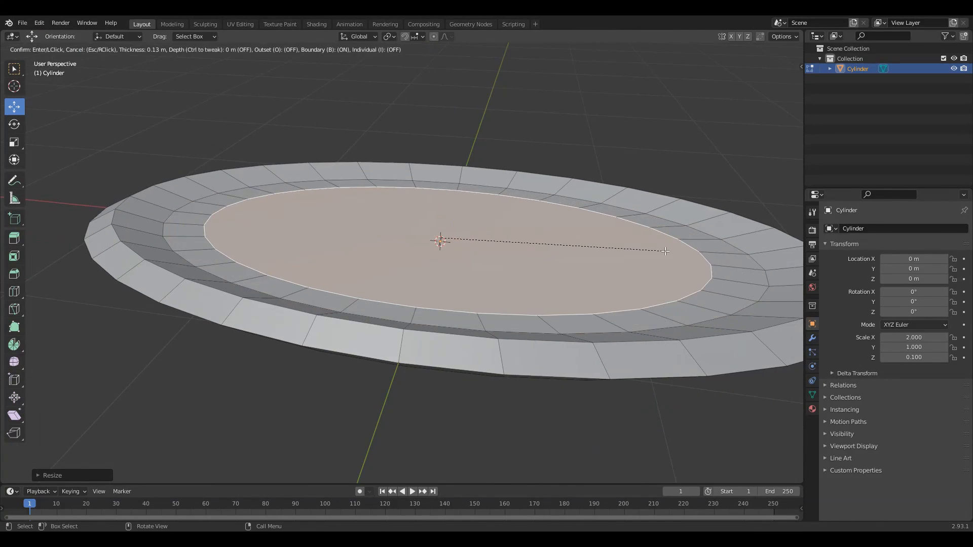
{"action": "left_click", "coordinate": [665, 251]}
{"action": "left_click_drag", "start_coordinate": [442, 210], "coordinate": [448, 188]}
{"action": "middle_click_drag", "start_coordinate": [551, 204], "coordinate": [526, 206], "text": "shift"}
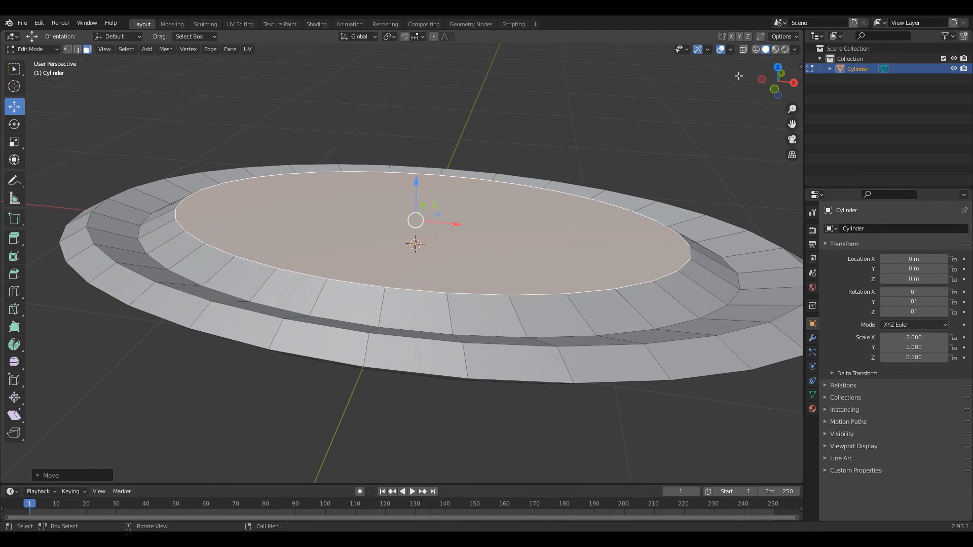
Step: Raise the top face slightly and lower the groove's bottom vertex ring by about 0.019 m
{"action": "left_click", "coordinate": [774, 90]}
{"action": "left_click_drag", "start_coordinate": [421, 171], "coordinate": [427, 164]}
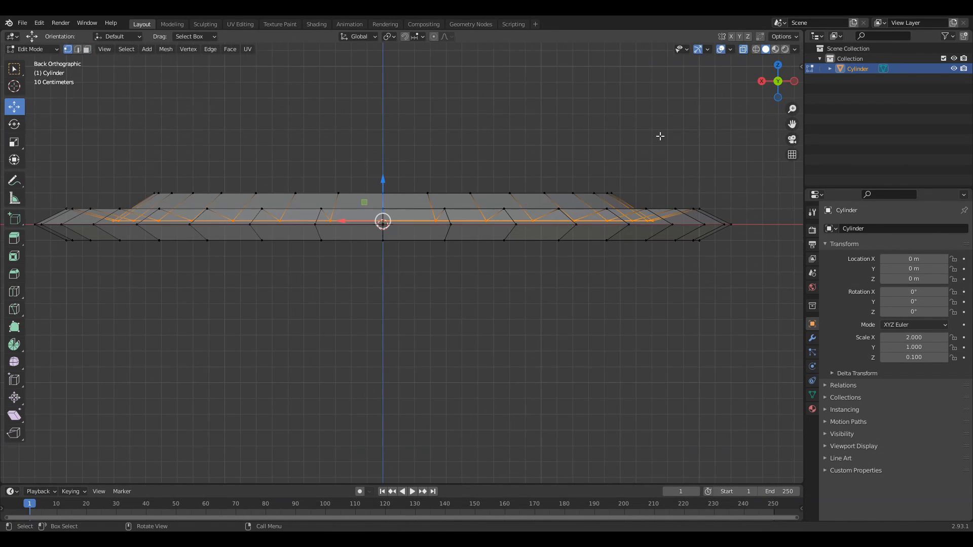
{"action": "key", "text": "3"}
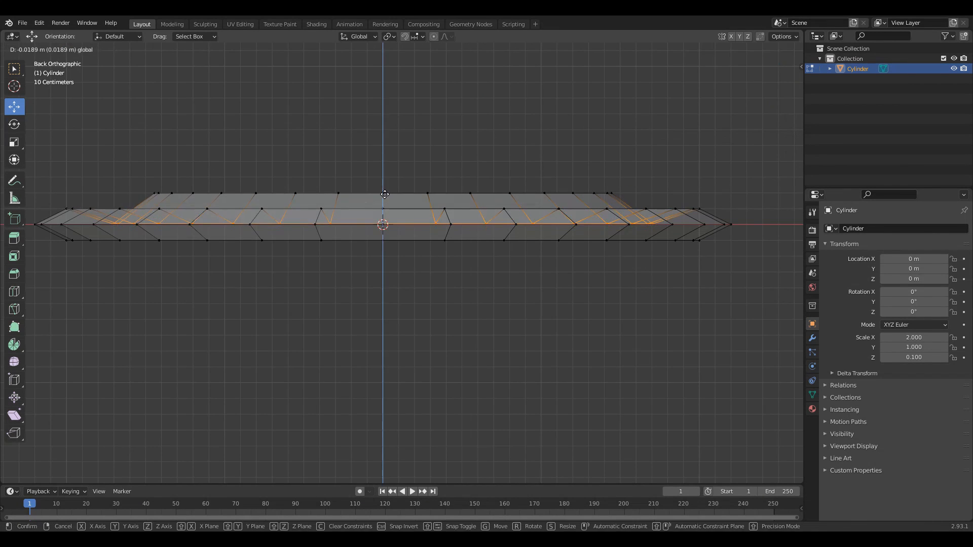
{"action": "key", "text": "alt+z"}
Step: Inset the raised top face and move the inner face up to form a second, shallower slope
{"action": "middle_click_drag", "start_coordinate": [660, 136], "coordinate": [651, 246]}
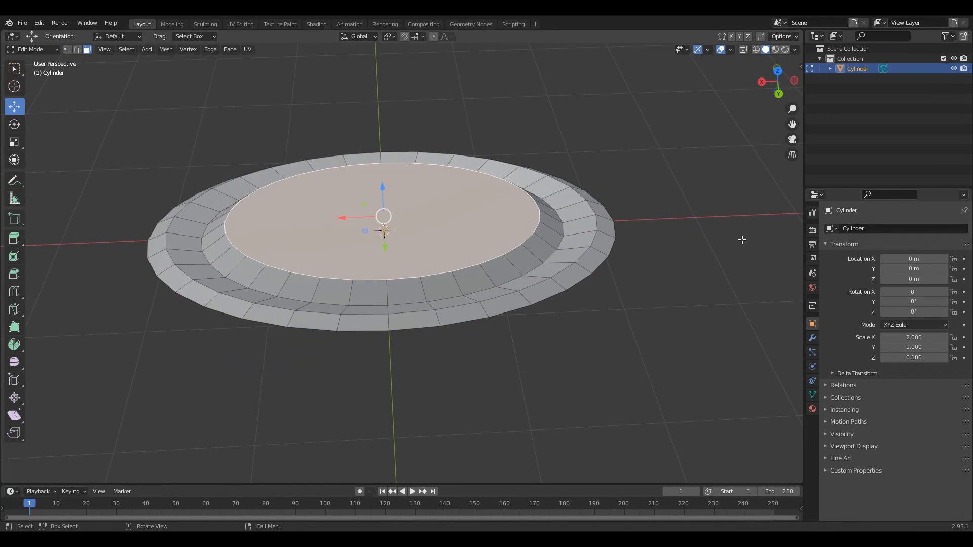
{"action": "key", "text": "i"}
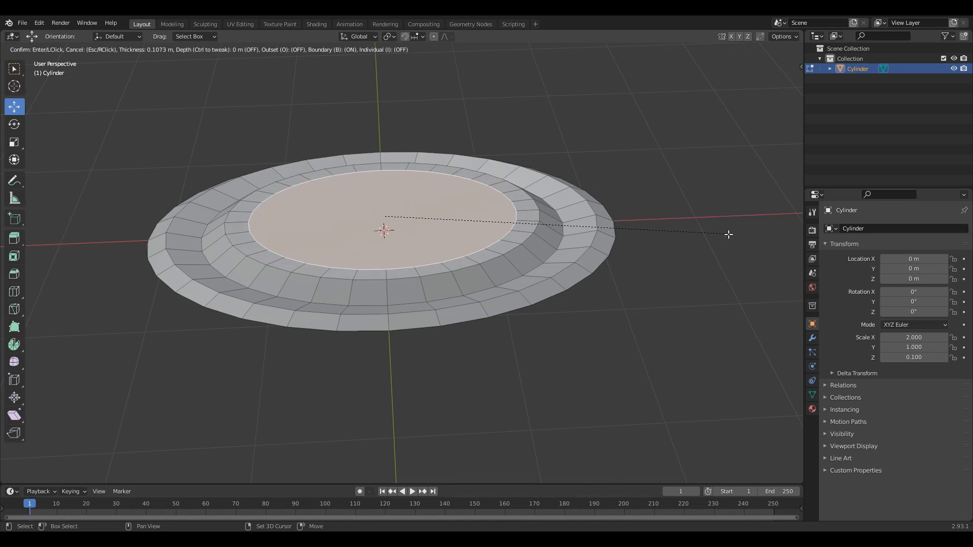
{"action": "left_click", "coordinate": [741, 237]}
{"action": "scroll", "coordinate": [797, 105], "scroll_direction": "up", "scroll_amount": 3}
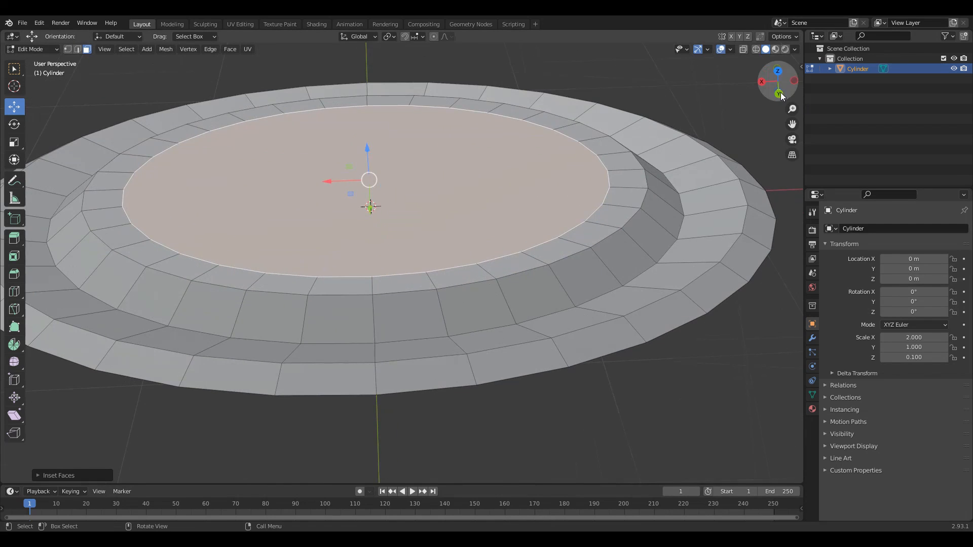
{"action": "left_click", "coordinate": [781, 97]}
{"action": "left_click", "coordinate": [780, 65]}
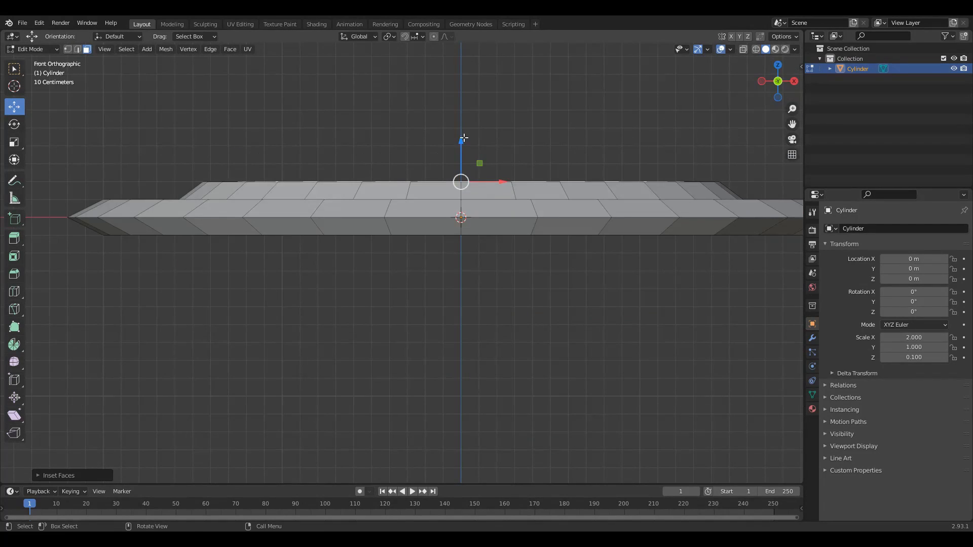
{"action": "left_click_drag", "start_coordinate": [464, 137], "coordinate": [458, 115]}
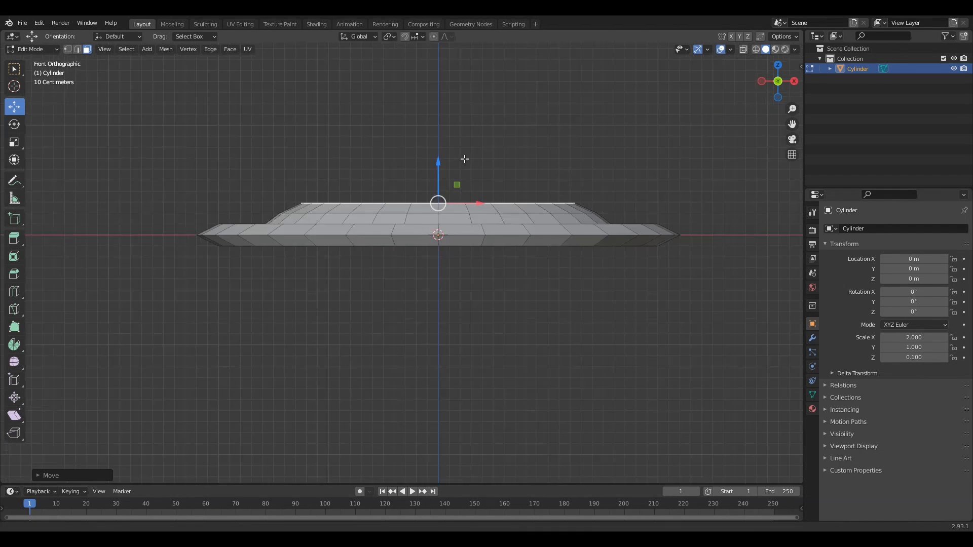
Step: Inset and rescale the uppermost face, and sink it slightly below its rim
{"action": "middle_click_drag", "start_coordinate": [458, 116], "coordinate": [557, 203]}
{"action": "key", "text": "i"}
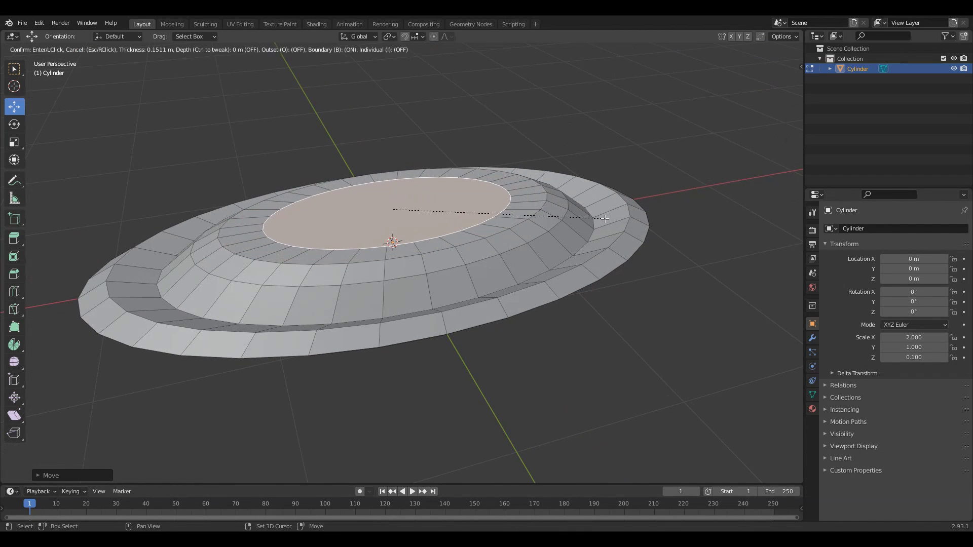
{"action": "left_click", "coordinate": [431, 165]}
{"action": "key", "text": "s"}
{"action": "left_click", "coordinate": [474, 178]}
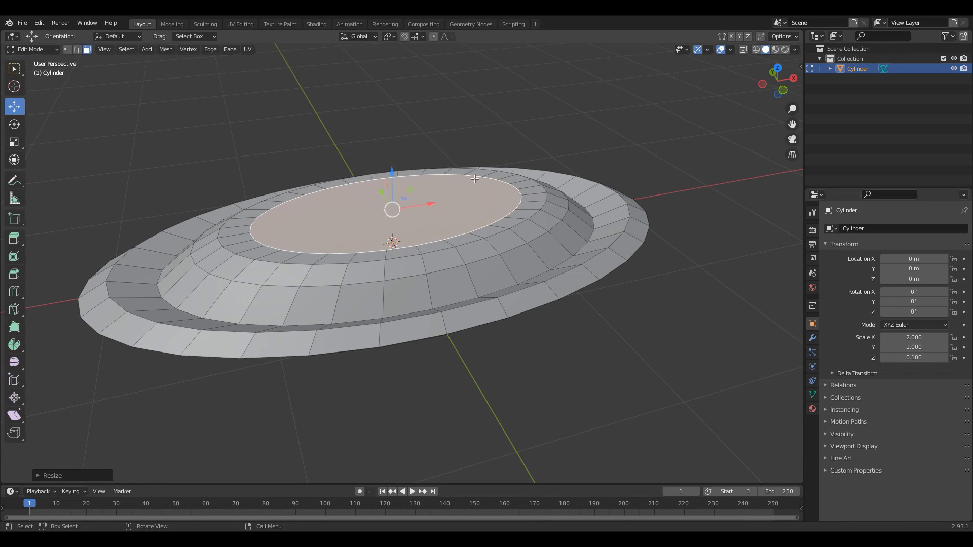
{"action": "left_click_drag", "start_coordinate": [396, 173], "coordinate": [401, 186]}
Step: Try sliding the middle edge loop of the dome's sloped wall down toward the groove by about 0.29
{"action": "middle_click_drag", "start_coordinate": [401, 186], "coordinate": [517, 218]}
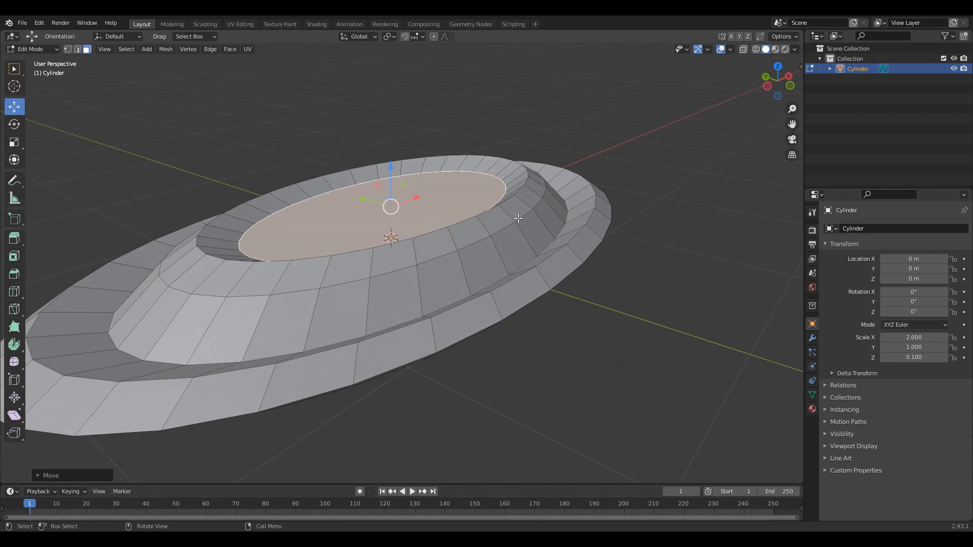
{"action": "key", "text": "2"}
{"action": "left_click", "coordinate": [523, 216], "text": "alt"}
{"action": "key", "text": "g"}
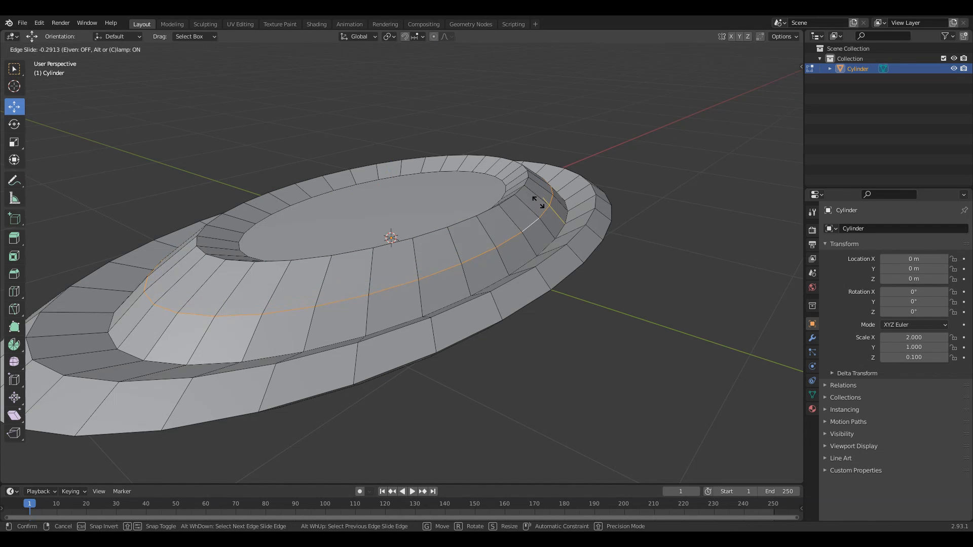
{"action": "left_click", "coordinate": [538, 202]}
{"action": "middle_click_drag", "start_coordinate": [538, 203], "coordinate": [457, 216]}
{"action": "key", "text": "Escape"}
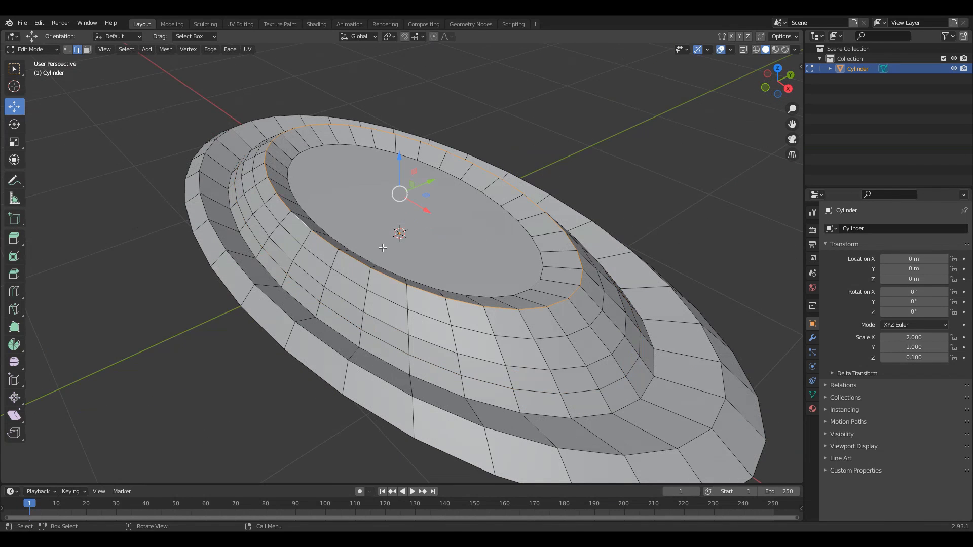
{"action": "left_click", "coordinate": [453, 301]}
Step: Inset the recessed top face by about 0.075 m, rescale it, and lower it slightly
{"action": "middle_click_drag", "start_coordinate": [453, 301], "coordinate": [442, 243]}
{"action": "left_click", "coordinate": [442, 238]}
{"action": "key", "text": "i"}
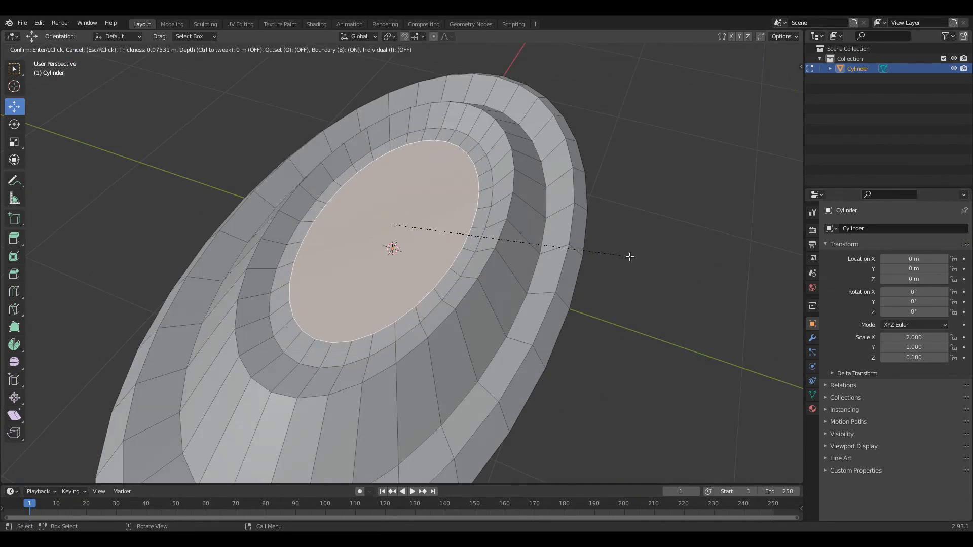
{"action": "left_click", "coordinate": [630, 257]}
{"action": "key", "text": "s"}
{"action": "left_click", "coordinate": [608, 243]}
{"action": "middle_click_drag", "start_coordinate": [507, 228], "coordinate": [466, 197]}
{"action": "left_click_drag", "start_coordinate": [393, 171], "coordinate": [393, 179]}
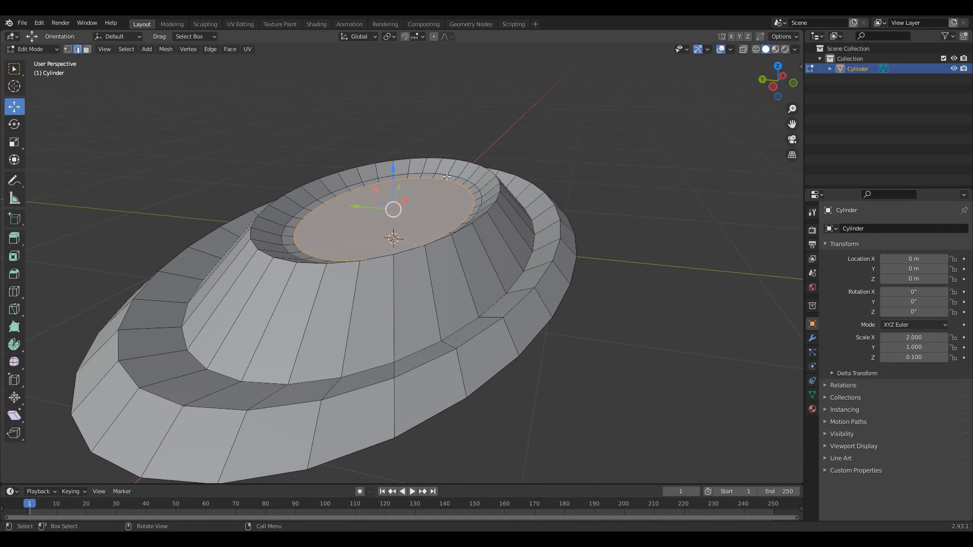
Step: Slide the edge loop between the upper rim and the recessed face outward toward the rim
{"action": "left_click", "coordinate": [451, 174], "text": "alt"}
{"action": "key", "text": "g"}
{"action": "key", "text": "g"}
{"action": "left_click", "coordinate": [453, 168]}
{"action": "middle_click_drag", "start_coordinate": [453, 168], "coordinate": [527, 159]}
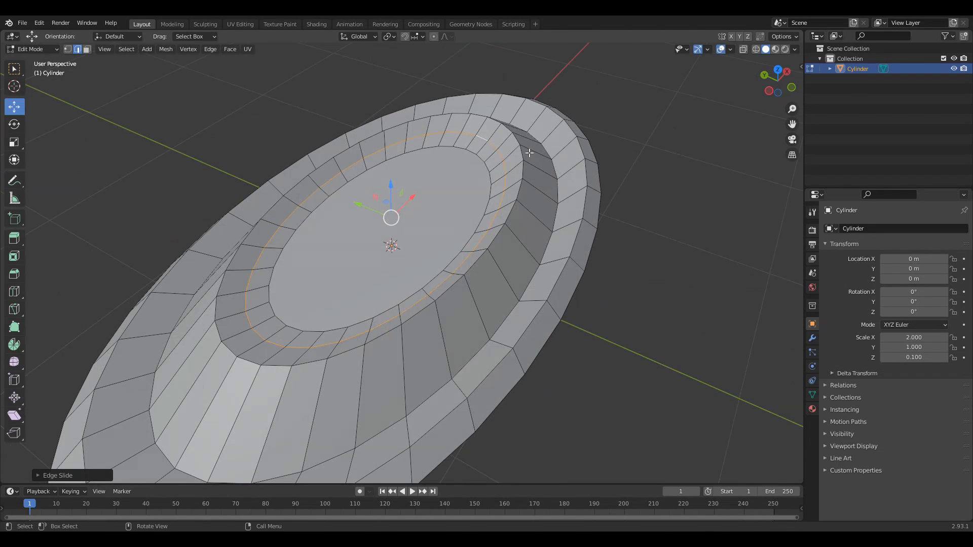
Step: Bevel the edge loop of the upper rim with two segments and a width of about 0.43 m
{"action": "key", "text": "ctrl+b"}
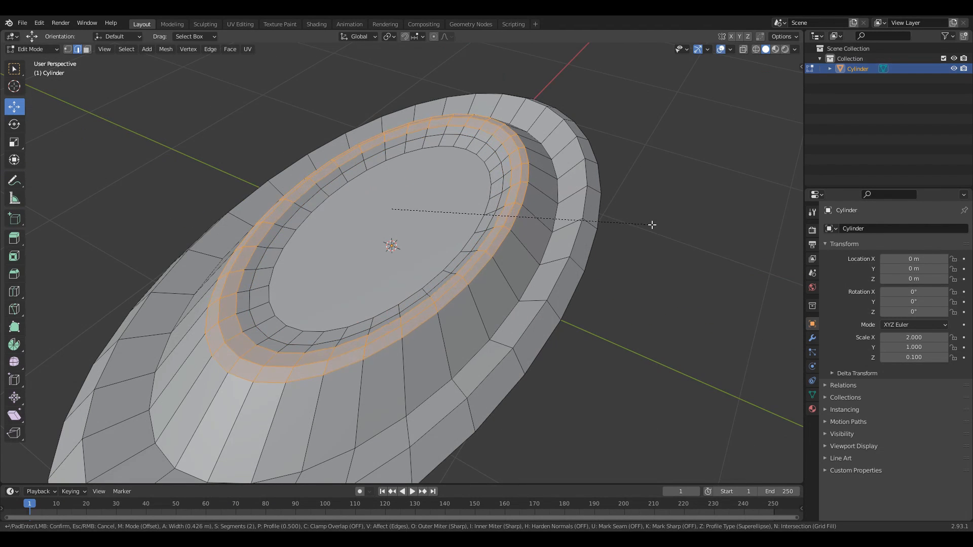
{"action": "left_click", "coordinate": [655, 230]}
{"action": "middle_click_drag", "start_coordinate": [655, 230], "coordinate": [692, 204]}
Step: Try adding two edge loops around the sloped wall below the upper rim and rescaling them
{"action": "key", "text": "ctrl+r"}
{"action": "scroll", "coordinate": [515, 244], "scroll_direction": "up", "scroll_amount": 1}
{"action": "left_click", "coordinate": [515, 245]}
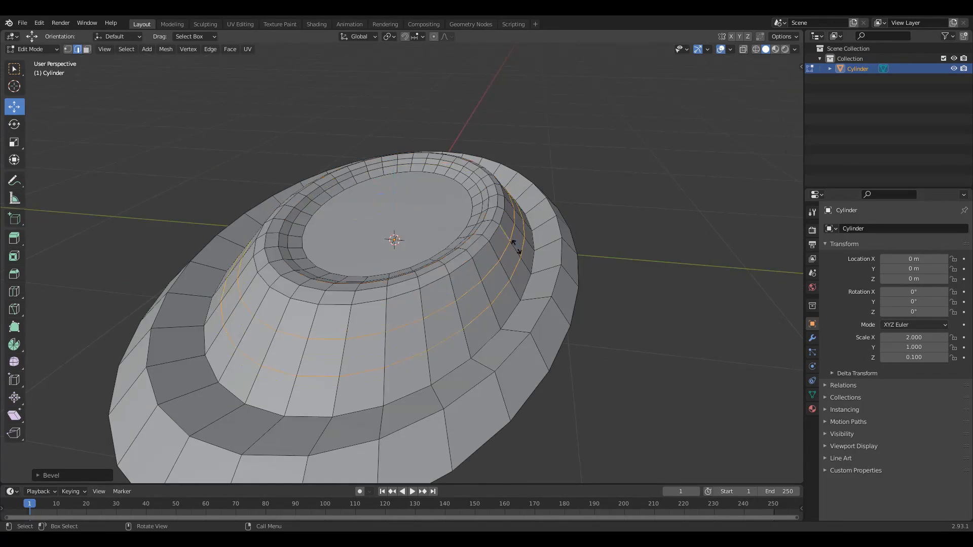
{"action": "middle_click_drag", "start_coordinate": [516, 246], "coordinate": [565, 214]}
{"action": "key", "text": "s"}
{"action": "left_click", "coordinate": [591, 176]}
{"action": "left_click", "coordinate": [591, 176]}
{"action": "key", "text": "Tab"}
{"action": "middle_click_drag", "start_coordinate": [441, 259], "coordinate": [395, 296]}
{"action": "key", "text": "Tab"}
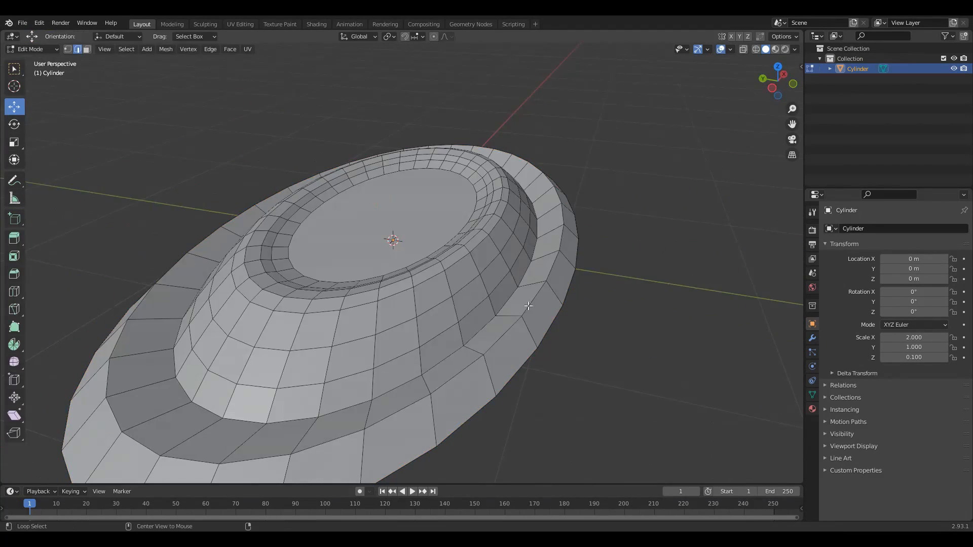
Step: Dissolve the two added loops around the sloped wall and undo the trial bevel of the groove's edge
{"action": "left_click", "coordinate": [512, 320], "text": "alt"}
{"action": "mouse_move", "coordinate": [513, 325]}
{"action": "middle_mouse_down"}
{"action": "mouse_move", "coordinate": [524, 302]}
{"action": "mouse_move", "coordinate": [522, 324]}
{"action": "middle_mouse_up"}
{"action": "left_click", "coordinate": [211, 335], "text": "alt"}
{"action": "key", "text": "ctrl+b"}
{"action": "middle_click_drag", "start_coordinate": [522, 289], "coordinate": [479, 228]}
{"action": "left_click", "coordinate": [553, 335]}
{"action": "key", "text": "ctrl+z"}
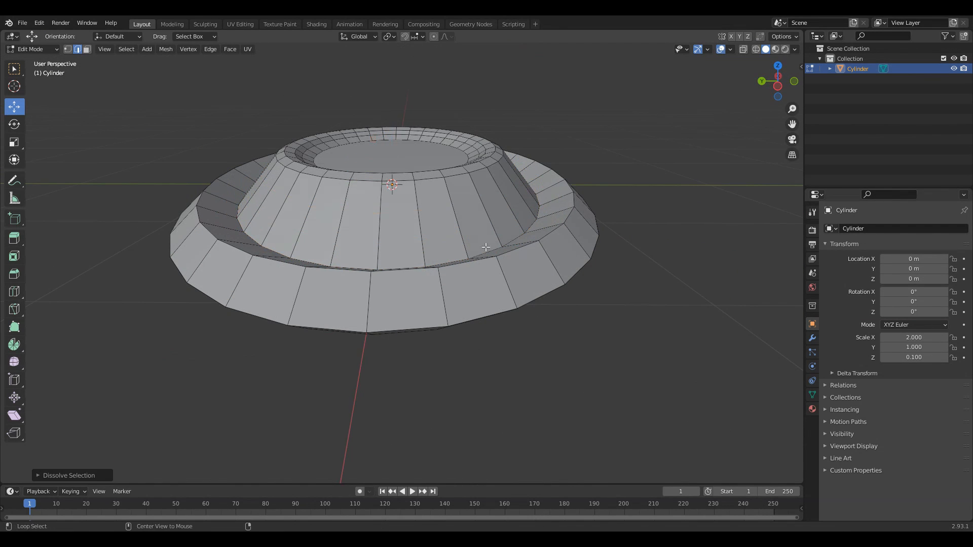
Step: Bevel the edge loop at the foot of the sloped wall, and add two edge loops around the wall
{"action": "left_click", "coordinate": [485, 247], "text": "alt"}
{"action": "key", "text": "ctrl+b"}
{"action": "left_click", "coordinate": [601, 315]}
{"action": "middle_click_drag", "start_coordinate": [600, 316], "coordinate": [232, 403]}
{"action": "left_click", "coordinate": [232, 404]}
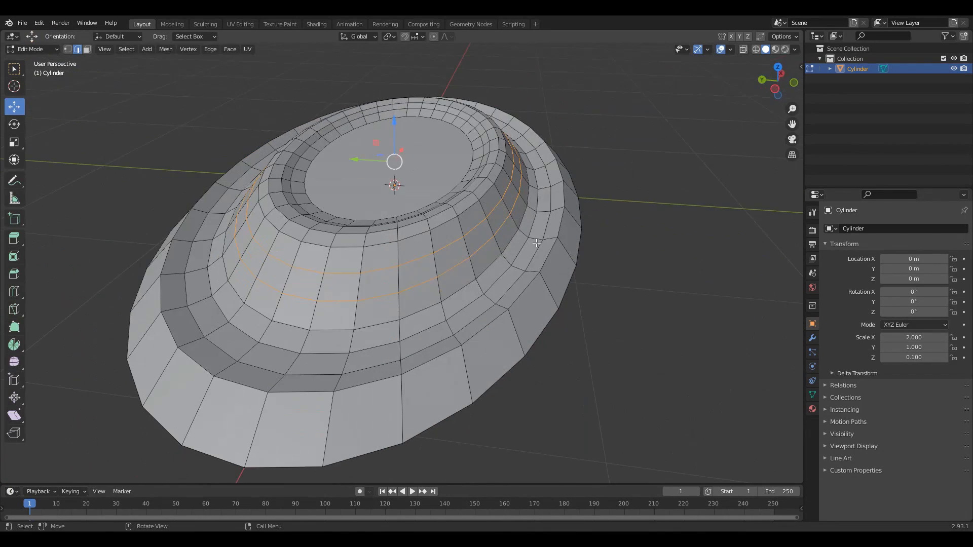
{"action": "left_click", "coordinate": [536, 243], "text": "alt"}
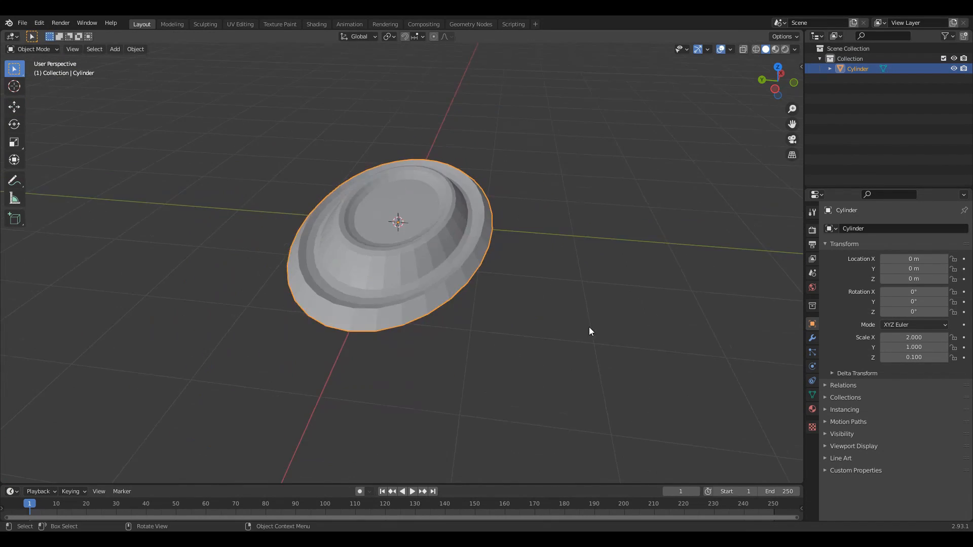
Step: In top view, connect the recessed face's opposite vertices along the Y and X axes using Connect Vertex Pairs
{"action": "mouse_move", "coordinate": [589, 327]}
{"action": "middle_mouse_down"}
{"action": "mouse_move", "coordinate": [542, 299]}
{"action": "mouse_move", "coordinate": [390, 347]}
{"action": "mouse_move", "coordinate": [362, 402]}
{"action": "middle_mouse_up"}
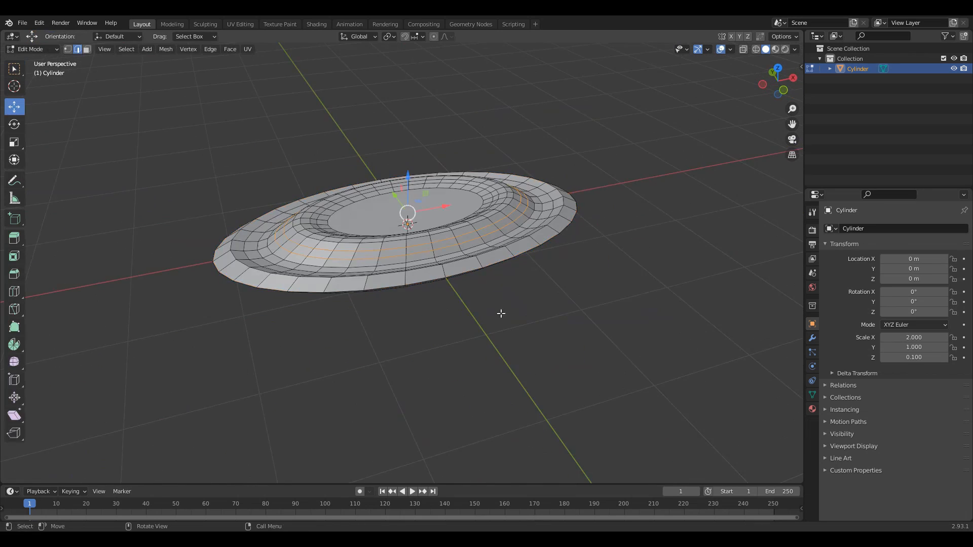
{"action": "middle_click_drag", "start_coordinate": [501, 314], "coordinate": [452, 309]}
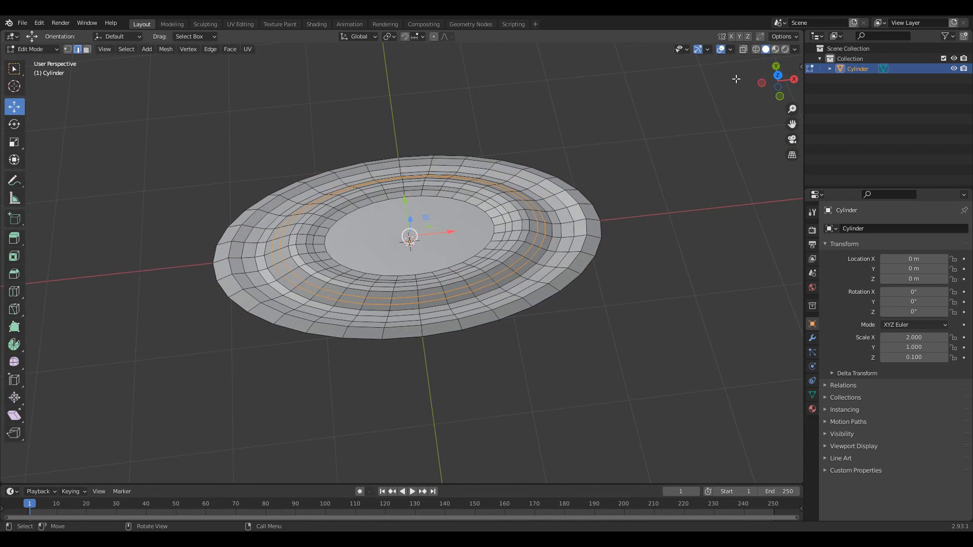
{"action": "left_click", "coordinate": [778, 77]}
{"action": "key", "text": "Tab"}
{"action": "key", "text": "Tab"}
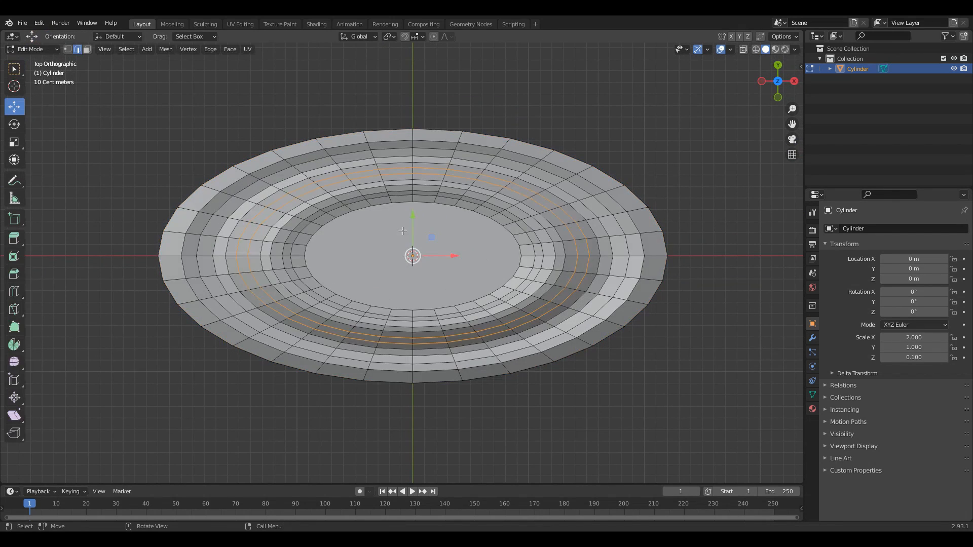
{"action": "key", "text": "1"}
{"action": "left_click", "coordinate": [424, 203]}
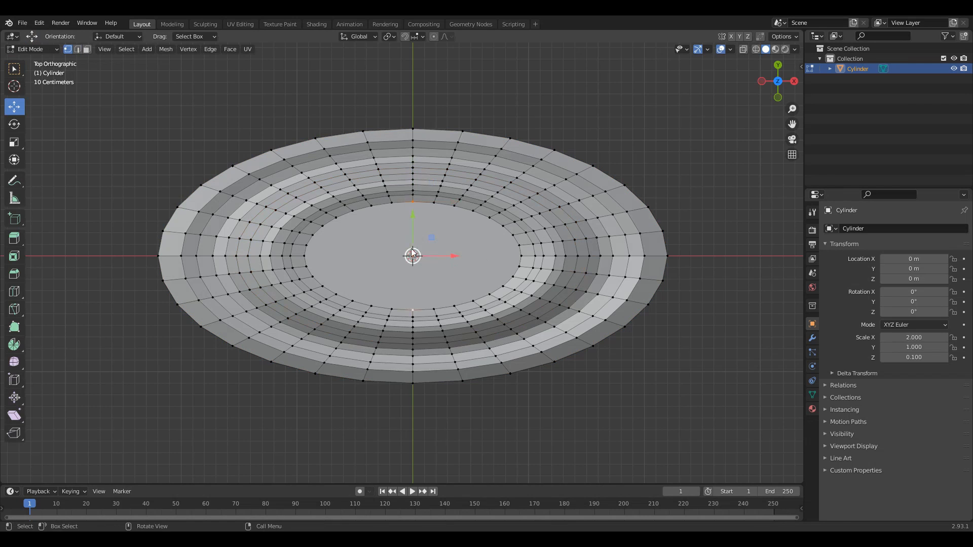
{"action": "right_click", "coordinate": [414, 254]}
{"action": "left_click", "coordinate": [399, 318]}
{"action": "left_click", "coordinate": [303, 256]}
{"action": "left_click", "coordinate": [521, 256], "text": "shift"}
{"action": "right_click", "coordinate": [464, 244]}
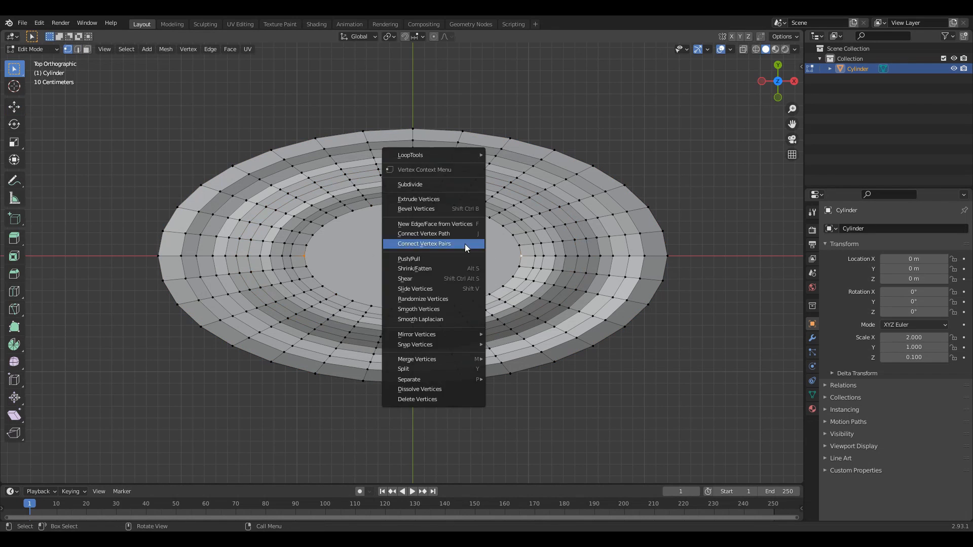
{"action": "left_click", "coordinate": [465, 245]}
Step: Connect further opposite vertices of the recessed face with parallel edges across its -X half and +Y half
{"action": "left_click", "coordinate": [372, 206]}
{"action": "left_click", "coordinate": [371, 306], "text": "shift"}
{"action": "right_click", "coordinate": [370, 242]}
{"action": "left_click", "coordinate": [370, 242]}
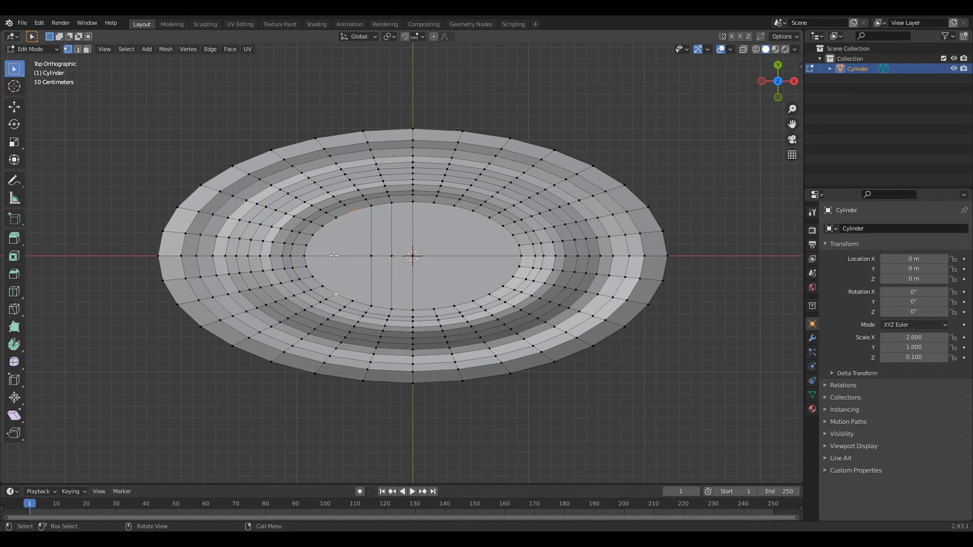
{"action": "left_click", "coordinate": [307, 246]}
{"action": "right_click", "coordinate": [378, 218]}
{"action": "left_click", "coordinate": [519, 245], "text": "shift"}
{"action": "right_click", "coordinate": [407, 225]}
{"action": "left_click", "coordinate": [407, 225]}
{"action": "left_click", "coordinate": [338, 218]}
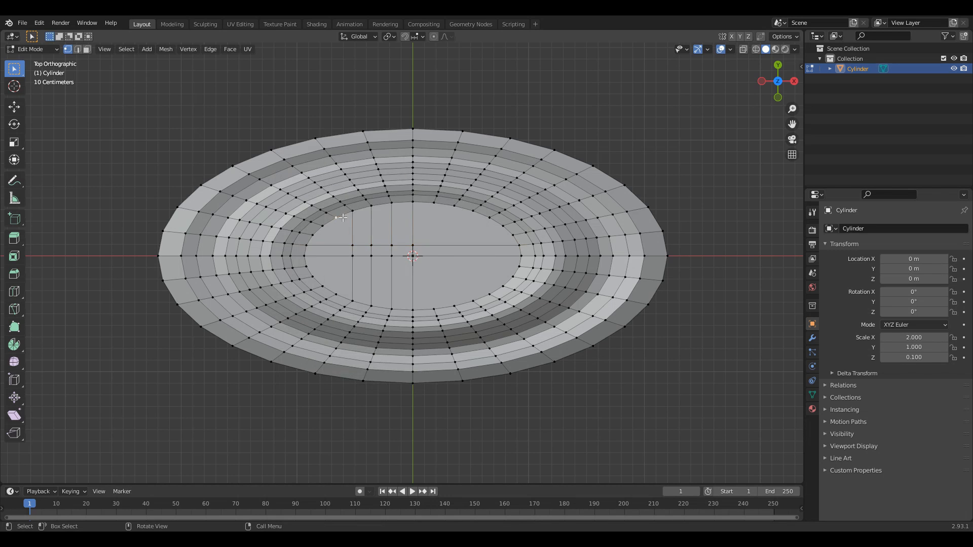
Step: Symmetrize the whole mesh from -X to +X and from +Y to -Y, and return to Object Mode
{"action": "key", "text": "a"}
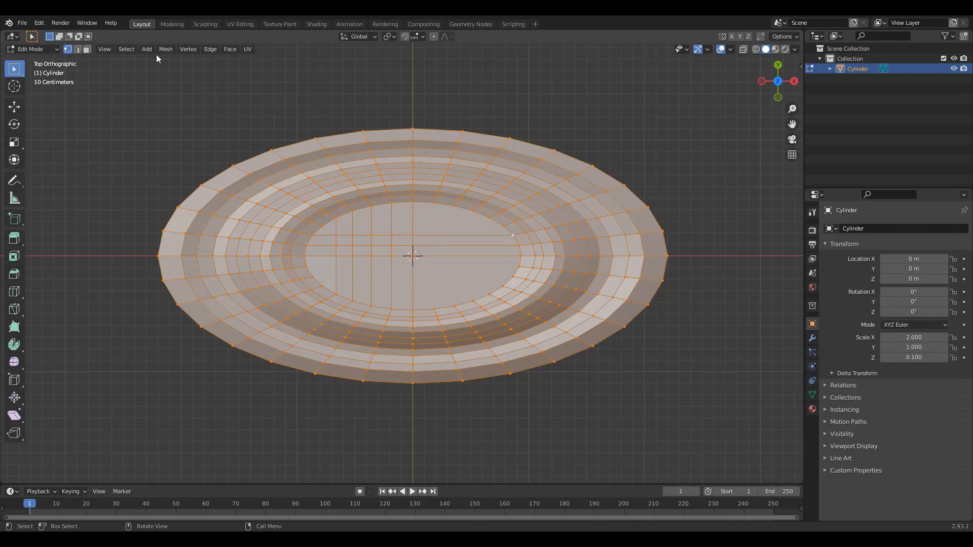
{"action": "left_click", "coordinate": [166, 48]}
{"action": "left_click", "coordinate": [185, 191]}
{"action": "left_click", "coordinate": [165, 49]}
{"action": "left_click", "coordinate": [197, 191]}
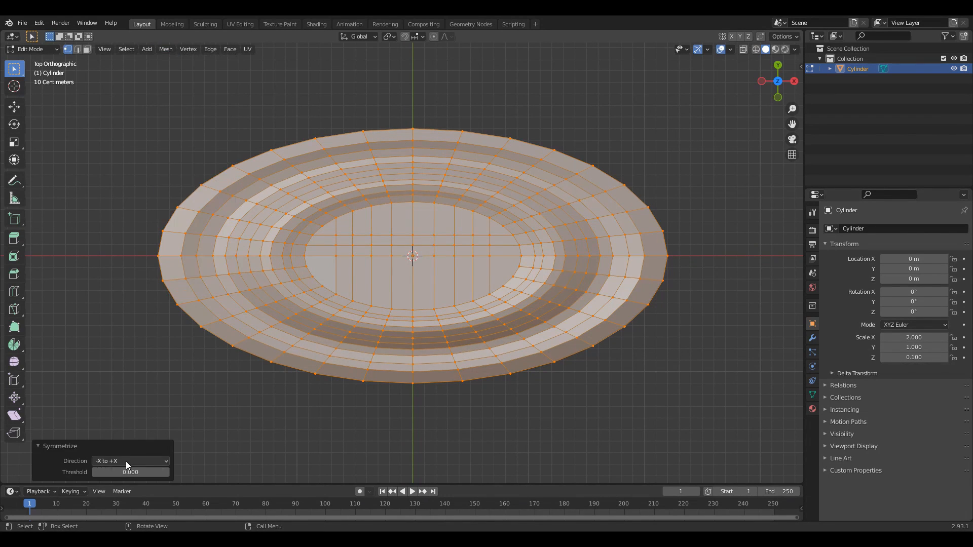
{"action": "left_click", "coordinate": [126, 461]}
{"action": "left_click", "coordinate": [129, 435]}
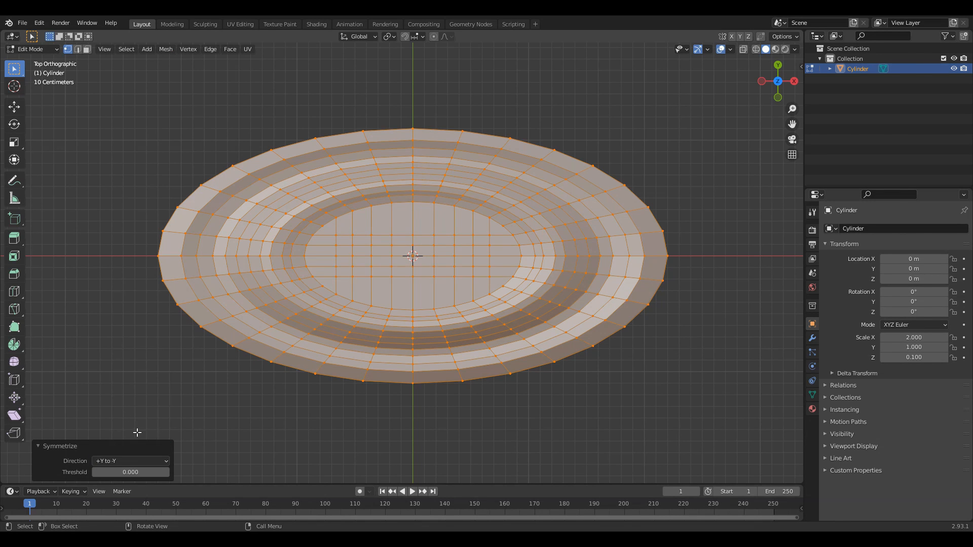
{"action": "key", "text": "alt+a"}
{"action": "key", "text": "Tab"}
Step: Add a Round Cube mesh using the Quadsphere preset
{"action": "middle_click_drag", "start_coordinate": [535, 370], "coordinate": [498, 246]}
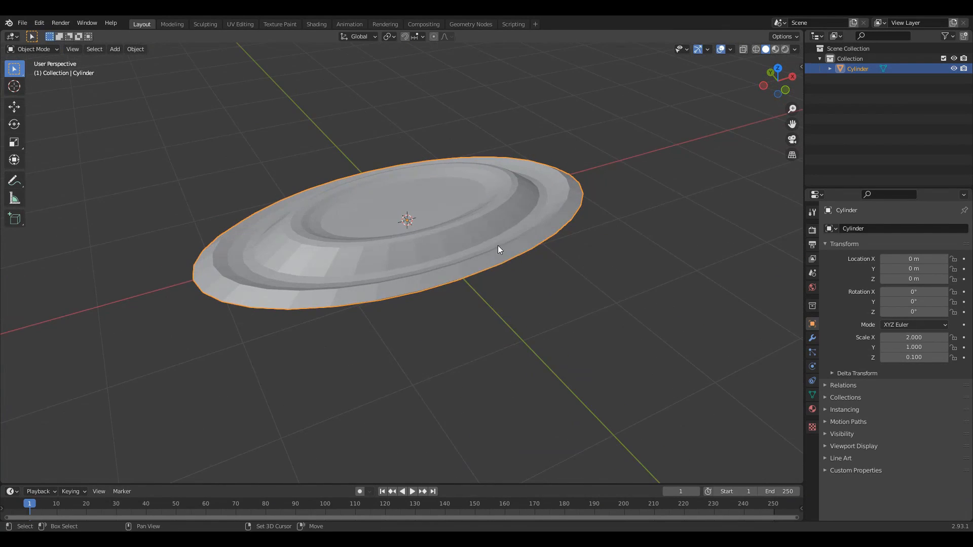
{"action": "key", "text": "shift+a"}
{"action": "mouse_move", "coordinate": [498, 245]}
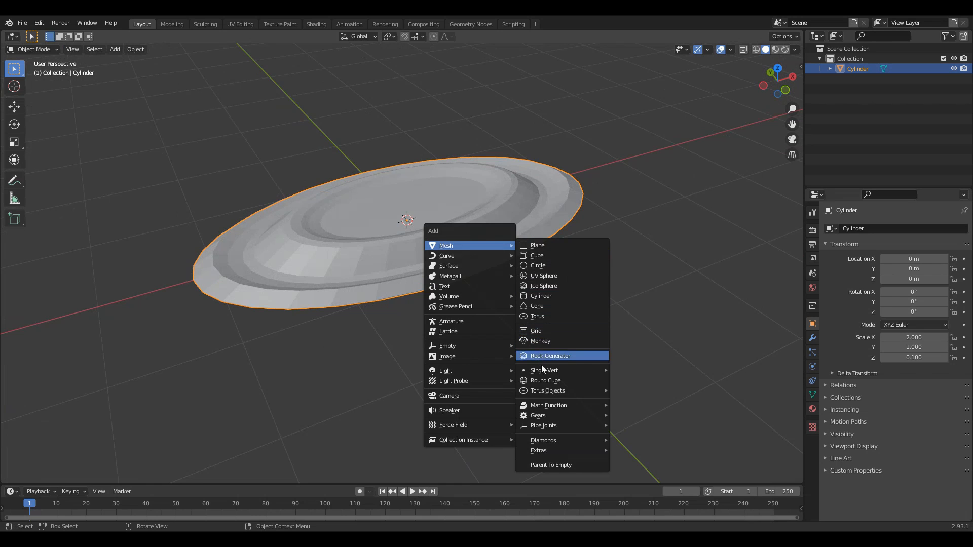
{"action": "left_click", "coordinate": [546, 382]}
{"action": "left_click", "coordinate": [95, 221]}
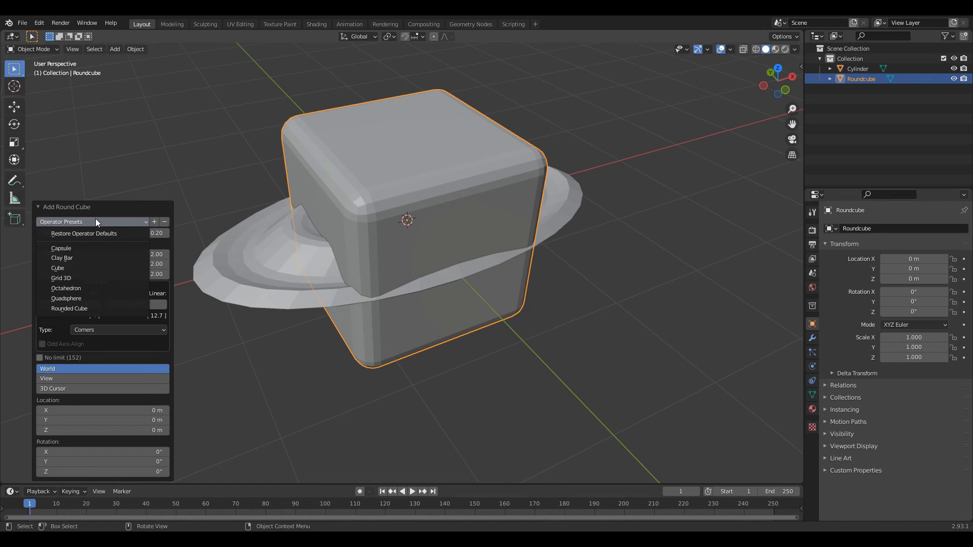
{"action": "left_click", "coordinate": [95, 299]}
Step: Scale the quadsphere uniformly to 0.5 in top view
{"action": "middle_click_drag", "start_coordinate": [395, 230], "coordinate": [375, 269]}
{"action": "left_click", "coordinate": [778, 76]}
{"action": "scroll", "coordinate": [581, 241], "scroll_direction": "down", "scroll_amount": 2}
{"action": "key", "text": "s"}
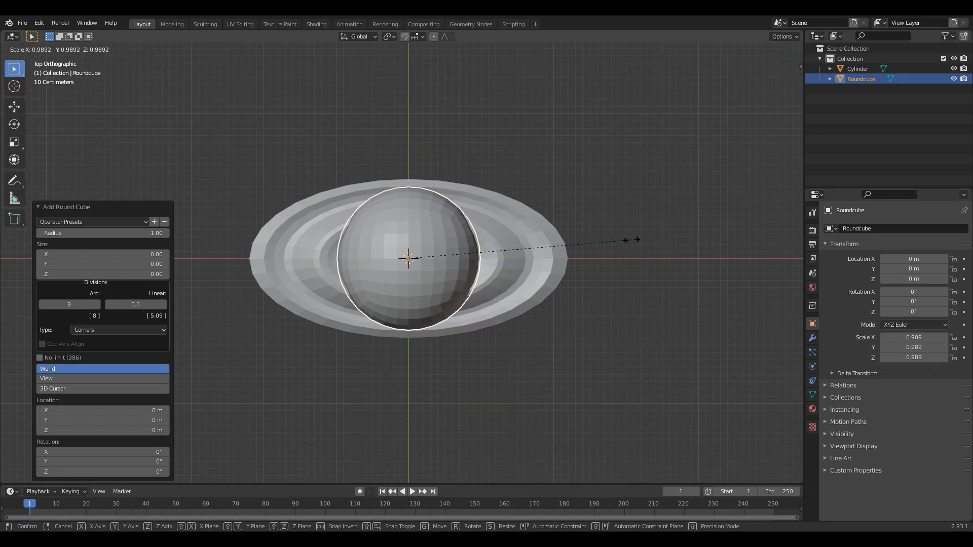
{"action": "left_click", "coordinate": [510, 243]}
Step: Stretch the quadsphere by a factor of 2 along the X axis to form an ellipsoid
{"action": "scroll", "coordinate": [527, 253], "scroll_direction": "up", "scroll_amount": 5}
{"action": "key", "text": "s"}
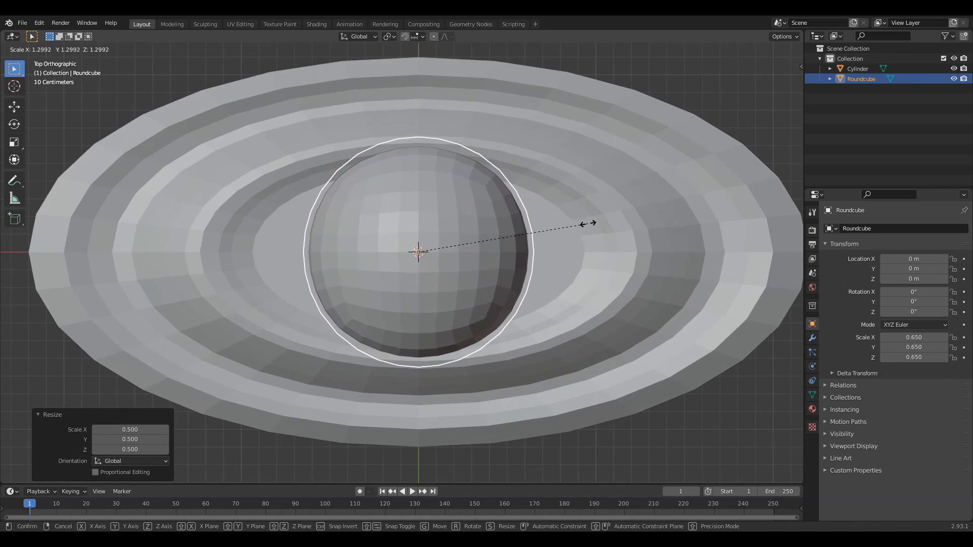
{"action": "right_click", "coordinate": [545, 230]}
{"action": "key", "text": "s"}
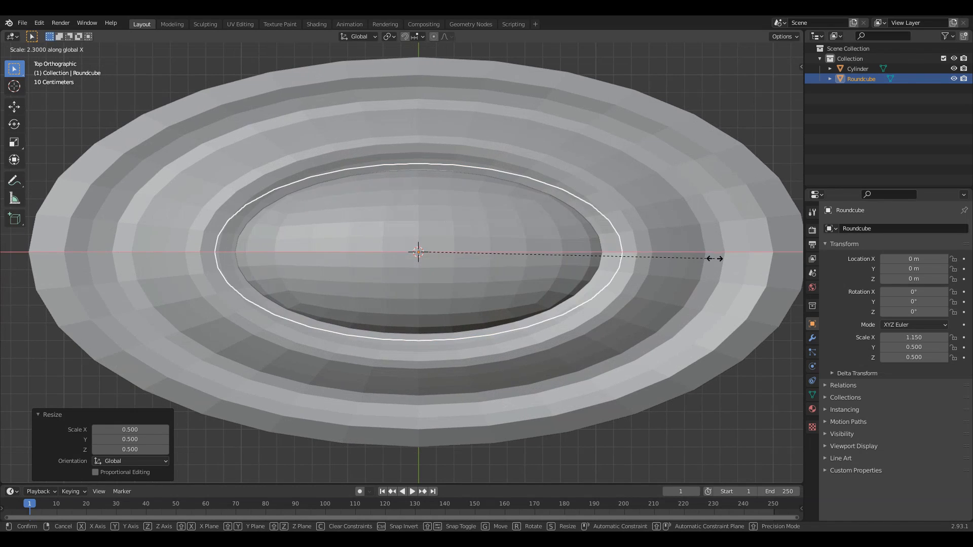
{"action": "left_click", "coordinate": [678, 252]}
Step: In front view, flatten the ellipsoid along the Z axis by a factor of 0.4
{"action": "middle_click_drag", "start_coordinate": [517, 241], "coordinate": [744, 101]}
{"action": "left_click_drag", "start_coordinate": [779, 98], "coordinate": [694, 249]}
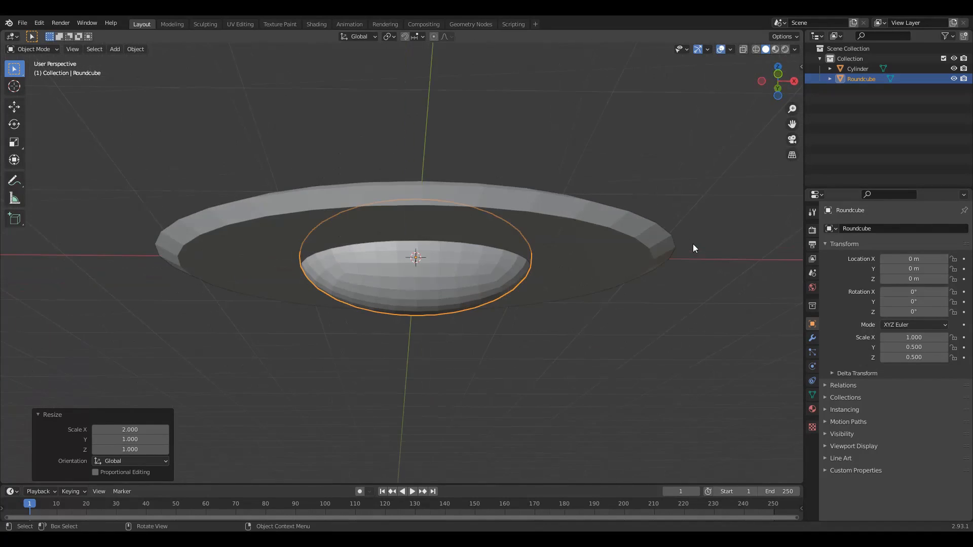
{"action": "left_click", "coordinate": [780, 74]}
{"action": "key", "text": "s"}
{"action": "key", "text": "z"}
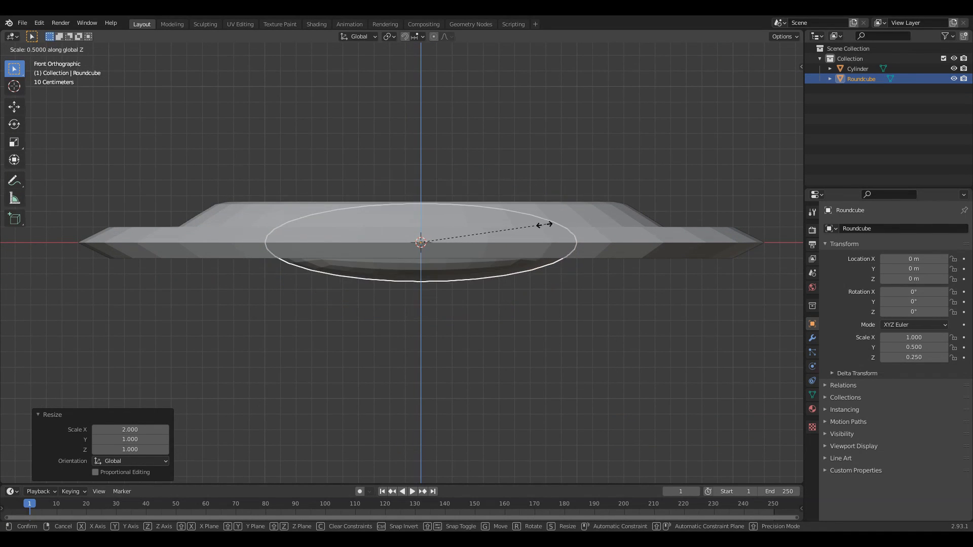
{"action": "left_click", "coordinate": [527, 225]}
Step: Raise the ellipsoid 0.3 m along Z, using X-ray display for the placement
{"action": "left_click", "coordinate": [743, 49]}
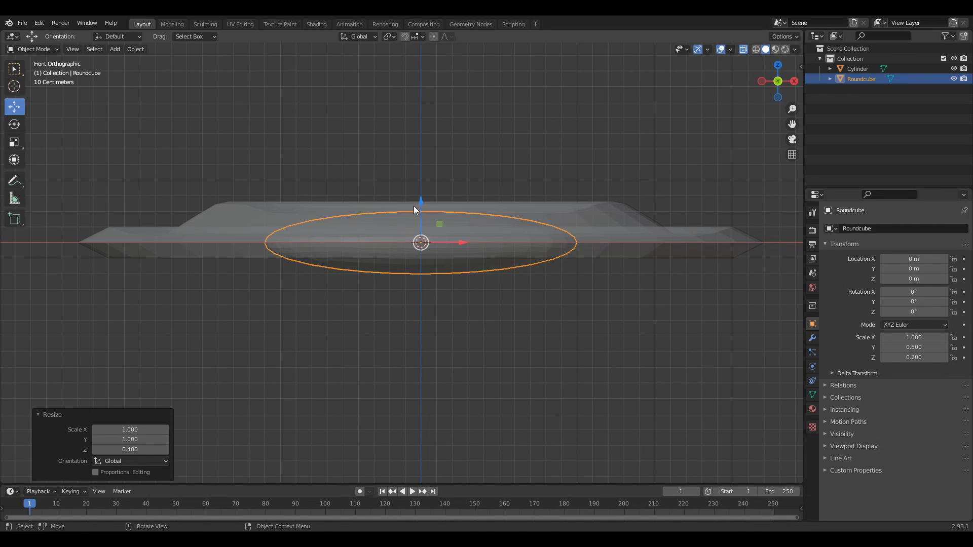
{"action": "left_click_drag", "start_coordinate": [414, 206], "coordinate": [425, 160]}
{"action": "middle_click_drag", "start_coordinate": [424, 159], "coordinate": [483, 191]}
{"action": "left_click", "coordinate": [744, 50]}
Step: Lower the ellipsoid slightly into the recessed top, to a Z location of about 0.262 m
{"action": "middle_click_drag", "start_coordinate": [598, 120], "coordinate": [571, 99]}
{"action": "scroll", "coordinate": [473, 124], "scroll_direction": "up", "scroll_amount": 4}
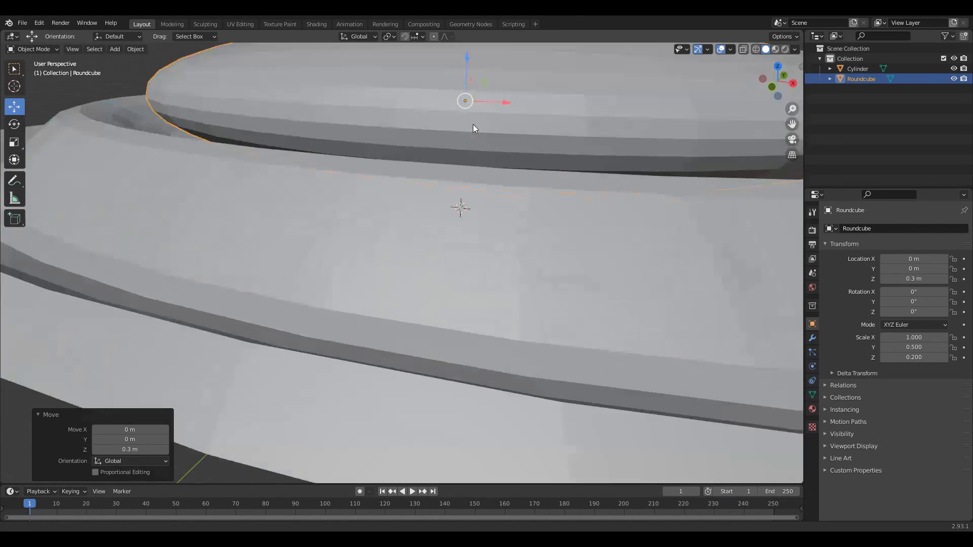
{"action": "scroll", "coordinate": [473, 127], "scroll_direction": "up", "scroll_amount": 1}
{"action": "left_click_drag", "start_coordinate": [473, 75], "coordinate": [475, 126]}
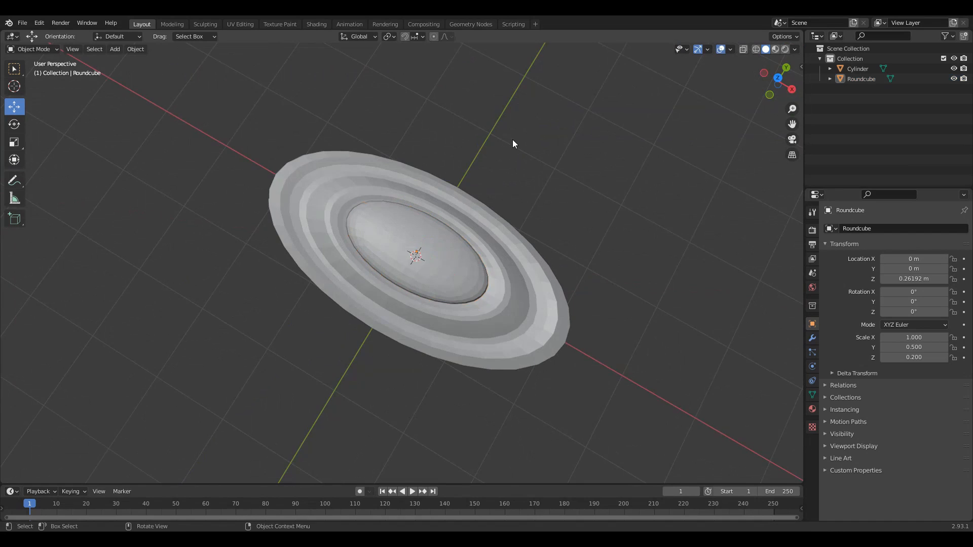
Step: Subtract the ellipsoid from the cylinder with Bool Tool's Brush Boolean Difference
{"action": "scroll", "coordinate": [502, 167], "scroll_direction": "up", "scroll_amount": 5}
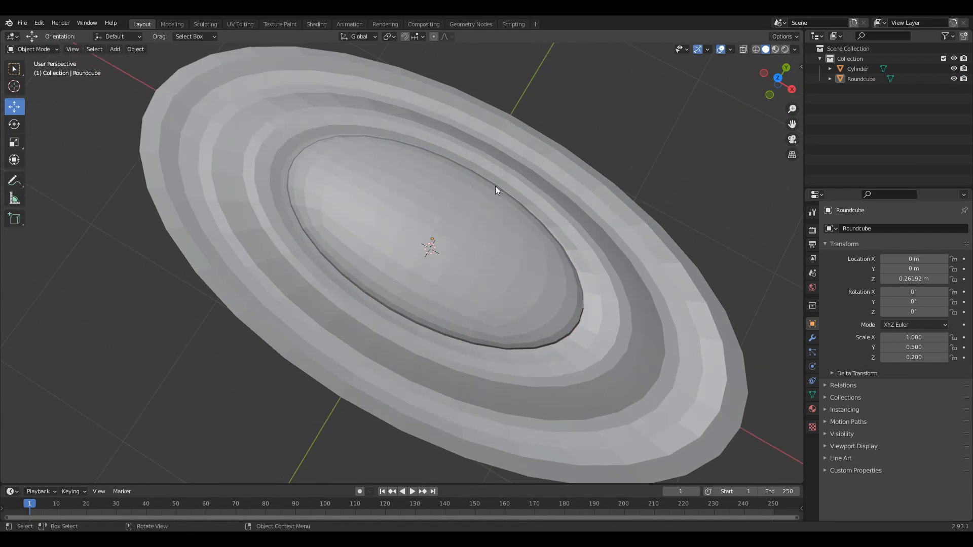
{"action": "mouse_move", "coordinate": [495, 191]}
{"action": "middle_mouse_down"}
{"action": "mouse_move", "coordinate": [560, 124]}
{"action": "mouse_move", "coordinate": [466, 188]}
{"action": "mouse_move", "coordinate": [509, 191]}
{"action": "middle_mouse_up"}
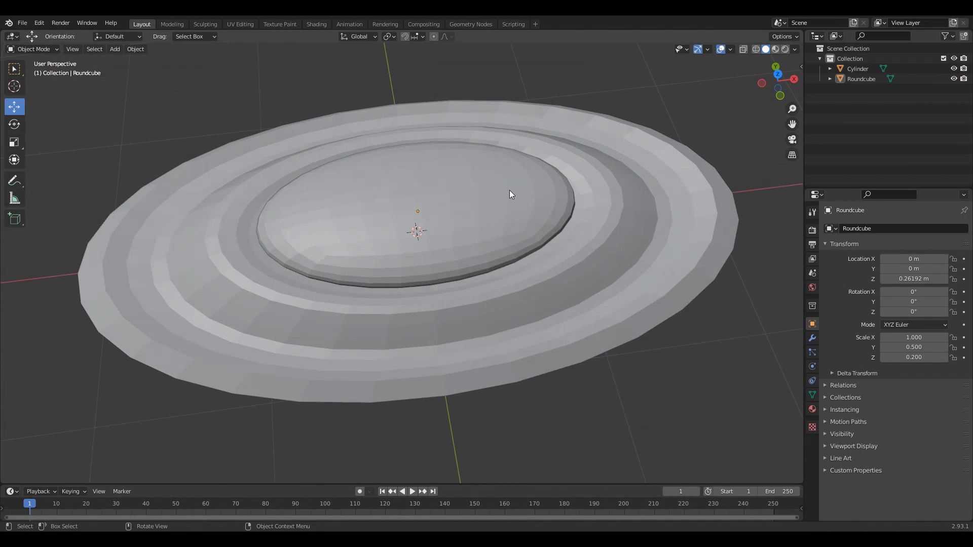
{"action": "left_click", "coordinate": [509, 191]}
{"action": "left_click", "coordinate": [611, 166], "text": "shift"}
{"action": "key", "text": "n"}
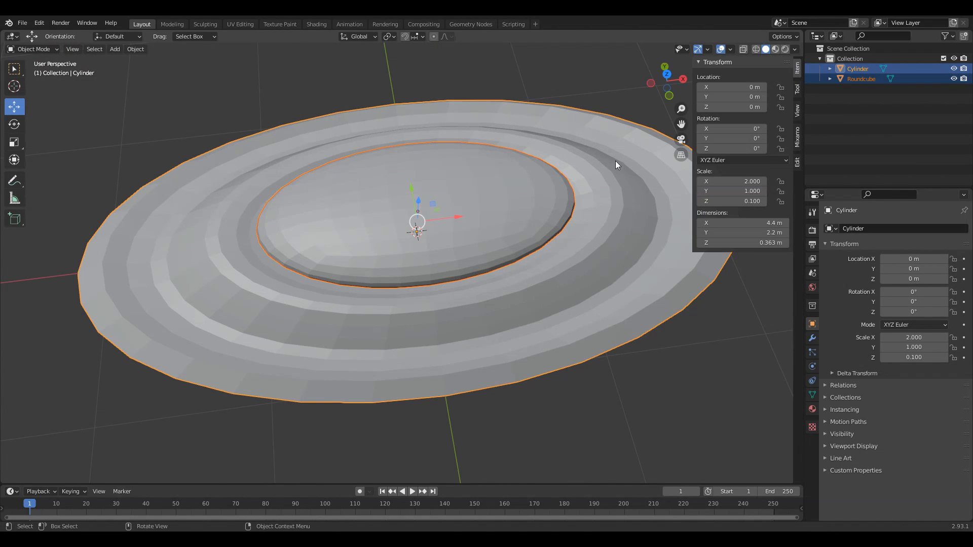
{"action": "left_click", "coordinate": [798, 163]}
{"action": "left_click", "coordinate": [753, 60]}
{"action": "left_click", "coordinate": [733, 139]}
Step: Lower the boolean brush to a Z location of about 0.258 m to refine the carved hollow
{"action": "mouse_move", "coordinate": [555, 126]}
{"action": "middle_mouse_down"}
{"action": "mouse_move", "coordinate": [478, 134]}
{"action": "mouse_move", "coordinate": [492, 112]}
{"action": "mouse_move", "coordinate": [605, 101]}
{"action": "middle_mouse_up"}
{"action": "scroll", "coordinate": [549, 150], "scroll_direction": "up", "scroll_amount": 5}
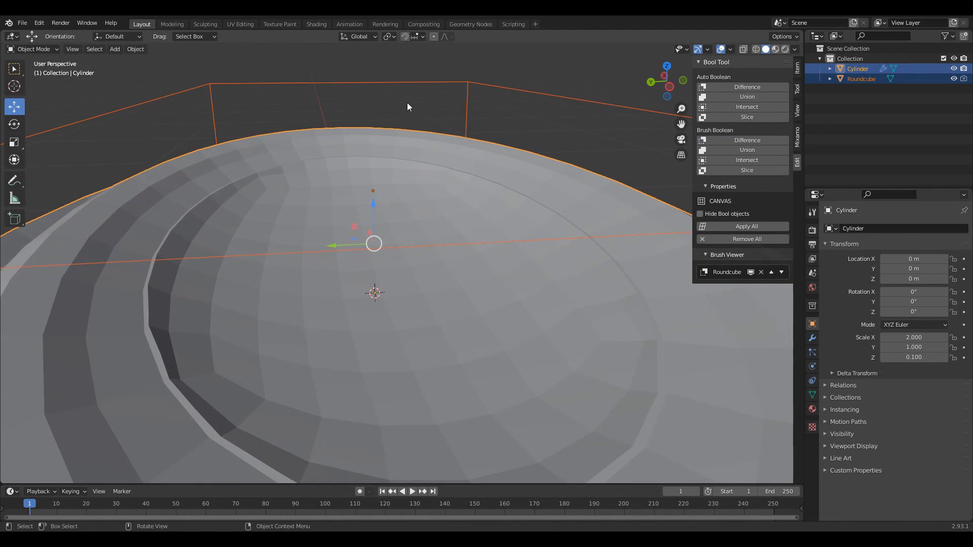
{"action": "left_click", "coordinate": [395, 91]}
{"action": "scroll", "coordinate": [395, 198], "scroll_direction": "down", "scroll_amount": 4}
{"action": "scroll", "coordinate": [396, 198], "scroll_direction": "up", "scroll_amount": 2}
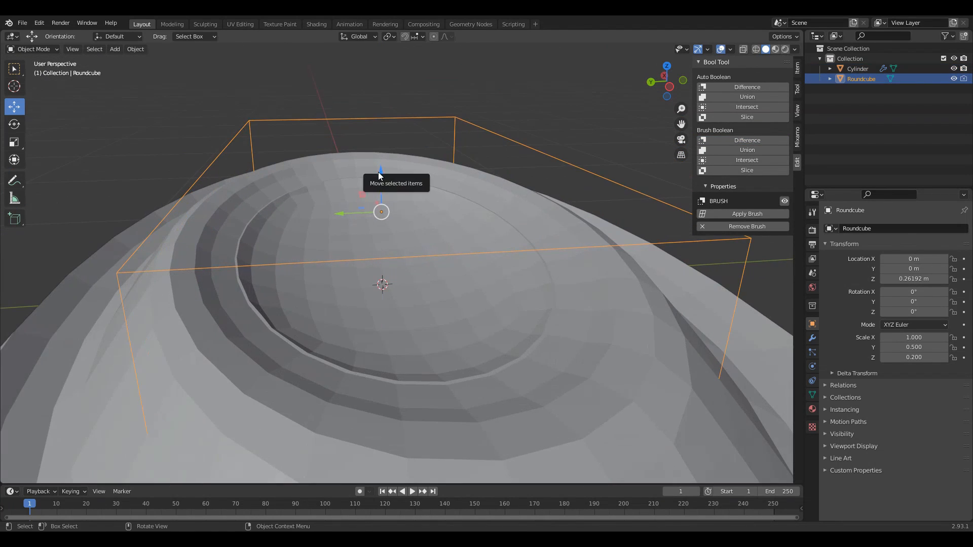
{"action": "mouse_move", "coordinate": [380, 173]}
{"action": "left_mouse_down"}
{"action": "mouse_move", "coordinate": [380, 163]}
{"action": "mouse_move", "coordinate": [389, 174]}
{"action": "left_mouse_up"}
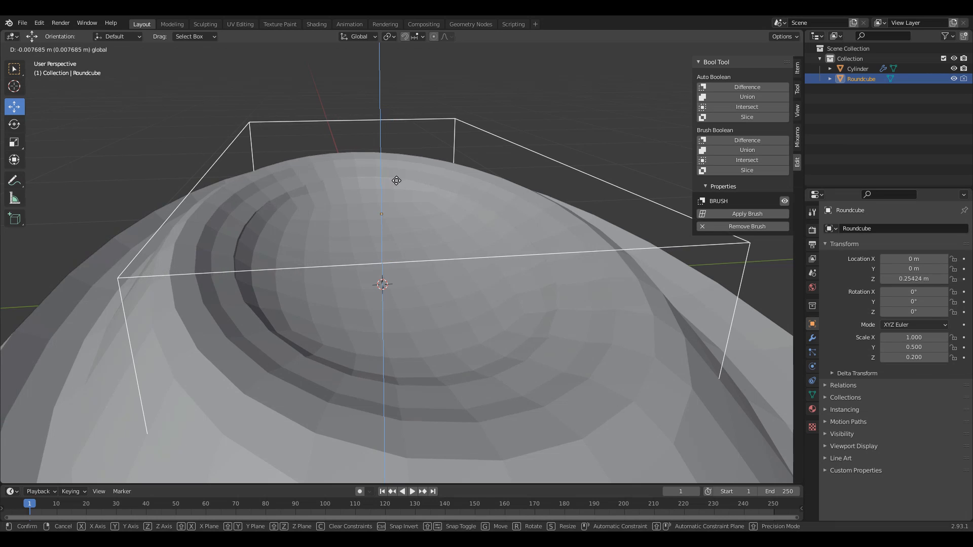
{"action": "left_click_drag", "start_coordinate": [396, 180], "coordinate": [395, 169]}
Step: Apply the BTool_Roundcube Boolean modifier on the cylinder
{"action": "scroll", "coordinate": [457, 141], "scroll_direction": "down", "scroll_amount": 8}
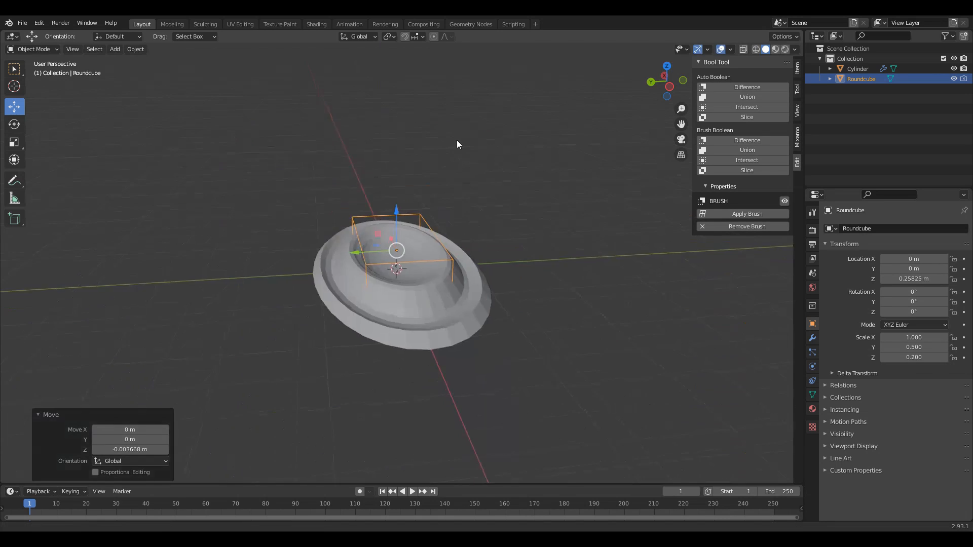
{"action": "middle_click_drag", "start_coordinate": [458, 141], "coordinate": [469, 166]}
{"action": "left_click", "coordinate": [470, 167]}
{"action": "scroll", "coordinate": [466, 174], "scroll_direction": "up", "scroll_amount": 5}
{"action": "left_click", "coordinate": [530, 195]}
{"action": "middle_click_drag", "start_coordinate": [531, 195], "coordinate": [572, 145]}
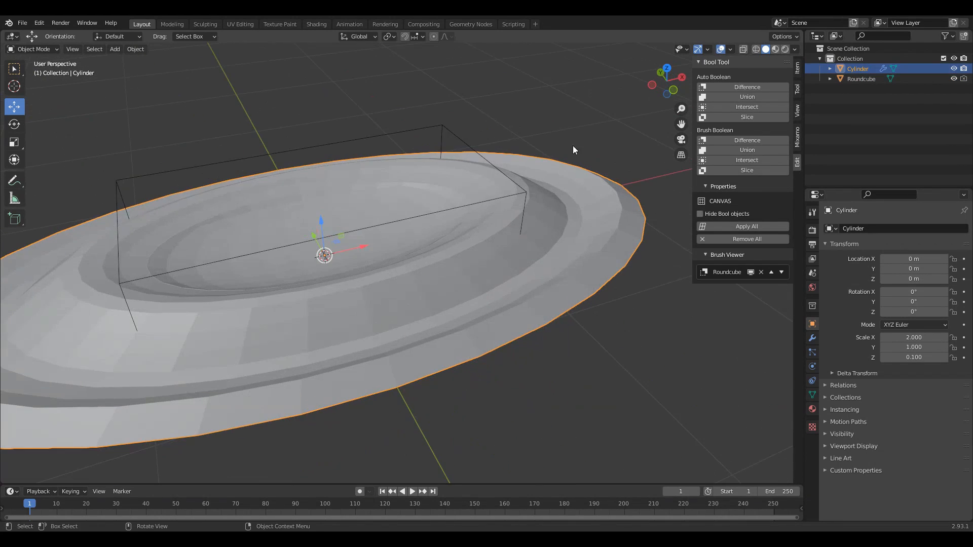
{"action": "left_click", "coordinate": [812, 338]}
{"action": "left_click", "coordinate": [940, 246]}
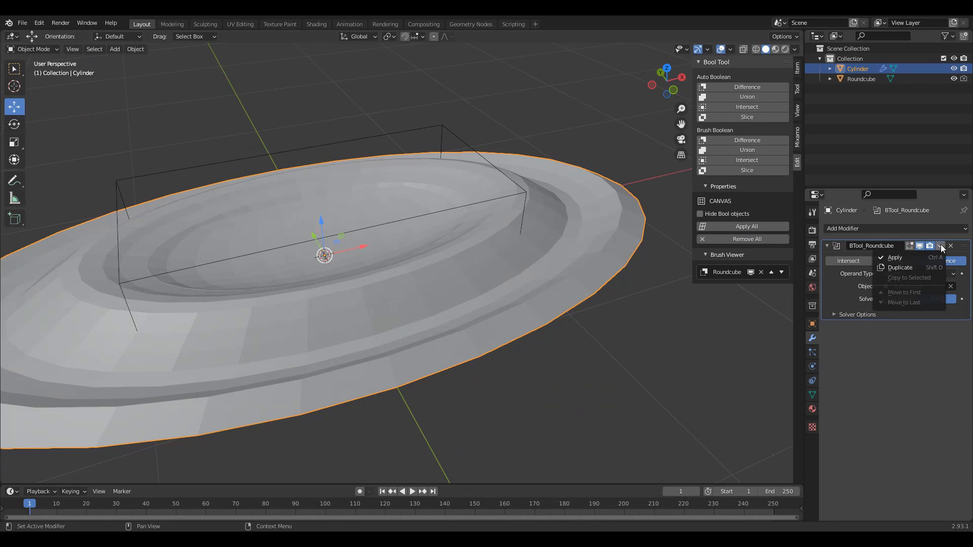
{"action": "left_click", "coordinate": [892, 257]}
Step: Delete the Roundcube brush object
{"action": "left_click", "coordinate": [488, 157]}
{"action": "key", "text": "x"}
{"action": "left_click", "coordinate": [485, 157]}
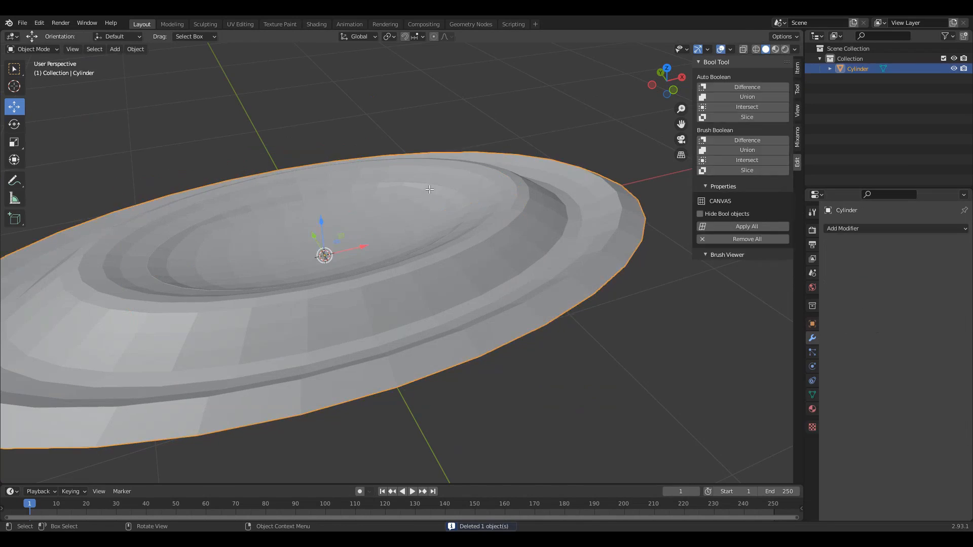
Step: Delete the ring of faces surrounding the carved hollow, inside the raised top edge of the cylinder mesh
{"action": "key", "text": "Tab"}
{"action": "scroll", "coordinate": [444, 180], "scroll_direction": "up", "scroll_amount": 5}
{"action": "middle_click_drag", "start_coordinate": [367, 105], "coordinate": [489, 168], "text": "shift"}
{"action": "key", "text": "2"}
{"action": "left_click", "coordinate": [459, 207], "text": "alt"}
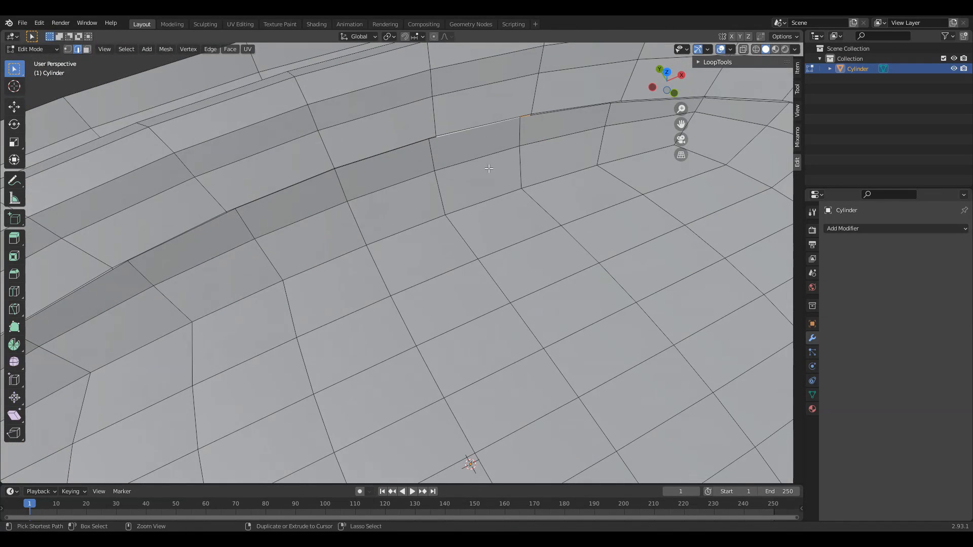
{"action": "key", "text": "3"}
{"action": "left_click", "coordinate": [432, 154], "text": "alt"}
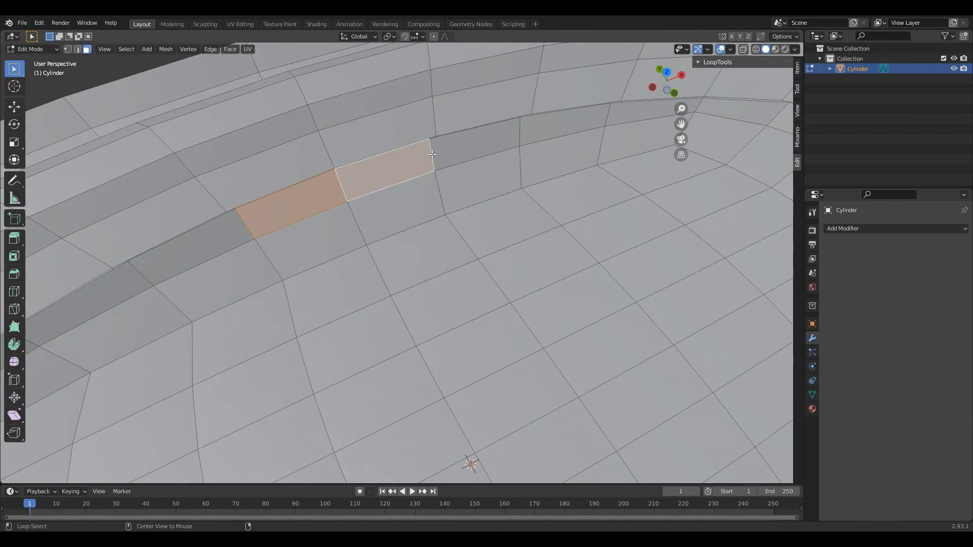
{"action": "left_click", "coordinate": [561, 198], "text": "alt"}
{"action": "middle_click_drag", "start_coordinate": [561, 198], "coordinate": [492, 228]}
{"action": "scroll", "coordinate": [528, 193], "scroll_direction": "down", "scroll_amount": 6}
{"action": "key", "text": "x"}
{"action": "left_click", "coordinate": [532, 192]}
{"action": "scroll", "coordinate": [350, 269], "scroll_direction": "up", "scroll_amount": 3}
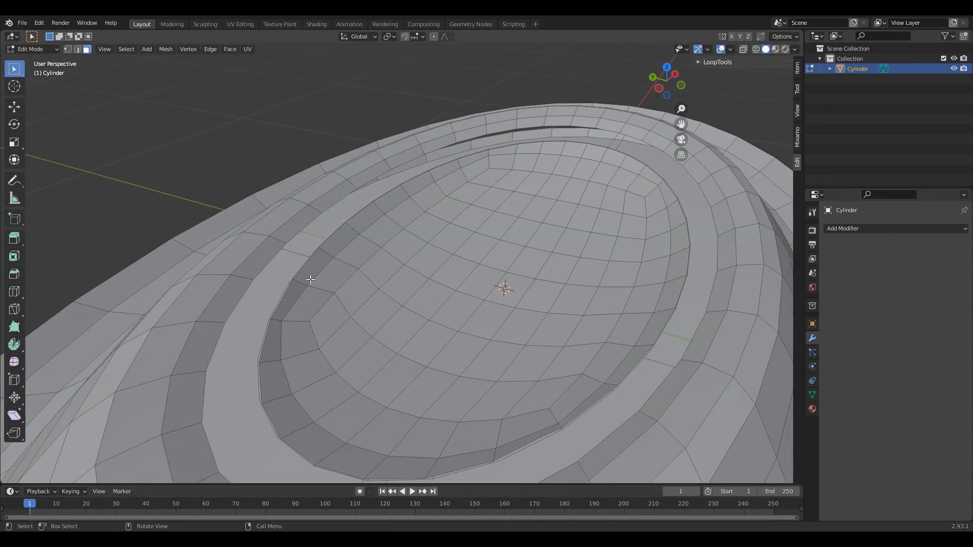
Step: Delete the flat faces on the underside of the cylinder mesh
{"action": "key", "text": "alt+a"}
{"action": "middle_click_drag", "start_coordinate": [472, 360], "coordinate": [391, 310]}
{"action": "scroll", "coordinate": [391, 311], "scroll_direction": "down", "scroll_amount": 3}
{"action": "left_click", "coordinate": [420, 240]}
{"action": "left_click", "coordinate": [506, 243], "text": "alt"}
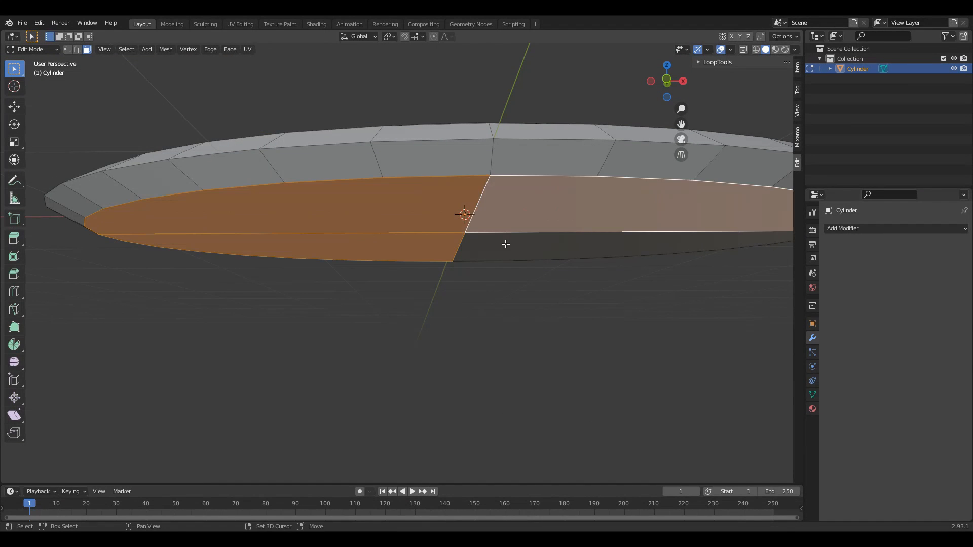
{"action": "key", "text": "x"}
{"action": "left_click", "coordinate": [500, 257]}
Step: In top view, delete several faces of the hollow's outermost ring around its -X and +Y sides
{"action": "middle_click_drag", "start_coordinate": [501, 257], "coordinate": [270, 206]}
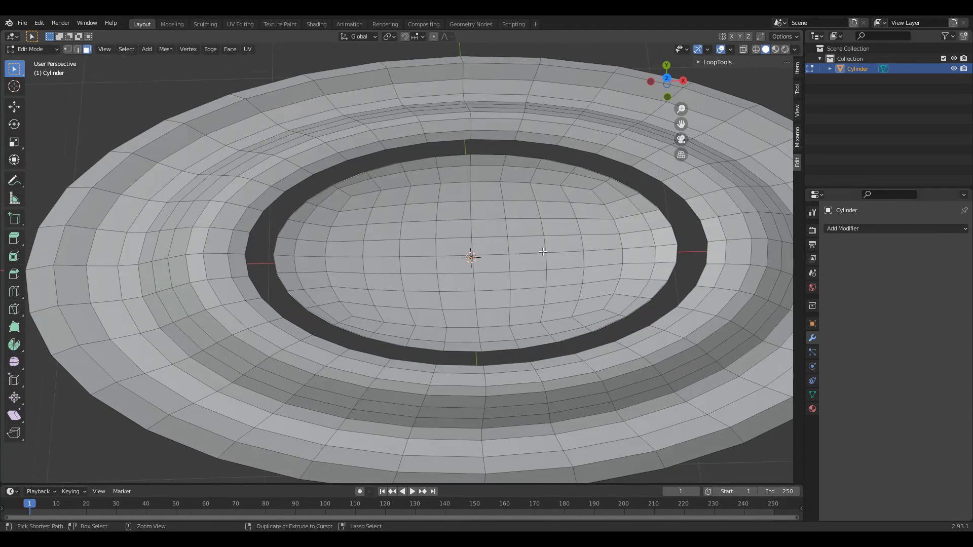
{"action": "left_click", "coordinate": [669, 82]}
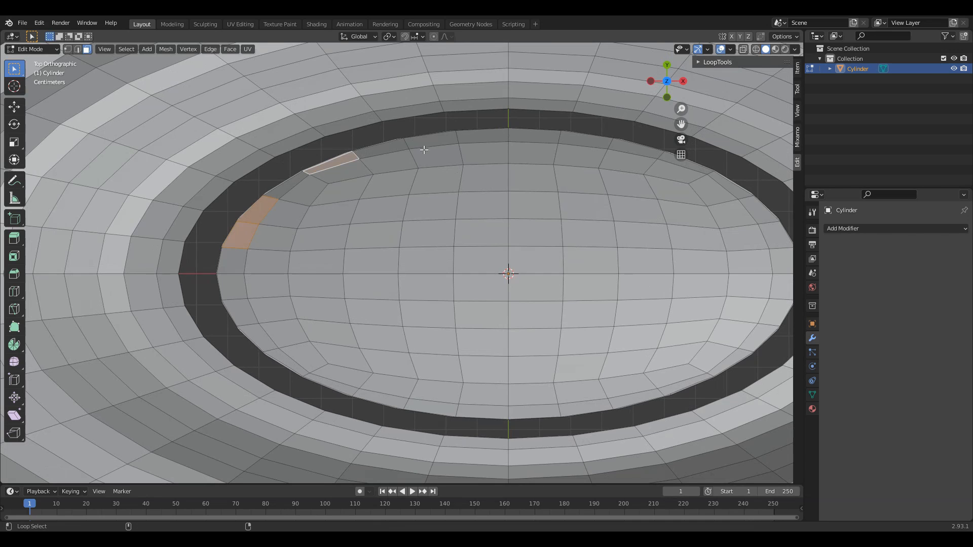
{"action": "left_click", "coordinate": [606, 149], "text": "alt+shift"}
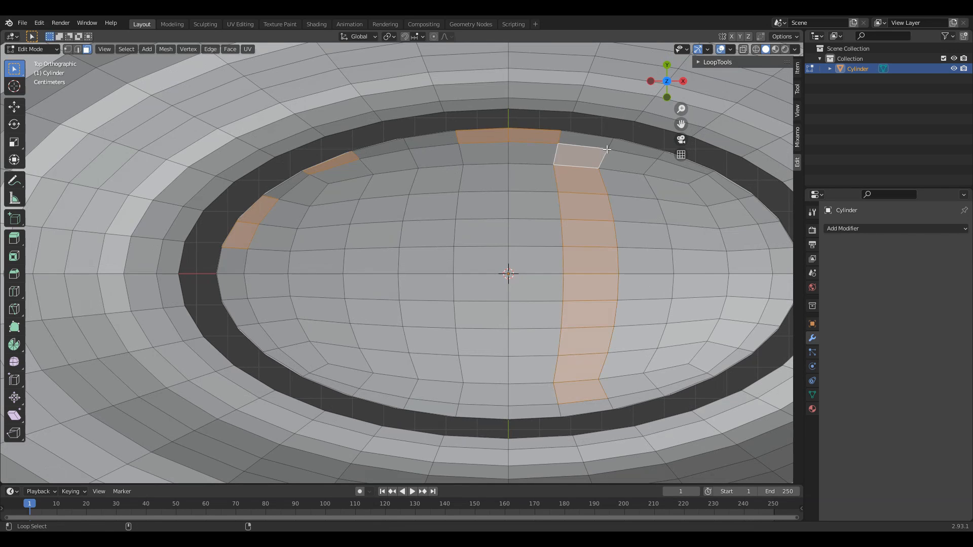
{"action": "left_click", "coordinate": [578, 158], "text": "alt+shift"}
{"action": "key", "text": "x"}
{"action": "left_click", "coordinate": [417, 152]}
Step: Delete the remaining outermost faces of the hollow from the +Y side around to the -X end
{"action": "key", "text": "b"}
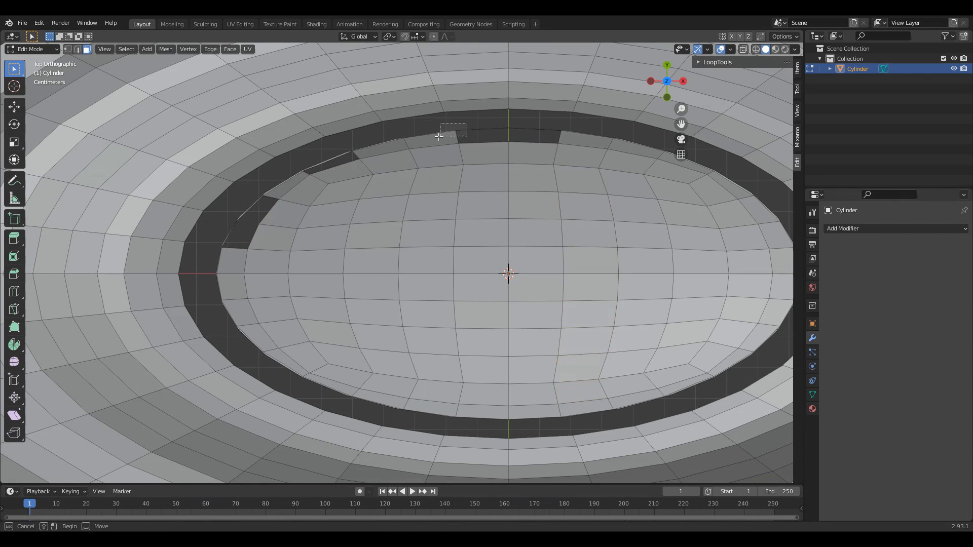
{"action": "left_click_drag", "start_coordinate": [439, 136], "coordinate": [386, 141]}
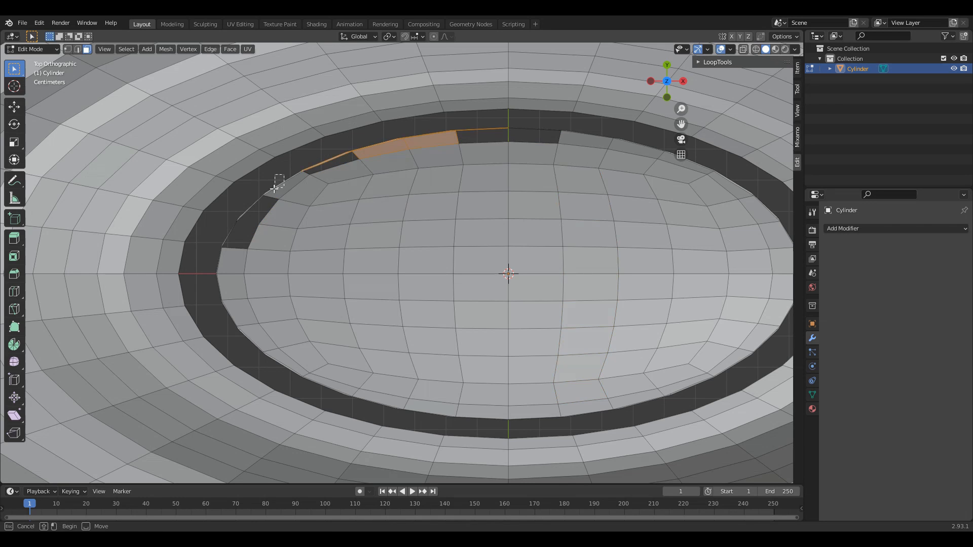
{"action": "left_click_drag", "start_coordinate": [214, 308], "coordinate": [215, 309]}
{"action": "key", "text": "x"}
{"action": "left_click", "coordinate": [231, 314]}
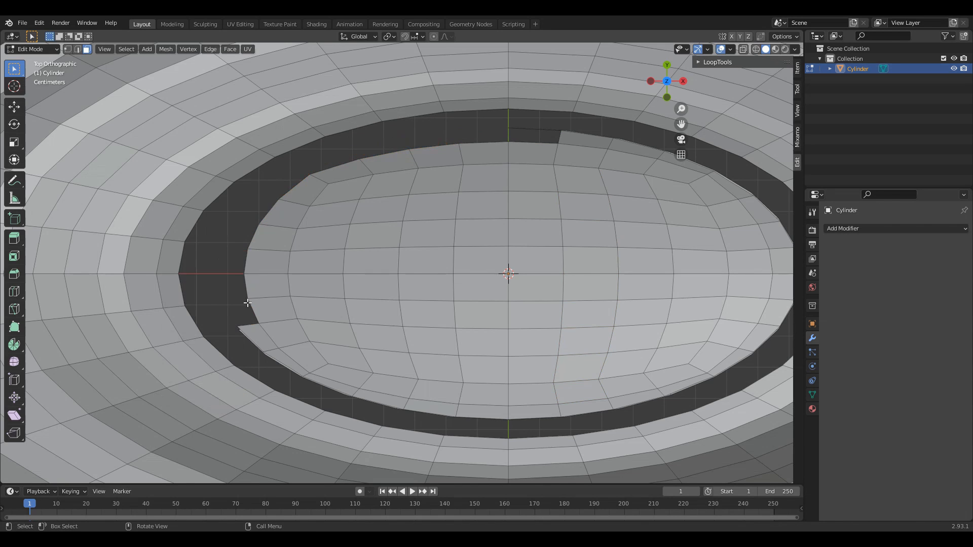
Step: Delete the hollow's outermost faces from the +Y side around to the +X end
{"action": "middle_click_drag", "start_coordinate": [553, 128], "coordinate": [466, 183], "text": "shift"}
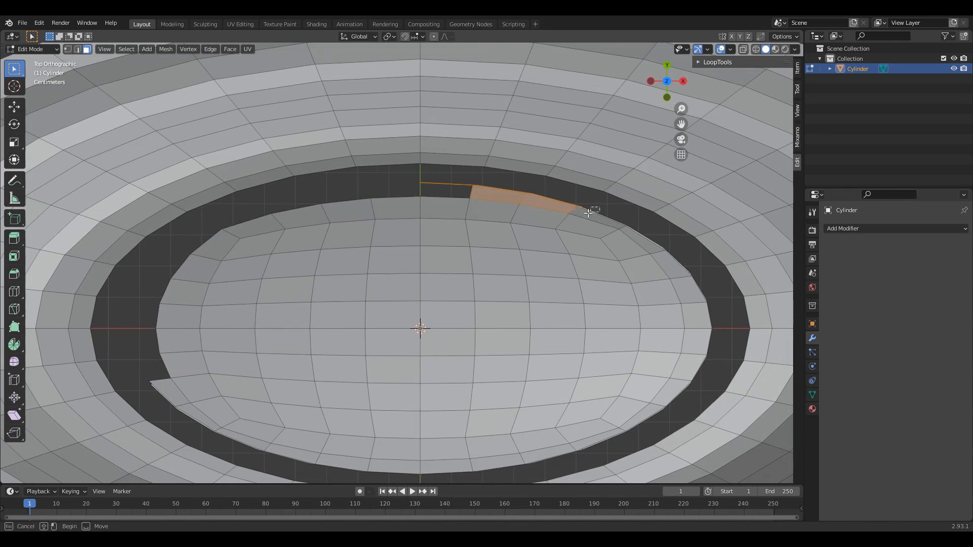
{"action": "left_click_drag", "start_coordinate": [588, 212], "coordinate": [585, 214]}
{"action": "key", "text": "x"}
{"action": "left_click", "coordinate": [588, 233]}
{"action": "key", "text": "b"}
{"action": "left_click_drag", "start_coordinate": [673, 239], "coordinate": [659, 247]}
{"action": "left_click_drag", "start_coordinate": [709, 341], "coordinate": [691, 361], "text": "shift"}
{"action": "key", "text": "x"}
{"action": "left_click", "coordinate": [679, 363]}
Step: Delete the rest of the hollow's outermost faces along its -Y side
{"action": "middle_click_drag", "start_coordinate": [677, 363], "coordinate": [662, 258], "text": "shift"}
{"action": "left_click_drag", "start_coordinate": [676, 286], "coordinate": [655, 300]}
{"action": "left_click_drag", "start_coordinate": [634, 332], "coordinate": [625, 326], "text": "shift"}
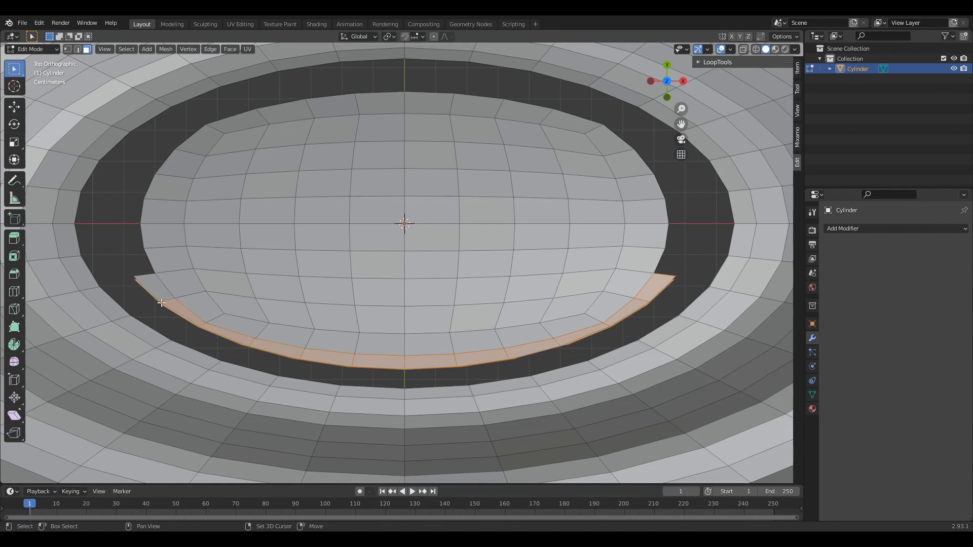
{"action": "left_click_drag", "start_coordinate": [154, 288], "coordinate": [137, 277], "text": "shift"}
{"action": "key", "text": "x"}
{"action": "left_click", "coordinate": [142, 280]}
{"action": "middle_click_drag", "start_coordinate": [598, 391], "coordinate": [616, 366], "text": "ctrl"}
{"action": "left_click", "coordinate": [598, 373]}
{"action": "key", "text": "x"}
{"action": "left_click", "coordinate": [598, 373]}
Step: Fill the whole gap between the hollow's border and the surrounding inner rim with a ring of quad faces
{"action": "middle_click_drag", "start_coordinate": [425, 246], "coordinate": [493, 209]}
{"action": "key", "text": "2"}
{"action": "left_click", "coordinate": [380, 176], "text": "alt"}
{"action": "middle_click_drag", "start_coordinate": [653, 171], "coordinate": [487, 205]}
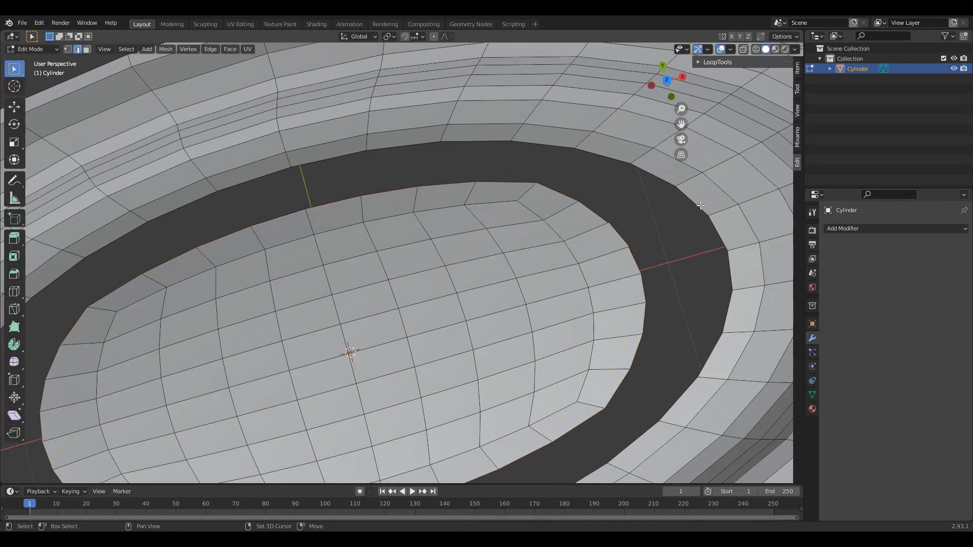
{"action": "left_click", "coordinate": [668, 80]}
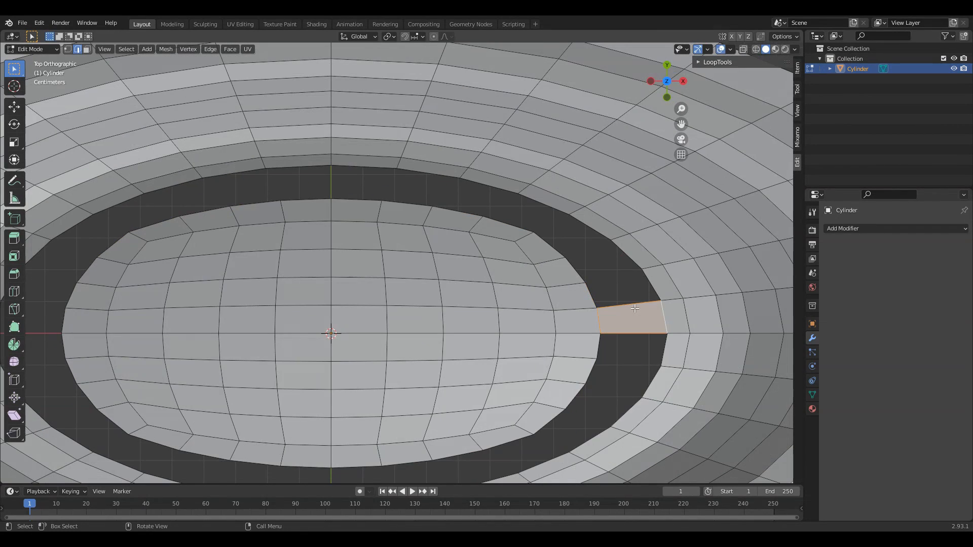
{"action": "key", "text": "f"}
{"action": "key", "text": "f"}
{"action": "key", "text": "f"}
{"action": "key", "text": "f"}
{"action": "key", "text": "f"}
{"action": "key", "text": "f"}
{"action": "key", "text": "f"}
{"action": "key", "text": "f"}
{"action": "key", "text": "f"}
{"action": "key", "text": "f"}
{"action": "key", "text": "f"}
{"action": "key", "text": "f"}
{"action": "key", "text": "f"}
{"action": "key", "text": "f"}
{"action": "key", "text": "f"}
{"action": "key", "text": "f"}
{"action": "key", "text": "f"}
{"action": "key", "text": "f"}
{"action": "key", "text": "f"}
{"action": "key", "text": "f"}
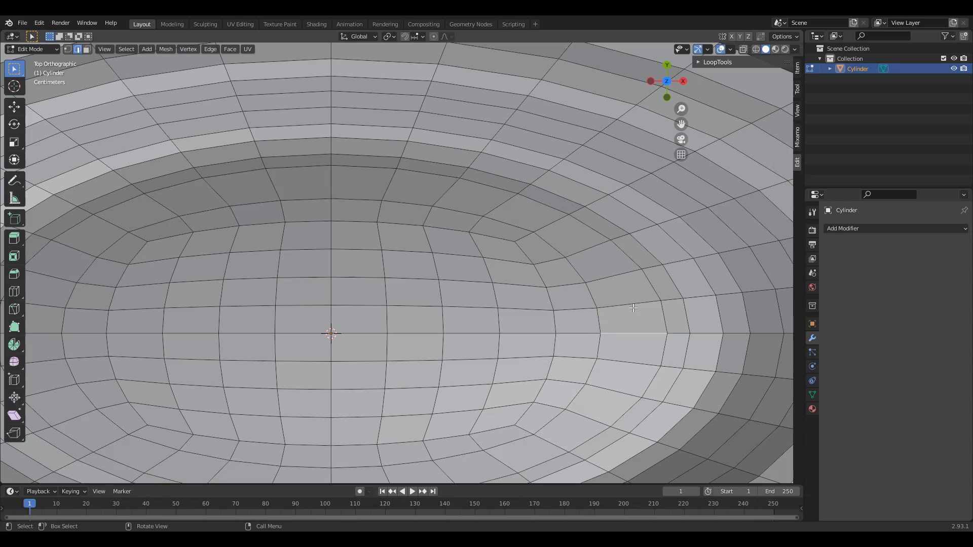
Step: Add a loop cut around the newly filled ring of faces and return to Object Mode
{"action": "scroll", "coordinate": [570, 329], "scroll_direction": "down", "scroll_amount": 3}
{"action": "middle_click_drag", "start_coordinate": [570, 329], "coordinate": [577, 223]}
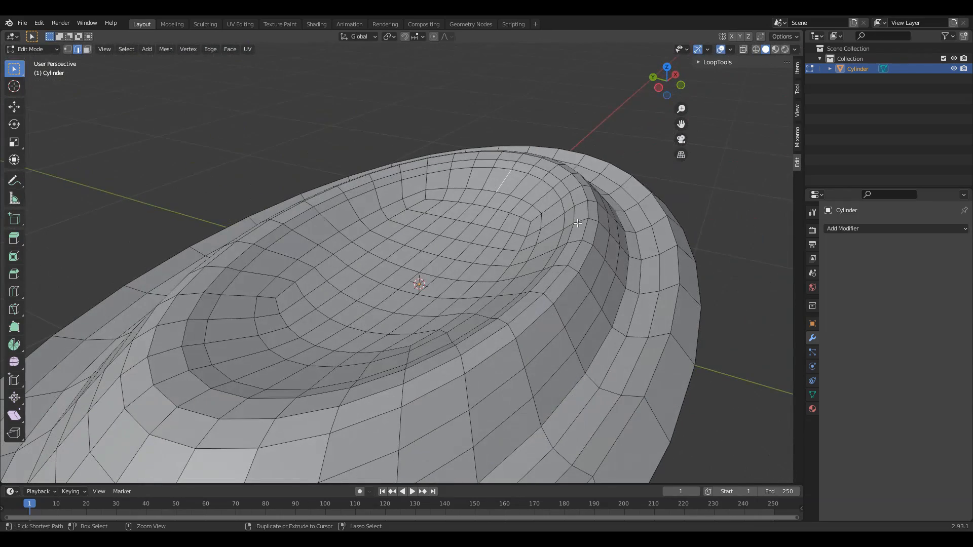
{"action": "left_click", "coordinate": [505, 172]}
{"action": "left_click", "coordinate": [504, 173]}
{"action": "key", "text": "Tab"}
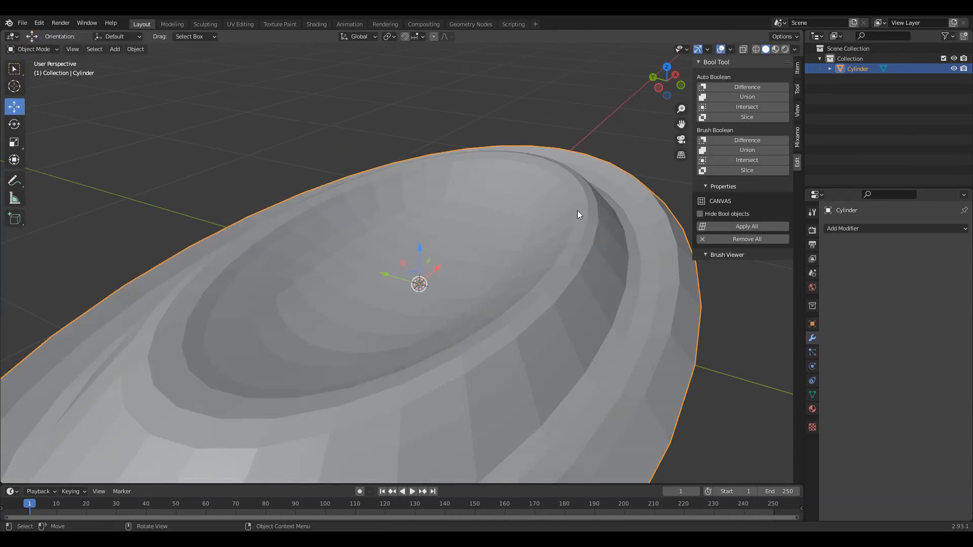
Step: Shade the cylinder smooth and add a Subdivision Surface modifier
{"action": "middle_click_drag", "start_coordinate": [579, 214], "coordinate": [654, 284]}
{"action": "right_click", "coordinate": [541, 235]}
{"action": "left_click", "coordinate": [540, 229]}
{"action": "left_click", "coordinate": [877, 228]}
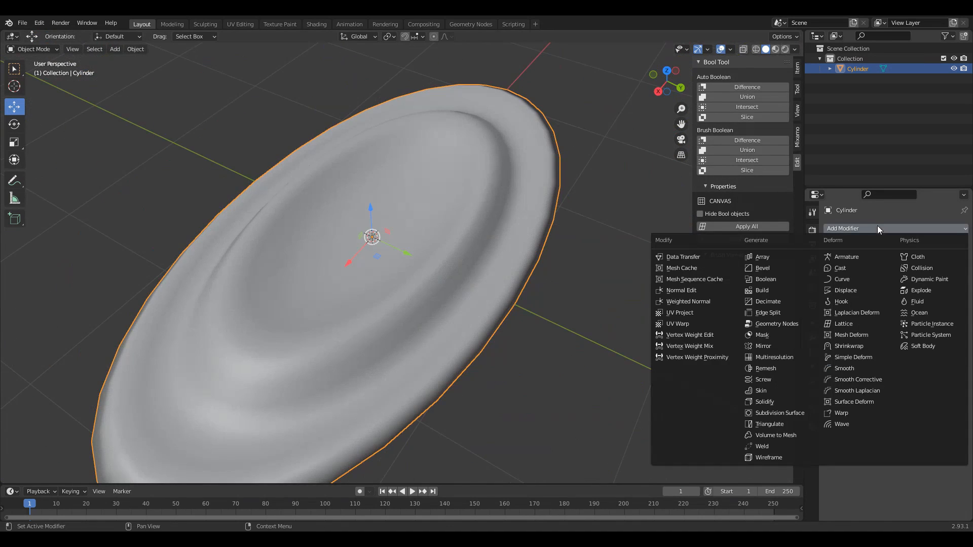
{"action": "left_click", "coordinate": [789, 414]}
Step: Add a supporting loop cut on the outer rim, slid to a factor of -0.9 against its upper edge
{"action": "middle_click_drag", "start_coordinate": [598, 304], "coordinate": [244, 354]}
{"action": "key", "text": "Tab"}
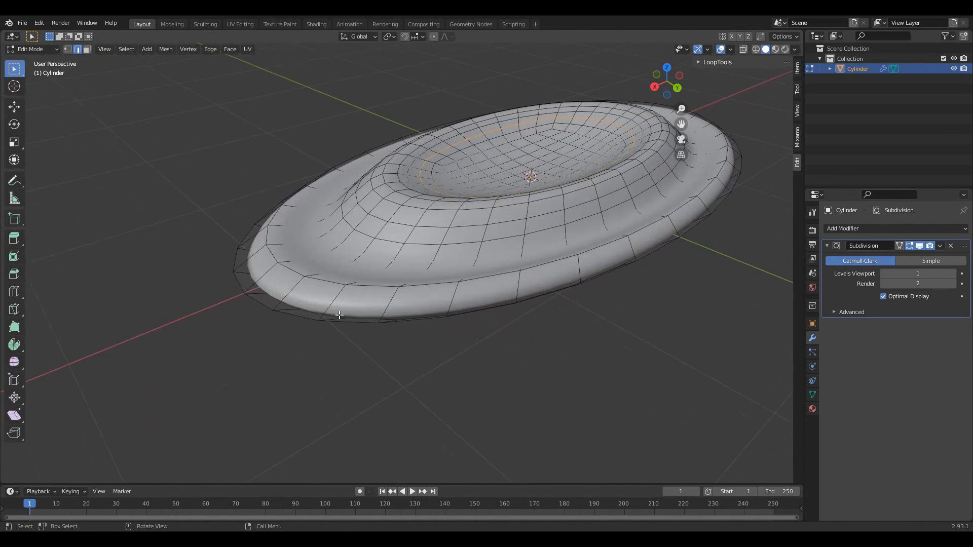
{"action": "scroll", "coordinate": [245, 355], "scroll_direction": "up", "scroll_amount": 5}
{"action": "left_click", "coordinate": [244, 354], "text": "alt"}
{"action": "key", "text": "g"}
{"action": "key", "text": "g"}
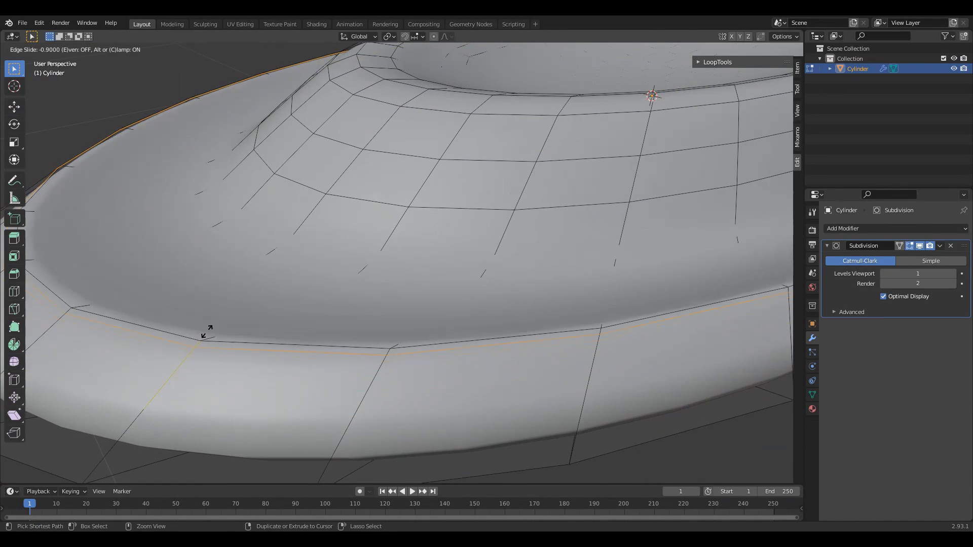
{"action": "left_click", "coordinate": [209, 329]}
Step: Add a second loop cut on the rim, slid to a factor of 0.9 against its outer edge
{"action": "scroll", "coordinate": [209, 329], "scroll_direction": "down", "scroll_amount": 3}
{"action": "middle_click_drag", "start_coordinate": [208, 329], "coordinate": [413, 272]}
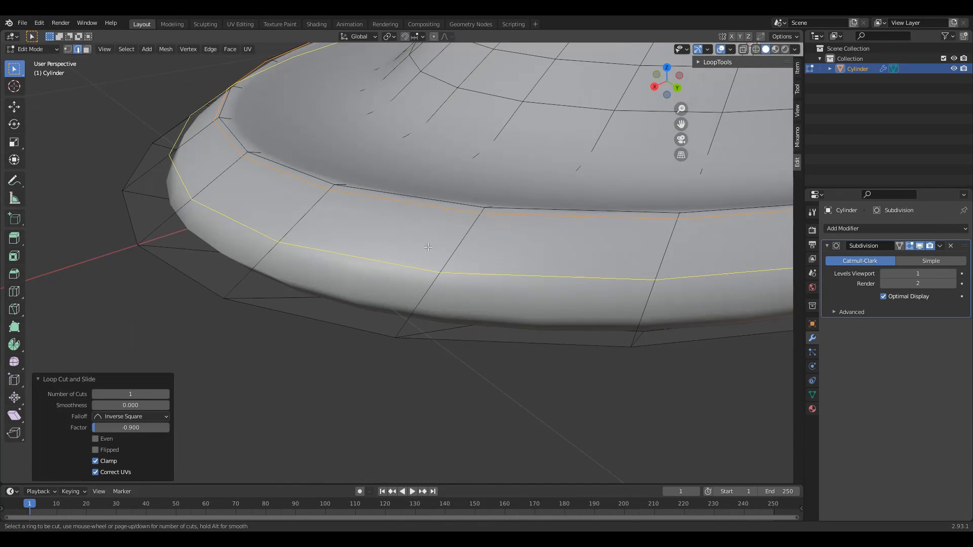
{"action": "key", "text": "g"}
{"action": "key", "text": "g"}
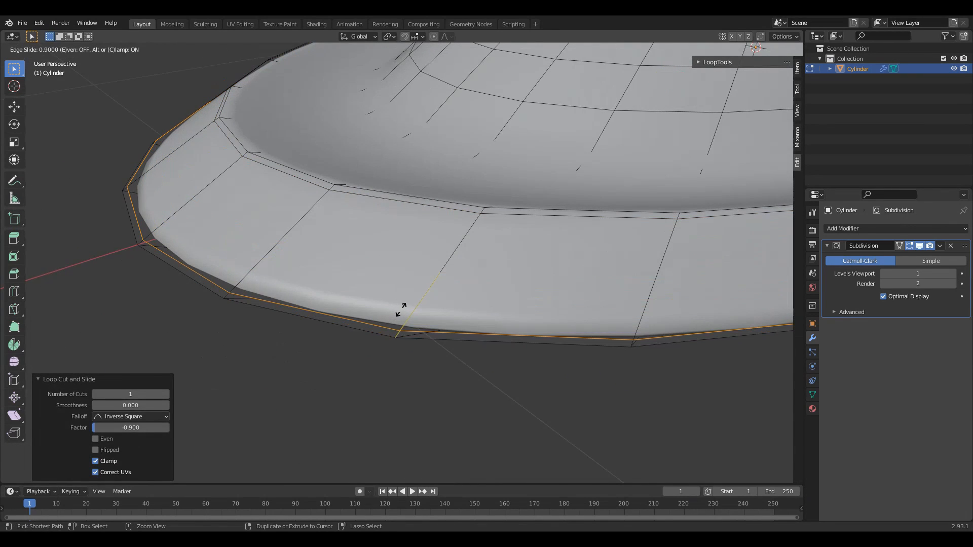
{"action": "left_click", "coordinate": [400, 310]}
Step: Add a loop cut in the groove just inside the rim, slid to a factor of -0.8 toward the rim's edge
{"action": "scroll", "coordinate": [361, 330], "scroll_direction": "down", "scroll_amount": 2}
{"action": "middle_click_drag", "start_coordinate": [361, 330], "coordinate": [284, 244]}
{"action": "scroll", "coordinate": [282, 239], "scroll_direction": "up", "scroll_amount": 3}
{"action": "key", "text": "g"}
{"action": "key", "text": "g"}
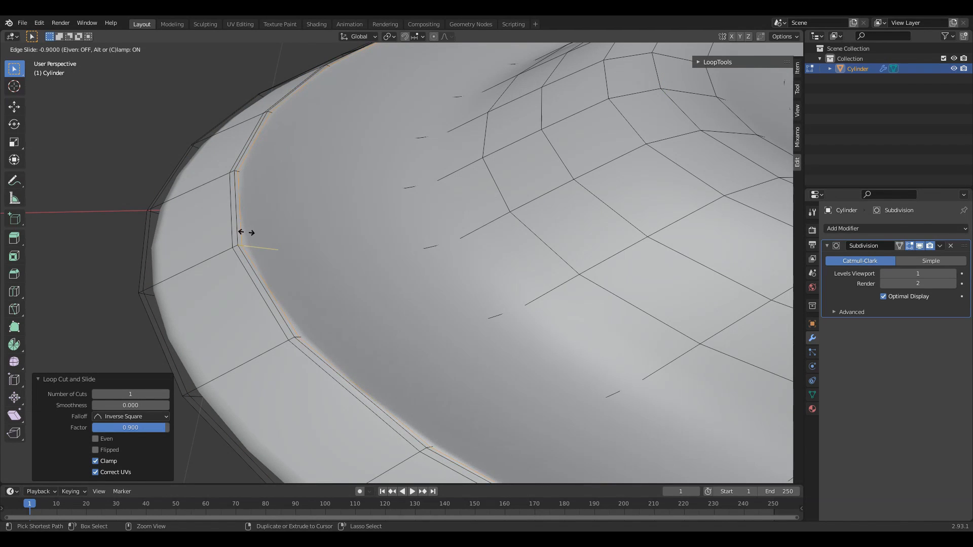
{"action": "key", "text": "Escape"}
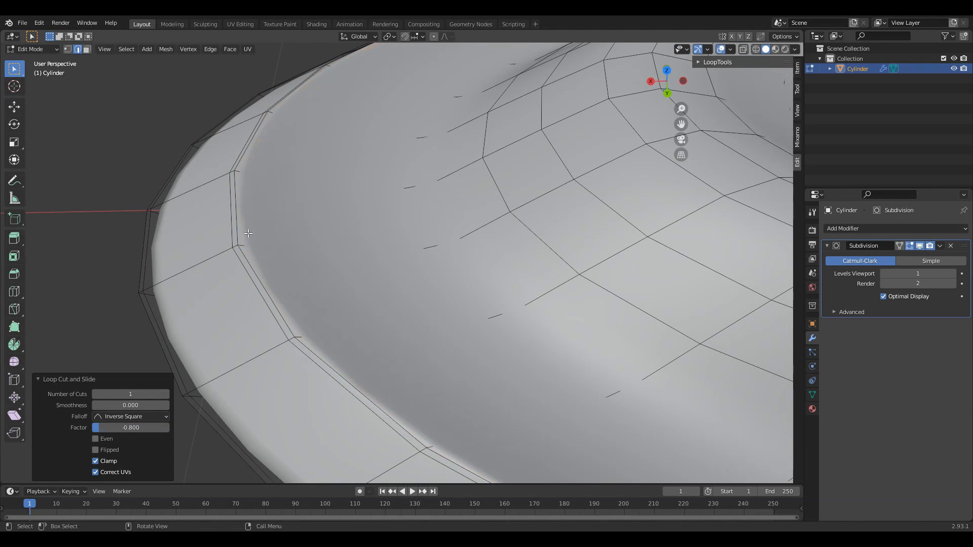
Step: Turn off the subdivision preview and edge-slide the groove's support loop by -0.2, closer to the rim
{"action": "key", "text": "Tab"}
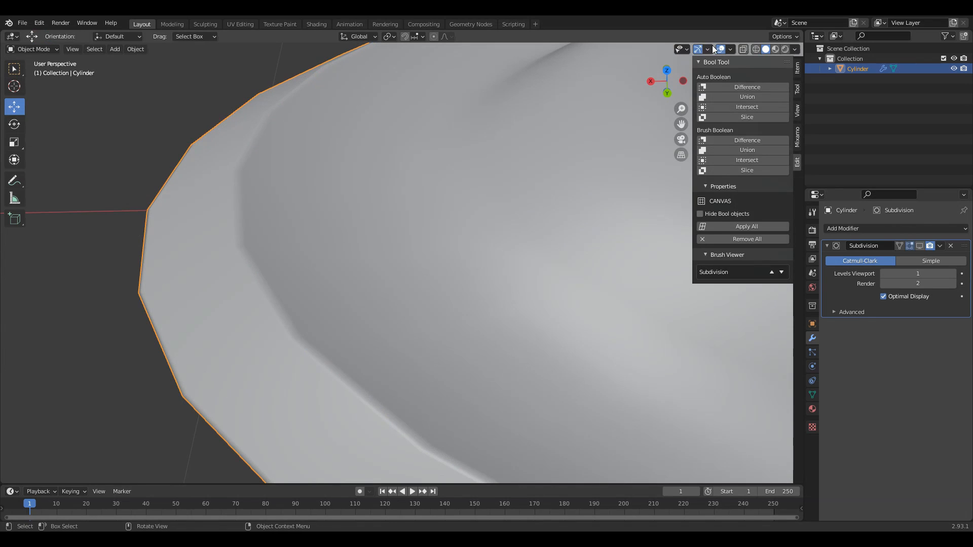
{"action": "key", "text": "Tab"}
{"action": "middle_click_drag", "start_coordinate": [415, 264], "coordinate": [386, 289]}
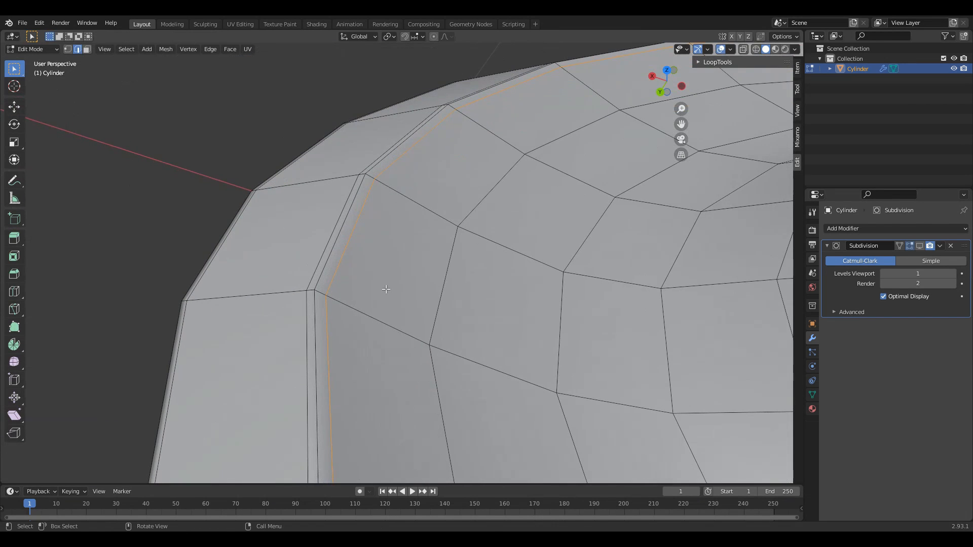
{"action": "key", "text": "g"}
{"action": "key", "text": "g"}
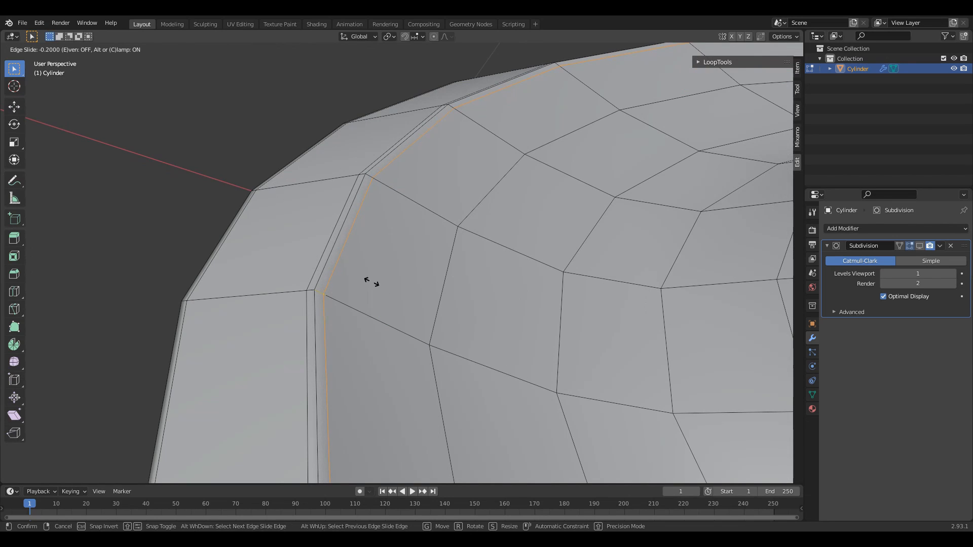
{"action": "left_click", "coordinate": [371, 281]}
{"action": "key", "text": "Tab"}
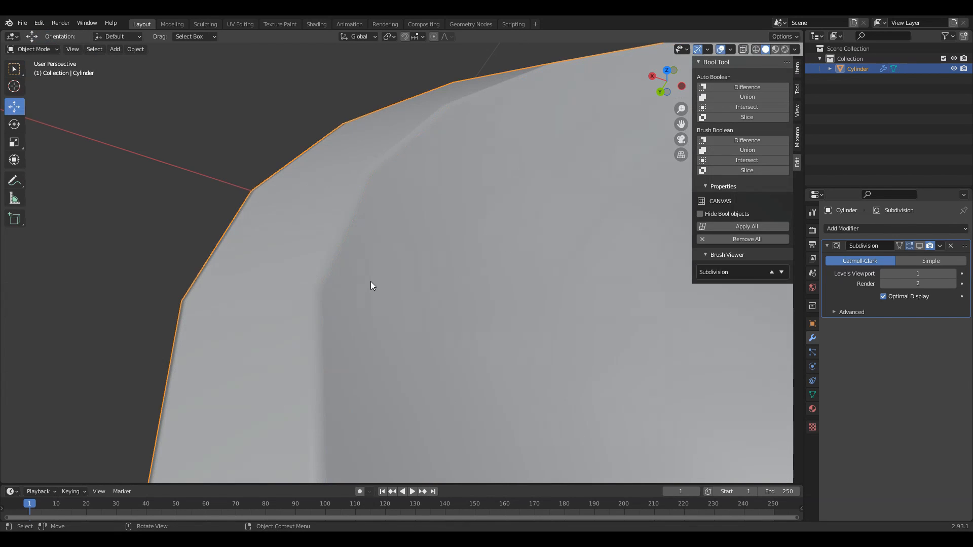
Step: Re-enable the subdivision preview and set its viewport levels to 2
{"action": "scroll", "coordinate": [600, 264], "scroll_direction": "down", "scroll_amount": 6}
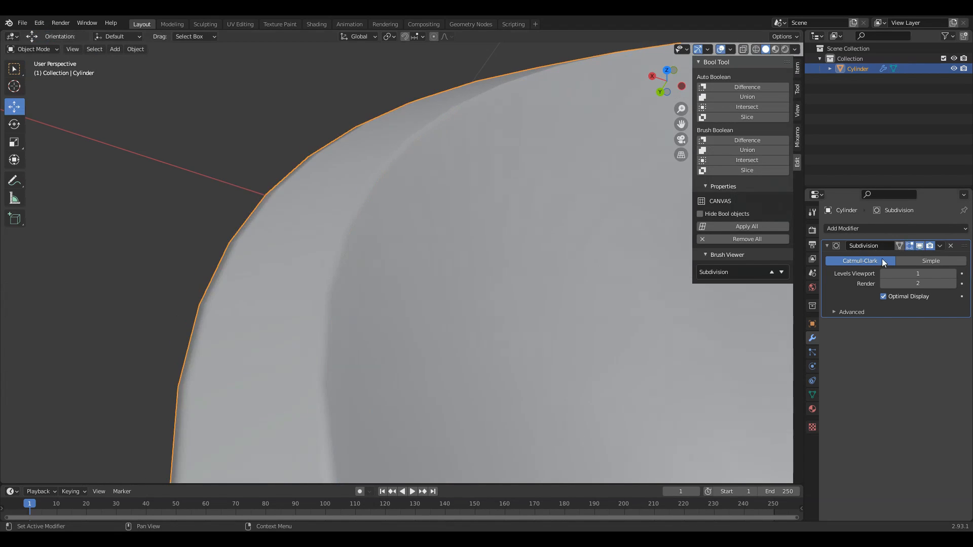
{"action": "middle_click_drag", "start_coordinate": [479, 293], "coordinate": [420, 261]}
{"action": "left_click", "coordinate": [953, 273]}
{"action": "scroll", "coordinate": [344, 273], "scroll_direction": "down", "scroll_amount": 8}
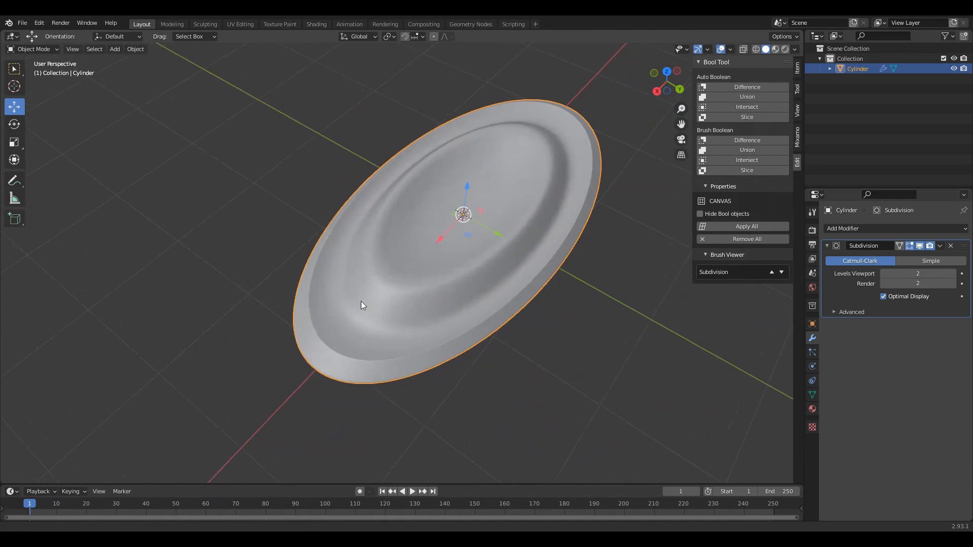
Step: Dissolve the edge loop running around the groove just inside the rim
{"action": "middle_click_drag", "start_coordinate": [361, 301], "coordinate": [309, 270]}
{"action": "key", "text": "Tab"}
{"action": "key", "text": "ctrl+x"}
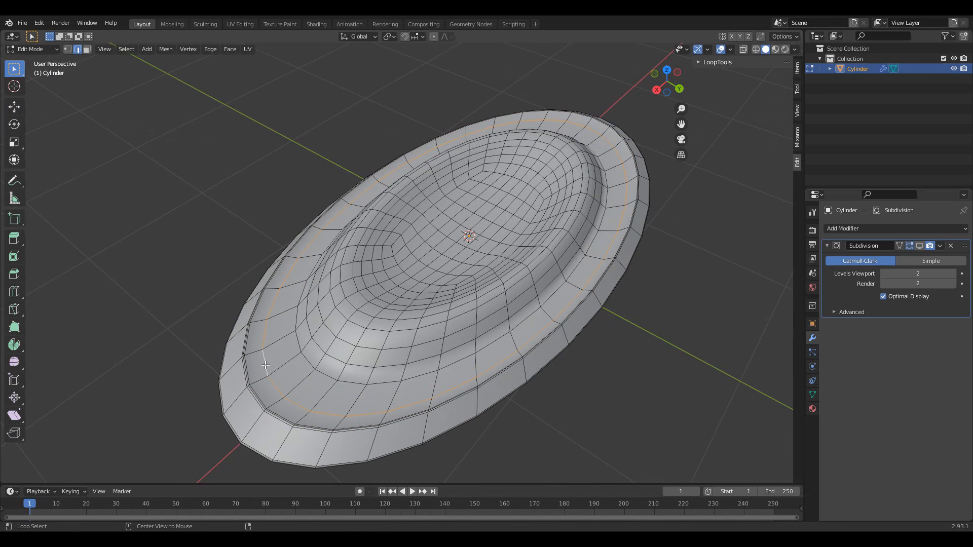
{"action": "middle_click_drag", "start_coordinate": [273, 366], "coordinate": [353, 275]}
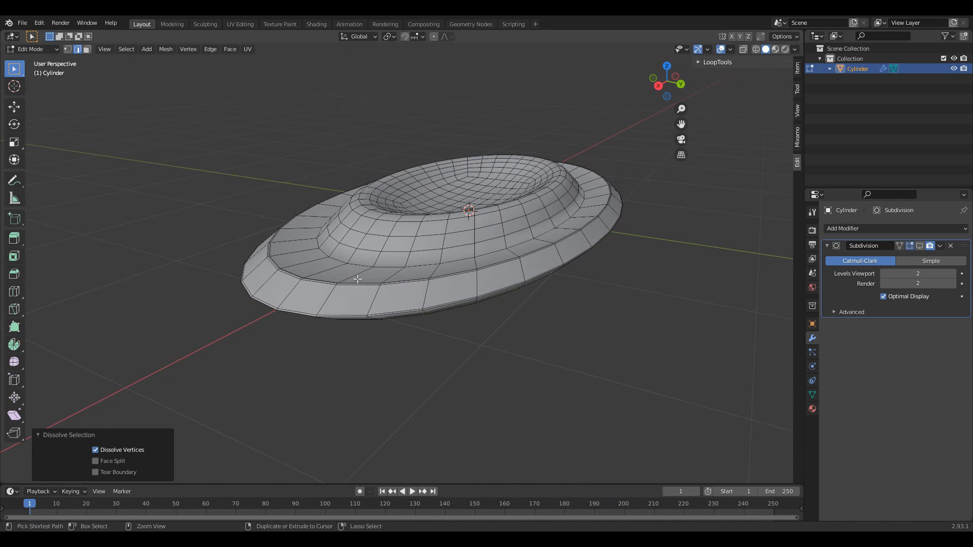
Step: Return to Object Mode, re-enable the subdivision preview and deselect the form
{"action": "left_click", "coordinate": [333, 256], "text": "alt"}
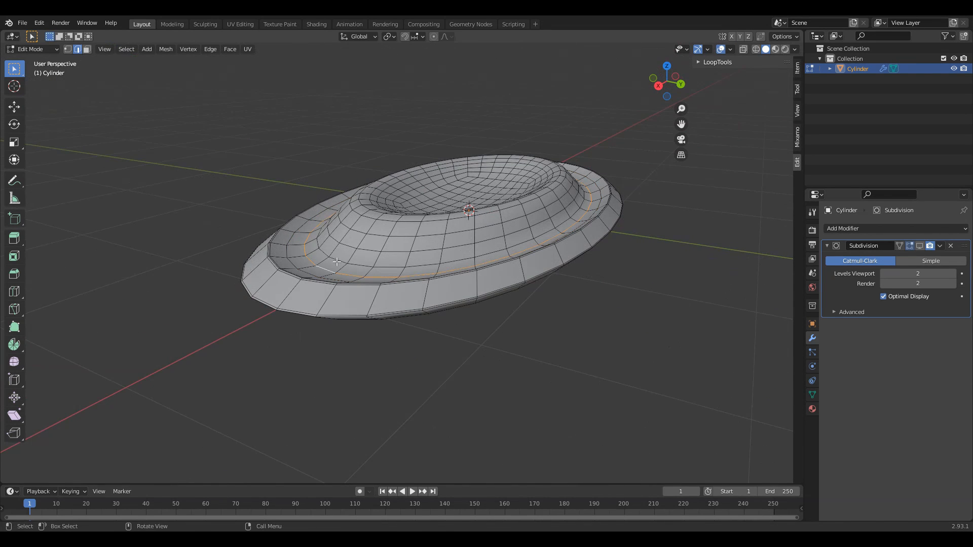
{"action": "middle_click_drag", "start_coordinate": [337, 262], "coordinate": [321, 270]}
{"action": "key", "text": "Tab"}
{"action": "mouse_move", "coordinate": [467, 254]}
{"action": "middle_mouse_down"}
{"action": "mouse_move", "coordinate": [450, 244]}
{"action": "mouse_move", "coordinate": [475, 247]}
{"action": "middle_mouse_up"}
{"action": "key", "text": "Tab"}
{"action": "key", "text": "Tab"}
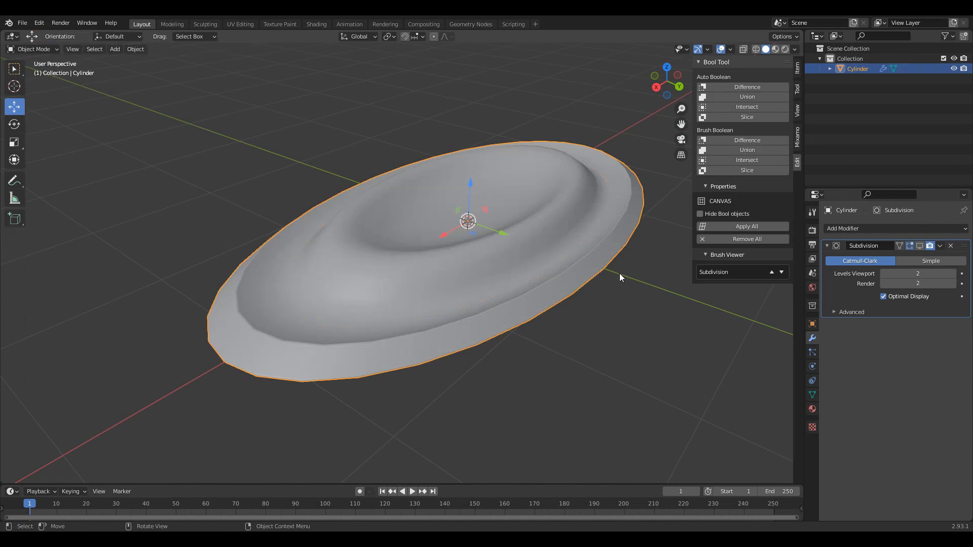
{"action": "middle_click_drag", "start_coordinate": [541, 261], "coordinate": [538, 324]}
{"action": "left_click", "coordinate": [919, 245]}
{"action": "key", "text": "alt+a"}
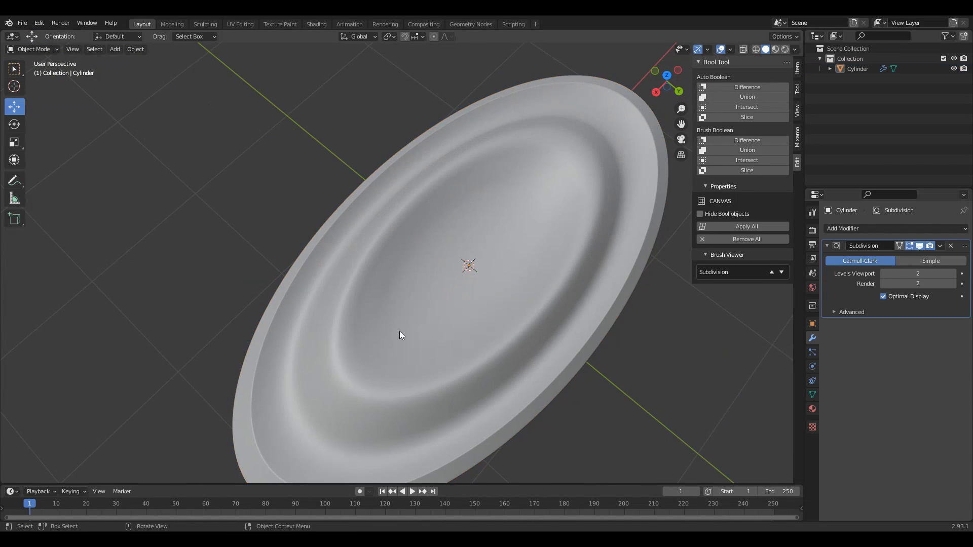
Step: Edit the form again and nudge the edge loop at the bottom of the groove slightly upward
{"action": "middle_click_drag", "start_coordinate": [399, 331], "coordinate": [447, 245]}
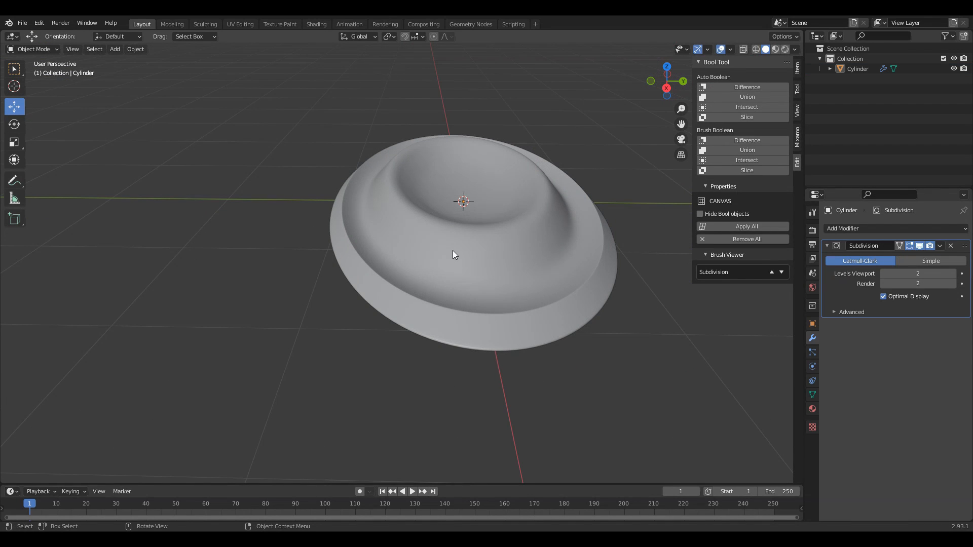
{"action": "middle_click_drag", "start_coordinate": [453, 254], "coordinate": [479, 284]}
{"action": "left_click", "coordinate": [446, 266]}
{"action": "key", "text": "Tab"}
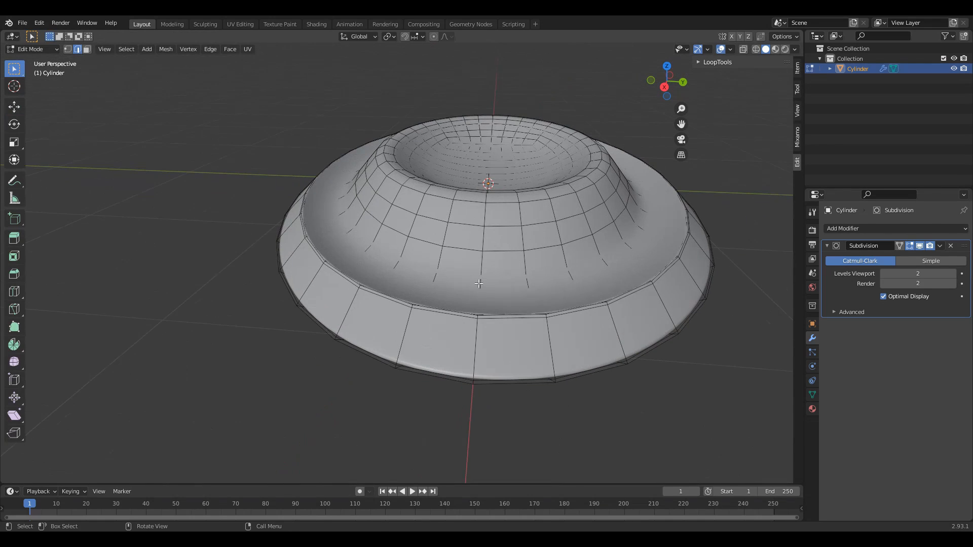
{"action": "left_click", "coordinate": [503, 296], "text": "alt"}
{"action": "left_click", "coordinate": [19, 109]}
{"action": "left_click_drag", "start_coordinate": [491, 138], "coordinate": [491, 132]}
Step: Raise the edge loop midway across the groove slightly along the Z axis
{"action": "left_click", "coordinate": [451, 305], "text": "alt"}
{"action": "middle_click_drag", "start_coordinate": [469, 196], "coordinate": [411, 177]}
{"action": "scroll", "coordinate": [412, 176], "scroll_direction": "up", "scroll_amount": 4}
{"action": "middle_click_drag", "start_coordinate": [365, 203], "coordinate": [534, 214], "text": "shift"}
{"action": "left_click", "coordinate": [507, 285], "text": "alt"}
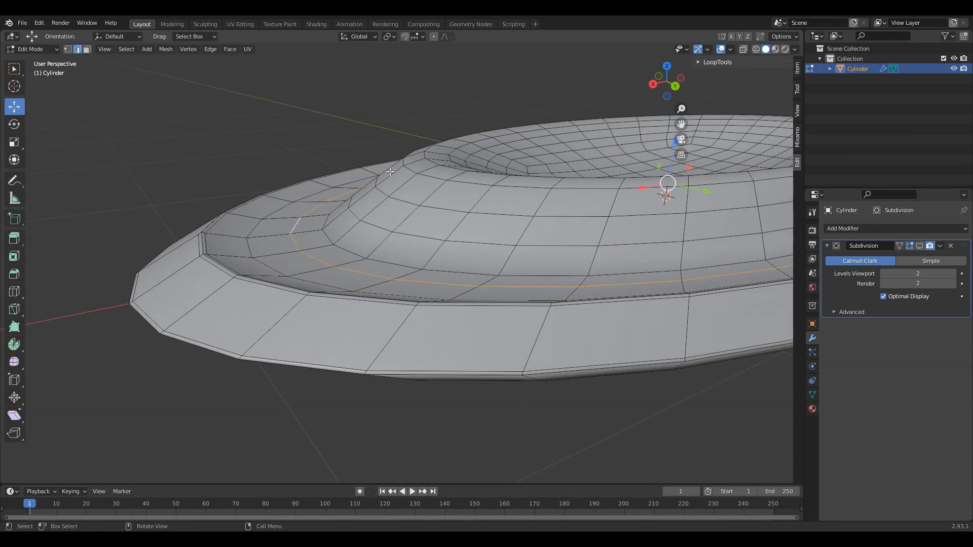
{"action": "middle_click_drag", "start_coordinate": [512, 254], "coordinate": [506, 263]}
{"action": "left_click_drag", "start_coordinate": [653, 154], "coordinate": [653, 150]}
Step: Dissolve the edge loop at the foot of the raised body
{"action": "key", "text": "Tab"}
{"action": "key", "text": "Tab"}
{"action": "mouse_move", "coordinate": [476, 225]}
{"action": "middle_mouse_down"}
{"action": "mouse_move", "coordinate": [471, 190]}
{"action": "mouse_move", "coordinate": [474, 207]}
{"action": "middle_mouse_up"}
{"action": "left_click", "coordinate": [507, 257], "text": "alt"}
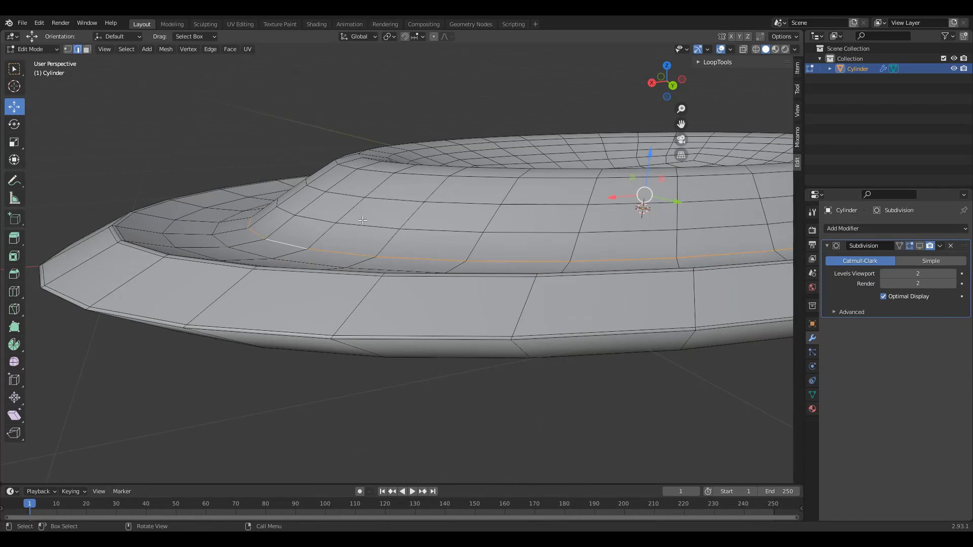
{"action": "key", "text": "ctrl+x"}
Step: Try a replacement loop cut around the raised body's lower slope, then undo it
{"action": "key", "text": "ctrl+r"}
{"action": "double_click", "coordinate": [537, 253]}
{"action": "middle_click_drag", "start_coordinate": [653, 294], "coordinate": [683, 315]}
{"action": "key", "text": "g"}
{"action": "key", "text": "g"}
{"action": "key", "text": "Escape"}
{"action": "key", "text": "ctrl+z"}
Step: Edge-slide the loop partway up the raised body's slope and check the smoothed surface in Object Mode
{"action": "middle_click_drag", "start_coordinate": [507, 273], "coordinate": [522, 283]}
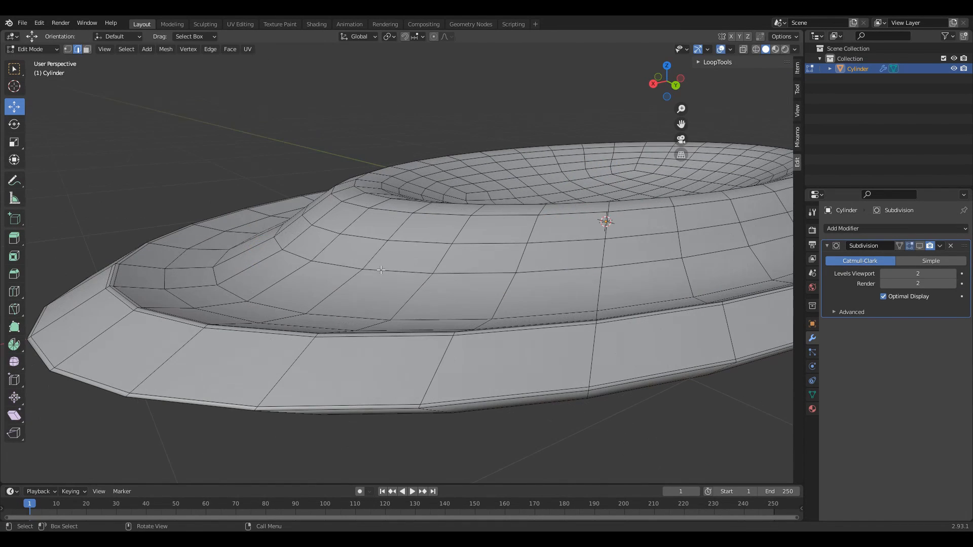
{"action": "left_click", "coordinate": [400, 272], "text": "alt"}
{"action": "key", "text": "g"}
{"action": "key", "text": "g"}
{"action": "left_click", "coordinate": [510, 232]}
{"action": "key", "text": "Tab"}
{"action": "scroll", "coordinate": [406, 245], "scroll_direction": "down", "scroll_amount": 3}
{"action": "middle_click_drag", "start_coordinate": [406, 245], "coordinate": [461, 250]}
{"action": "scroll", "coordinate": [420, 226], "scroll_direction": "up", "scroll_amount": 3}
{"action": "middle_click_drag", "start_coordinate": [420, 226], "coordinate": [555, 226]}
Step: Turn the subdivision's viewport preview on and its Edit Mode display off
{"action": "key", "text": "Tab"}
{"action": "left_click", "coordinate": [919, 247]}
{"action": "left_click", "coordinate": [920, 246]}
{"action": "left_click", "coordinate": [909, 247]}
Step: Edge-slide the loops around the raised body's slope to adjust their spacing, then return to Object Mode
{"action": "scroll", "coordinate": [486, 254], "scroll_direction": "up", "scroll_amount": 2}
{"action": "key", "text": "g"}
{"action": "key", "text": "g"}
{"action": "middle_click_drag", "start_coordinate": [486, 254], "coordinate": [514, 371]}
{"action": "left_click", "coordinate": [459, 207]}
{"action": "left_click", "coordinate": [440, 177], "text": "alt"}
{"action": "key", "text": "g"}
{"action": "key", "text": "g"}
{"action": "left_click", "coordinate": [429, 214]}
{"action": "left_click", "coordinate": [521, 280], "text": "alt"}
{"action": "key", "text": "g"}
{"action": "key", "text": "g"}
{"action": "left_click", "coordinate": [508, 273]}
{"action": "key", "text": "Tab"}
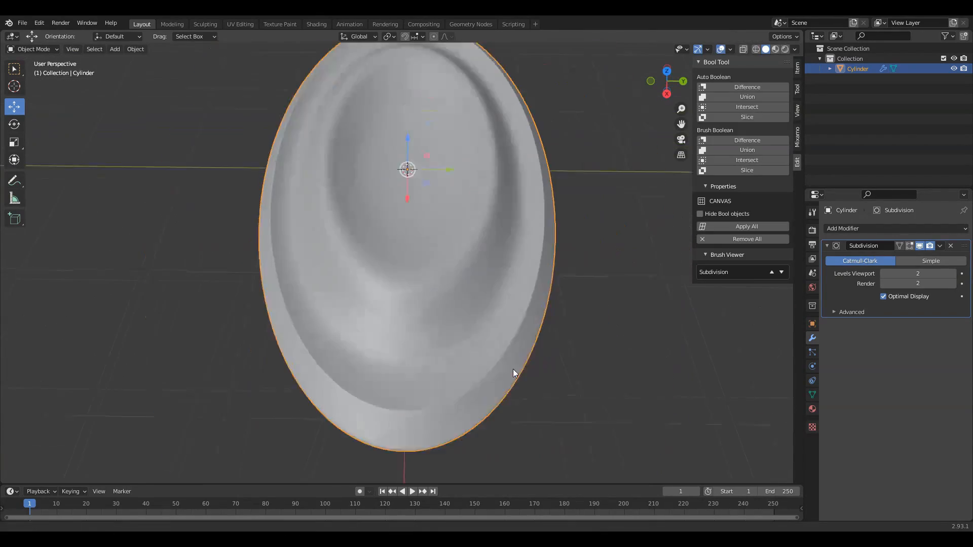
Step: Undo the last edit to the raised body's edge loops
{"action": "left_click", "coordinate": [538, 365]}
{"action": "scroll", "coordinate": [538, 365], "scroll_direction": "down", "scroll_amount": 2}
{"action": "key", "text": "Tab"}
{"action": "key", "text": "ctrl+z"}
{"action": "middle_click_drag", "start_coordinate": [500, 337], "coordinate": [489, 294]}
{"action": "scroll", "coordinate": [495, 256], "scroll_direction": "up", "scroll_amount": 3}
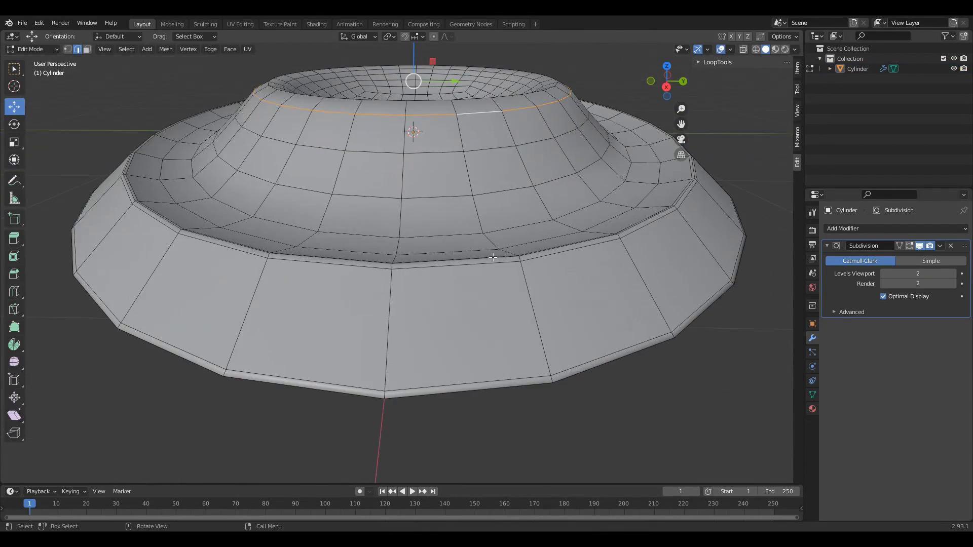
Step: Bevel the edge loop just outside the hollow's lip with one segment, about 0.03 m wide
{"action": "middle_click_drag", "start_coordinate": [495, 256], "coordinate": [489, 294]}
{"action": "key", "text": "3"}
{"action": "key", "text": "2"}
{"action": "left_click", "coordinate": [14, 238]}
{"action": "middle_click_drag", "start_coordinate": [388, 304], "coordinate": [451, 288]}
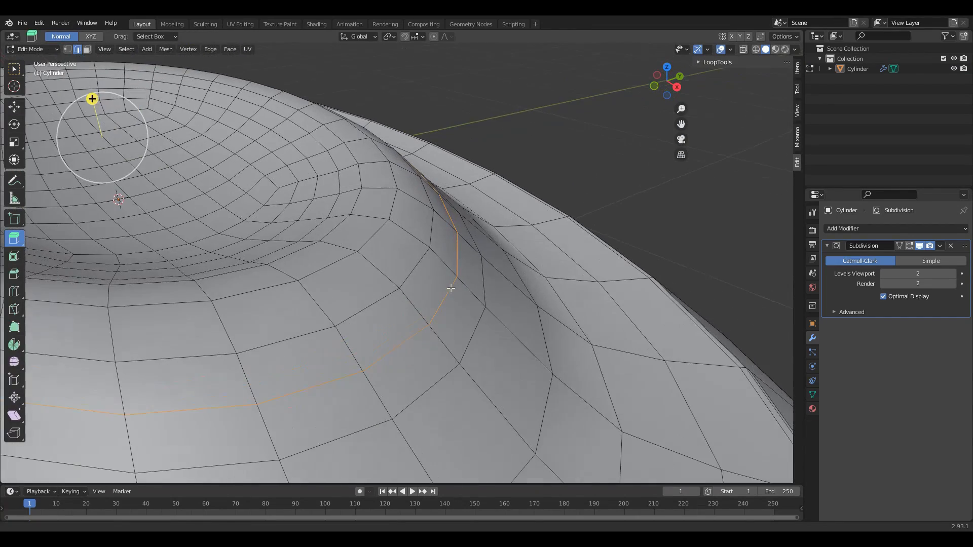
{"action": "middle_click_drag", "start_coordinate": [374, 280], "coordinate": [440, 225]}
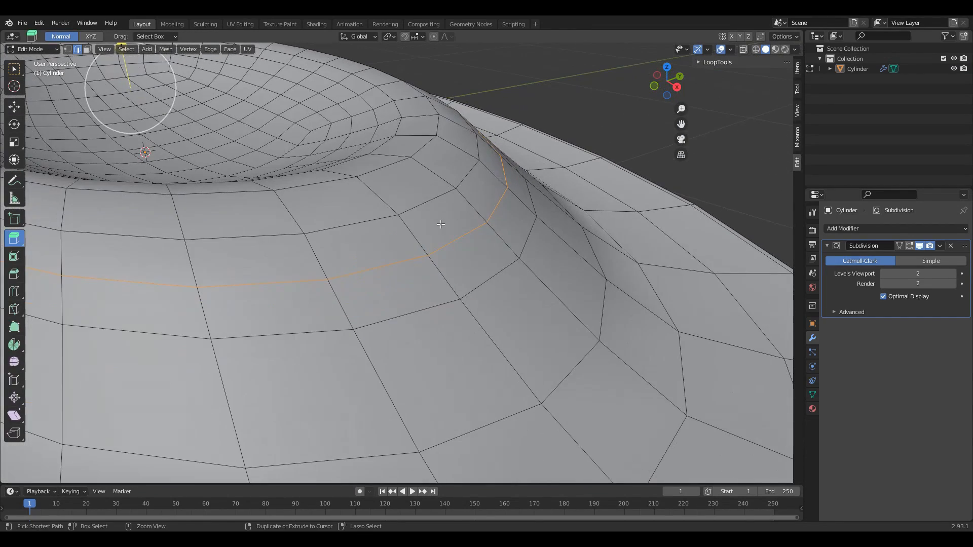
{"action": "key", "text": "ctrl+b"}
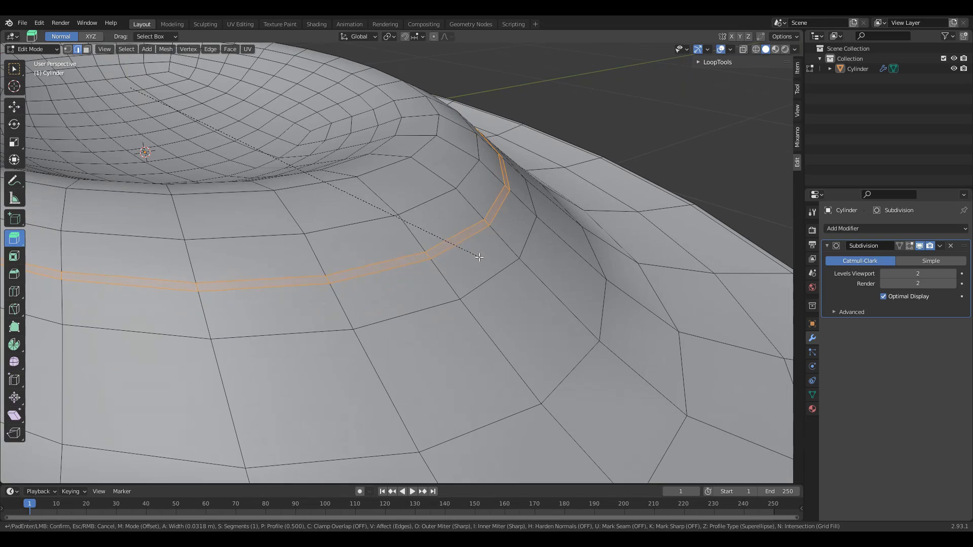
{"action": "left_click", "coordinate": [482, 259]}
Step: Extrude the narrow beveled face band -0.007 m along its normal to form a thin seam
{"action": "scroll", "coordinate": [484, 265], "scroll_direction": "down", "scroll_amount": 3}
{"action": "middle_click_drag", "start_coordinate": [479, 271], "coordinate": [423, 264]}
{"action": "key", "text": "3"}
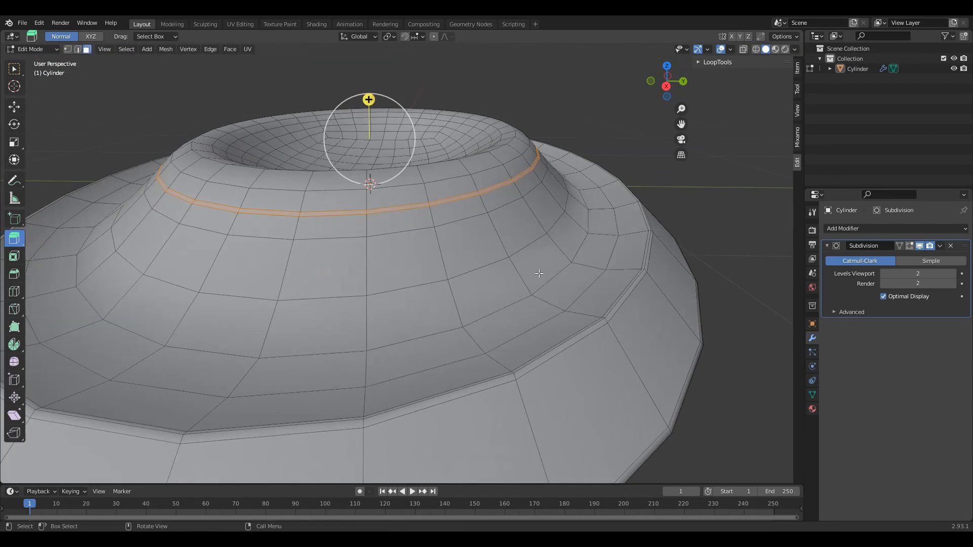
{"action": "scroll", "coordinate": [463, 246], "scroll_direction": "up", "scroll_amount": 4}
{"action": "middle_click_drag", "start_coordinate": [384, 237], "coordinate": [472, 380]}
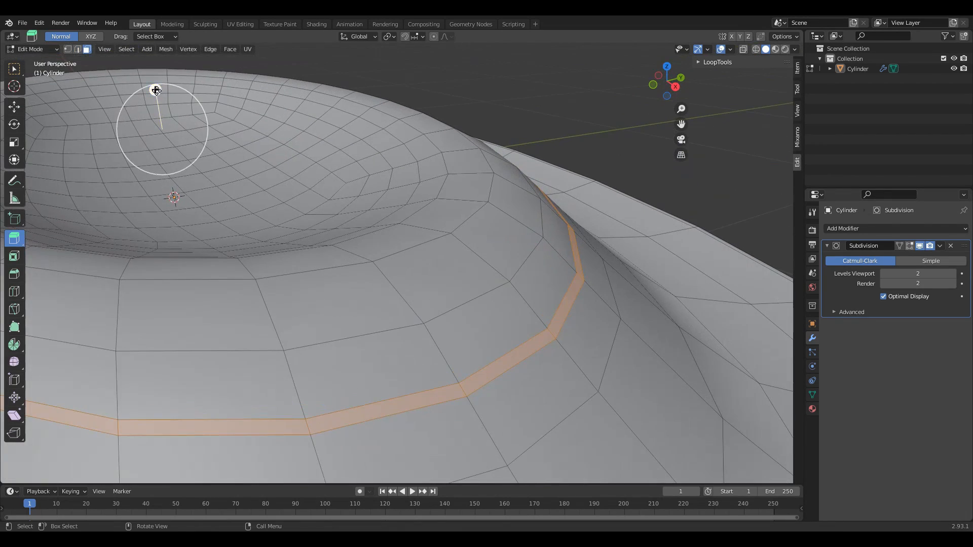
{"action": "left_click_drag", "start_coordinate": [156, 90], "coordinate": [160, 109]}
{"action": "middle_click_drag", "start_coordinate": [432, 256], "coordinate": [442, 209]}
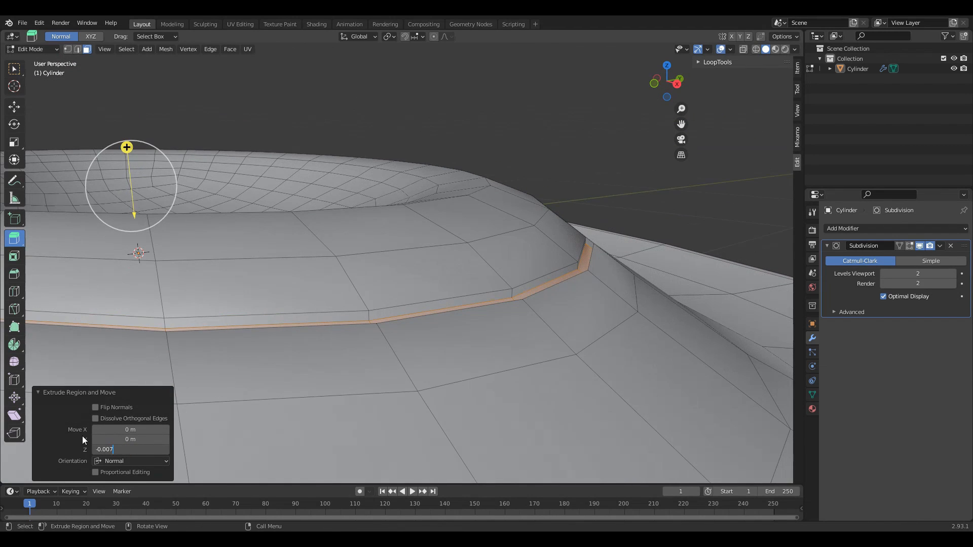
{"action": "middle_click_drag", "start_coordinate": [454, 258], "coordinate": [479, 283]}
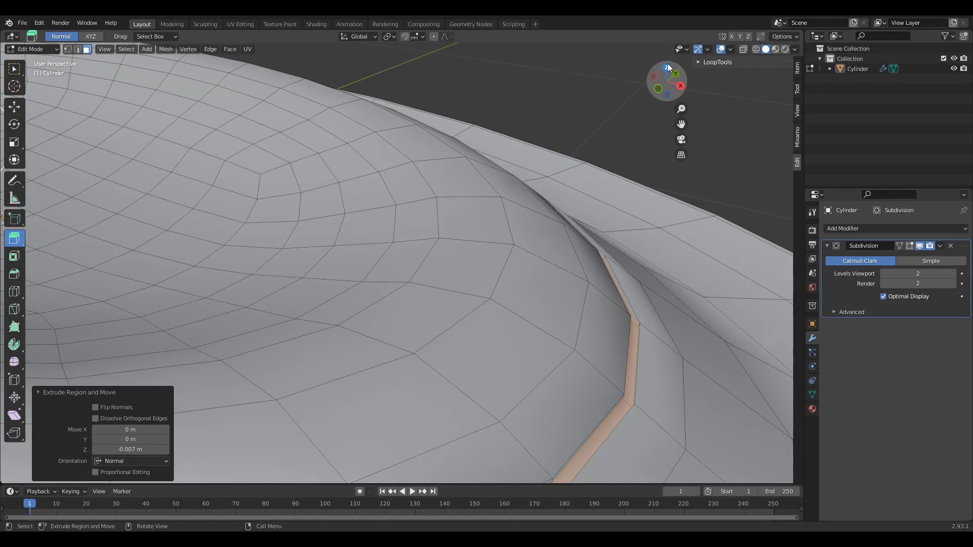
Step: Scale the extruded seam faces slightly inward from the top view
{"action": "left_click", "coordinate": [668, 66]}
{"action": "scroll", "coordinate": [659, 263], "scroll_direction": "up", "scroll_amount": 2}
{"action": "key", "text": "s"}
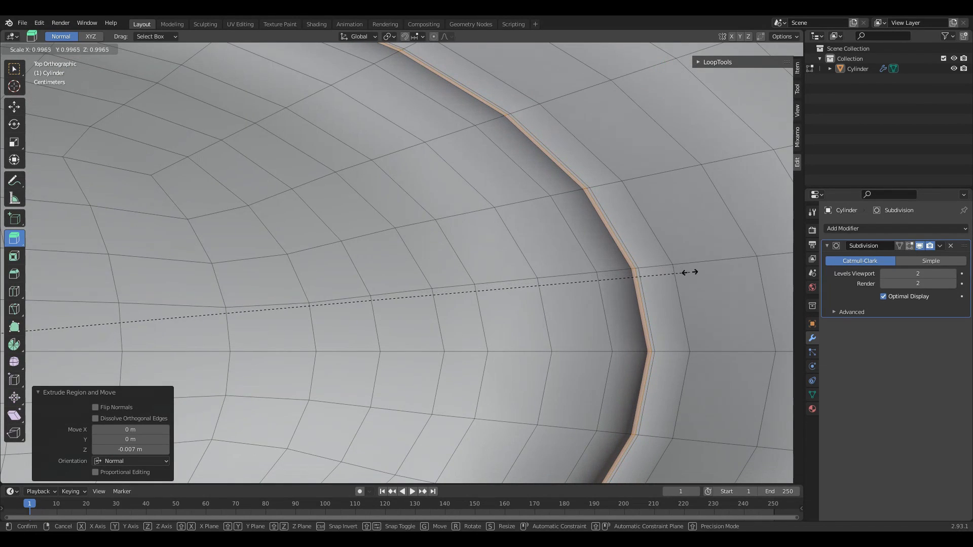
{"action": "left_click", "coordinate": [684, 275]}
Step: Examine the smoothed seam around the hollow and the overall form from several angles in Object Mode
{"action": "key", "text": "Tab"}
{"action": "middle_click_drag", "start_coordinate": [654, 303], "coordinate": [508, 293]}
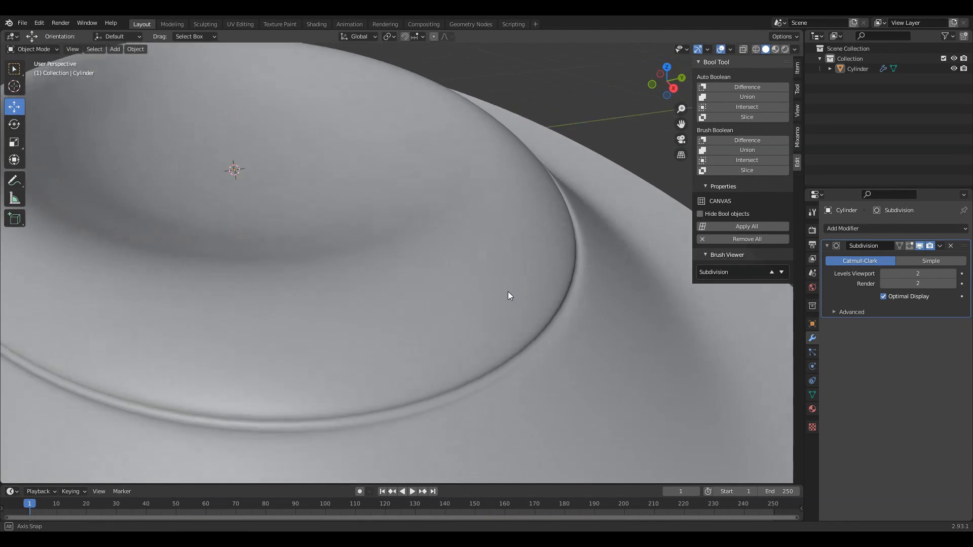
{"action": "key", "text": "Tab"}
{"action": "mouse_move", "coordinate": [520, 326]}
{"action": "middle_mouse_down"}
{"action": "mouse_move", "coordinate": [528, 294]}
{"action": "mouse_move", "coordinate": [526, 316]}
{"action": "middle_mouse_up"}
{"action": "key", "text": "Tab"}
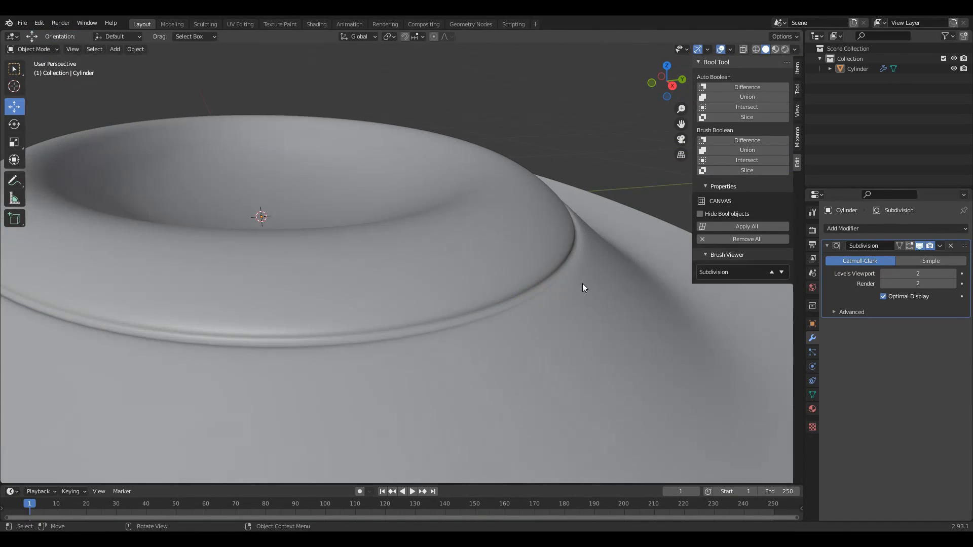
{"action": "scroll", "coordinate": [582, 284], "scroll_direction": "down", "scroll_amount": 2}
{"action": "scroll", "coordinate": [629, 204], "scroll_direction": "down", "scroll_amount": 3}
{"action": "middle_click_drag", "start_coordinate": [628, 205], "coordinate": [491, 283]}
{"action": "scroll", "coordinate": [501, 281], "scroll_direction": "up", "scroll_amount": 2}
{"action": "left_click", "coordinate": [463, 323]}
{"action": "scroll", "coordinate": [499, 302], "scroll_direction": "up", "scroll_amount": 1}
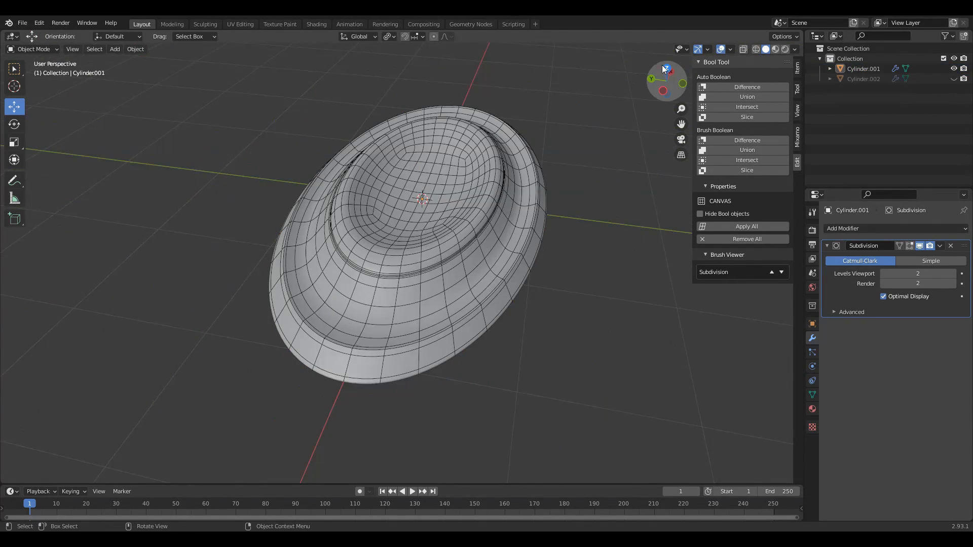
Step: Rotate the elliptical form -90° about the Z axis in the top view
{"action": "left_click", "coordinate": [662, 65]}
{"action": "scroll", "coordinate": [535, 255], "scroll_direction": "up", "scroll_amount": 1}
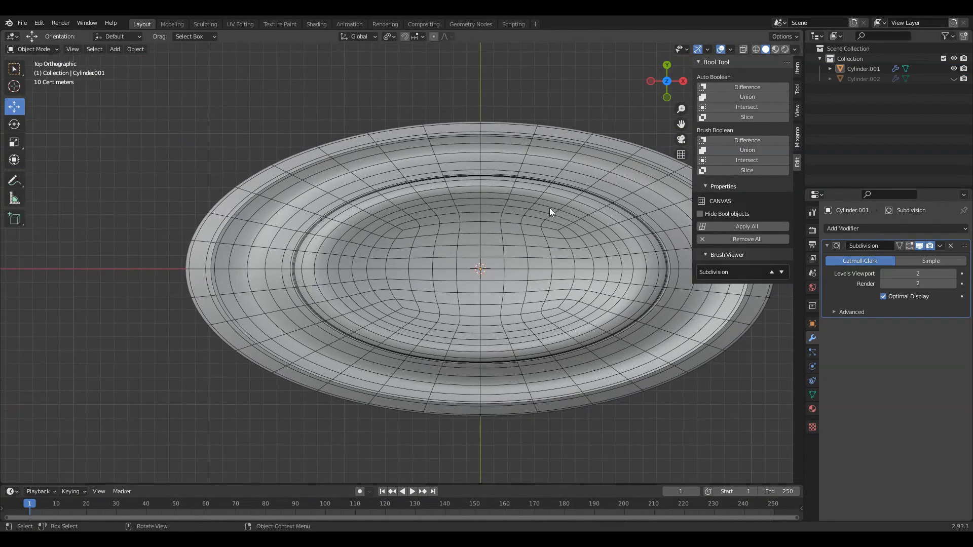
{"action": "scroll", "coordinate": [577, 260], "scroll_direction": "down", "scroll_amount": 3}
{"action": "left_click", "coordinate": [557, 299]}
{"action": "key", "text": "r"}
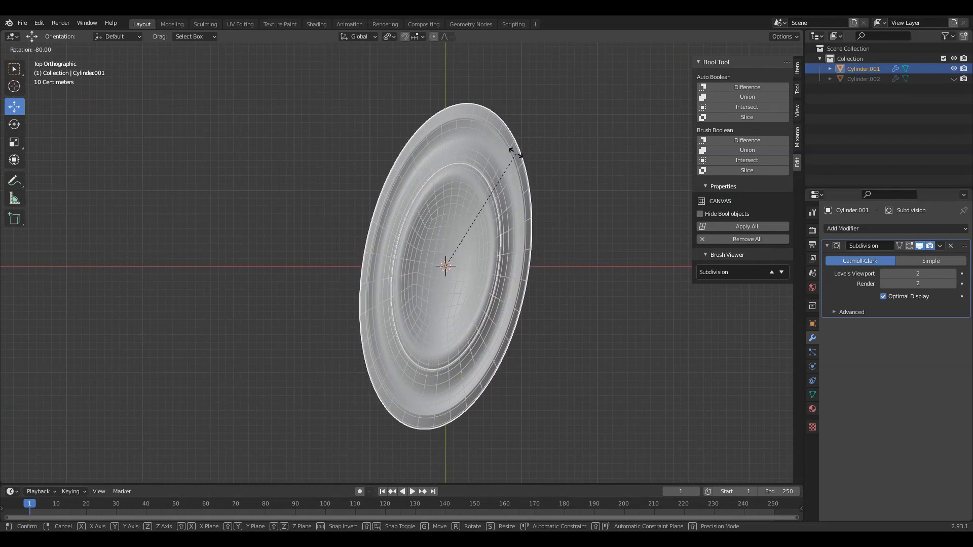
{"action": "left_click", "coordinate": [490, 138]}
Step: Apply the level 2 Subdivision modifier to the elliptical form
{"action": "middle_click_drag", "start_coordinate": [525, 246], "coordinate": [499, 137], "text": "shift"}
{"action": "key", "text": "shift+a"}
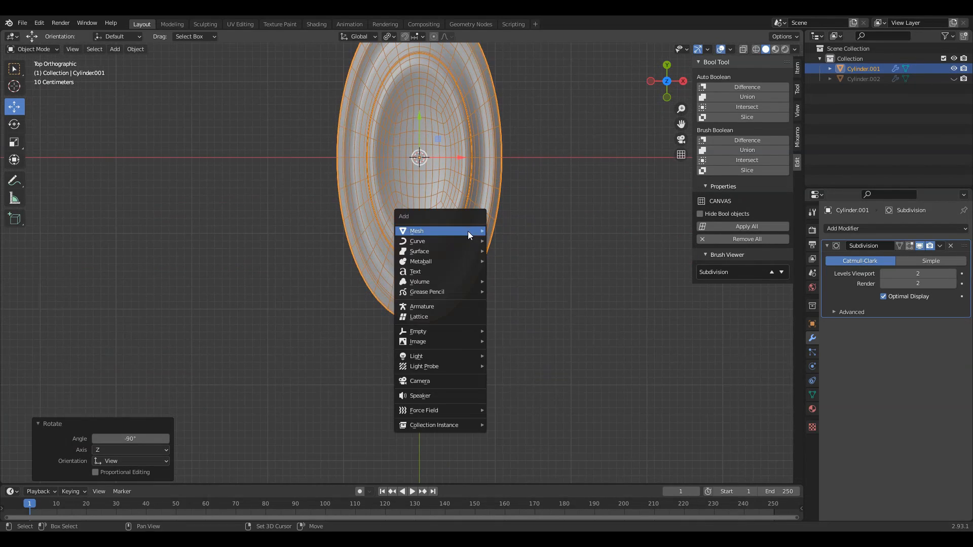
{"action": "middle_click_drag", "start_coordinate": [591, 293], "coordinate": [586, 247], "text": "ctrl"}
{"action": "scroll", "coordinate": [586, 251], "scroll_direction": "up", "scroll_amount": 1}
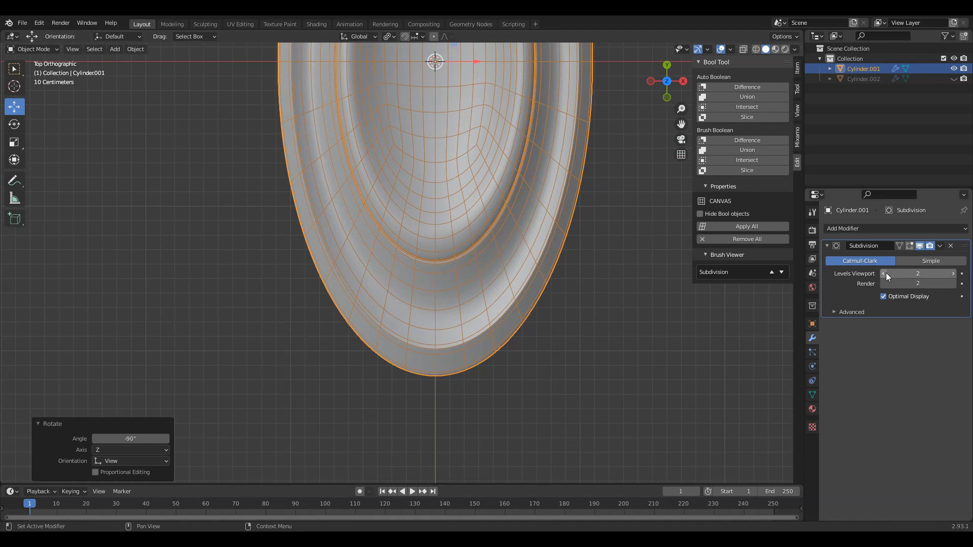
{"action": "left_click", "coordinate": [941, 246]}
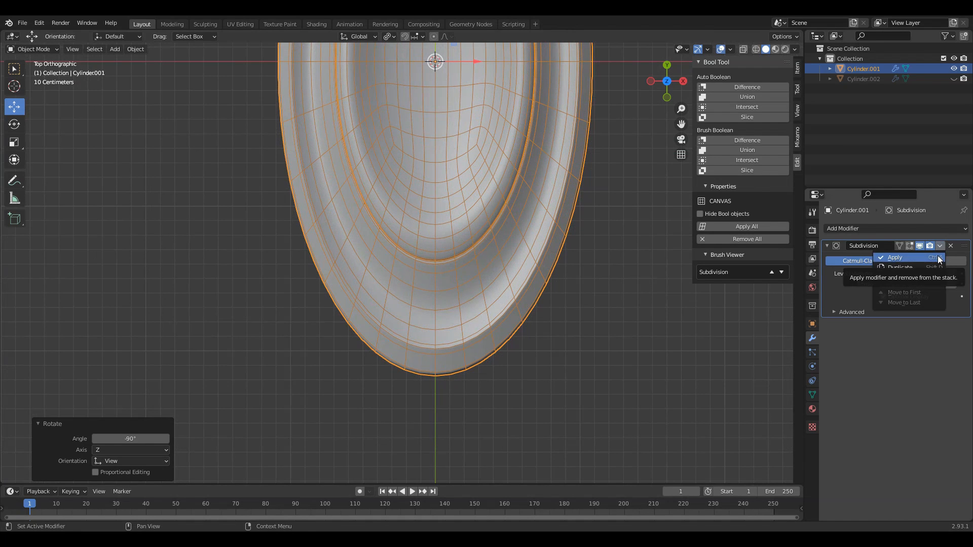
{"action": "left_click", "coordinate": [939, 257]}
Step: Add a mesh cylinder with 8 vertices
{"action": "scroll", "coordinate": [486, 309], "scroll_direction": "up", "scroll_amount": 2}
{"action": "key", "text": "shift+a"}
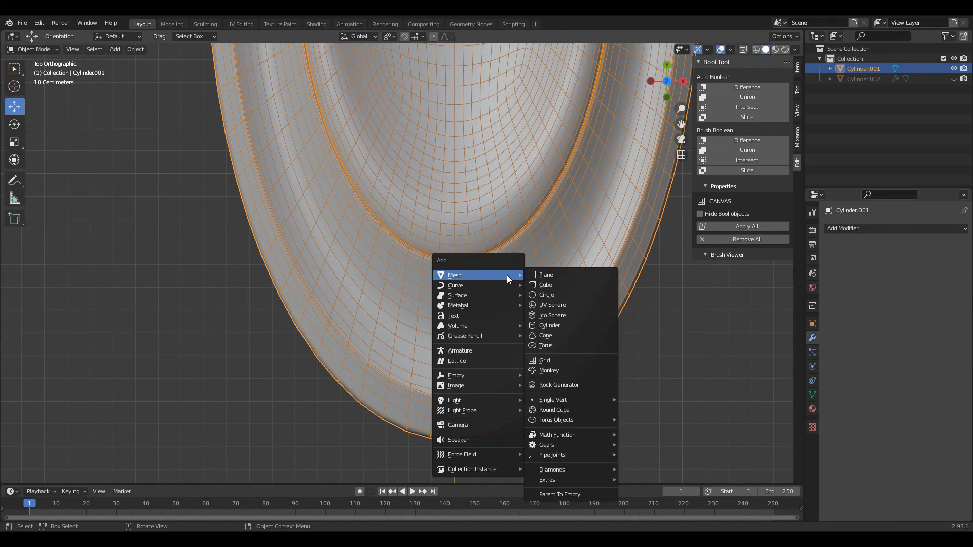
{"action": "left_click", "coordinate": [554, 325]}
{"action": "scroll", "coordinate": [544, 298], "scroll_direction": "down", "scroll_amount": 3}
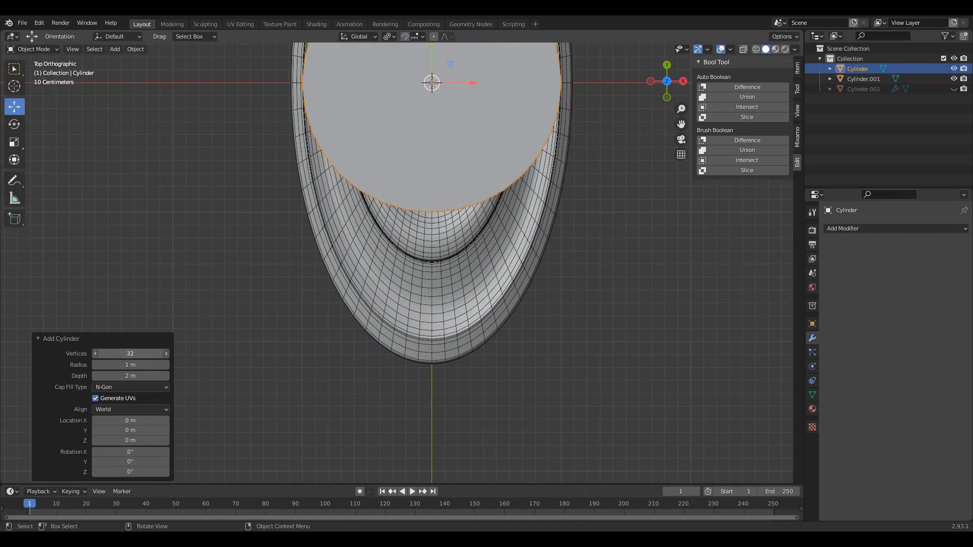
{"action": "left_click", "coordinate": [100, 354]}
{"action": "type", "text": "8"}
{"action": "key", "text": "Return"}
Step: Scale the new cylinder to 0.4 and move it -1.3 m along Y
{"action": "scroll", "coordinate": [401, 253], "scroll_direction": "down", "scroll_amount": 2}
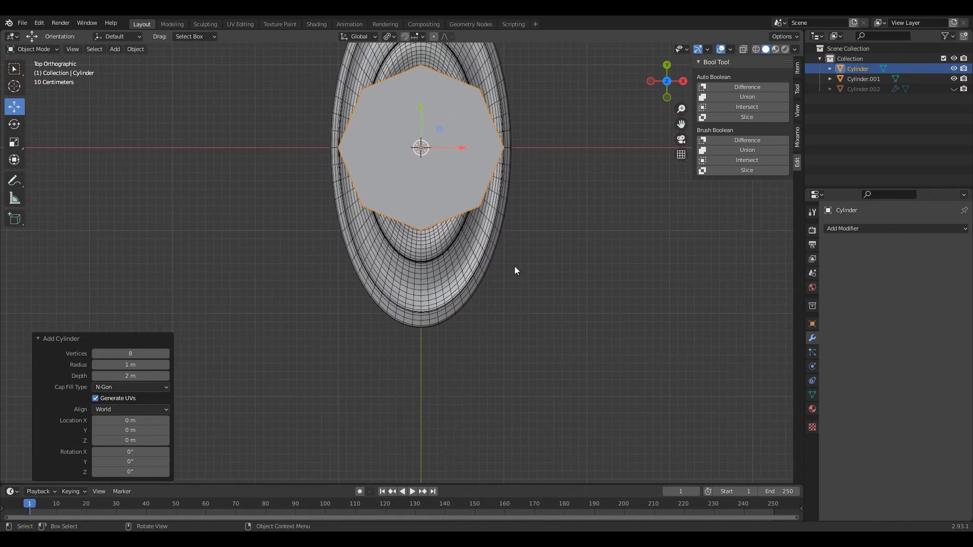
{"action": "key", "text": "s"}
{"action": "left_click", "coordinate": [442, 215]}
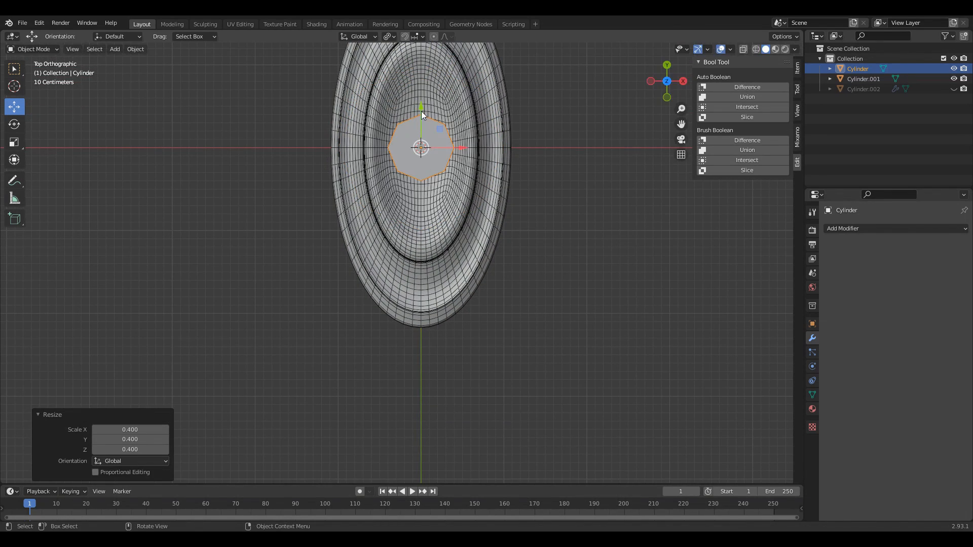
{"action": "left_click_drag", "start_coordinate": [422, 111], "coordinate": [421, 218]}
Step: Scale the eight-sided cylinder down by a factor of 0.5
{"action": "scroll", "coordinate": [540, 200], "scroll_direction": "up", "scroll_amount": 6}
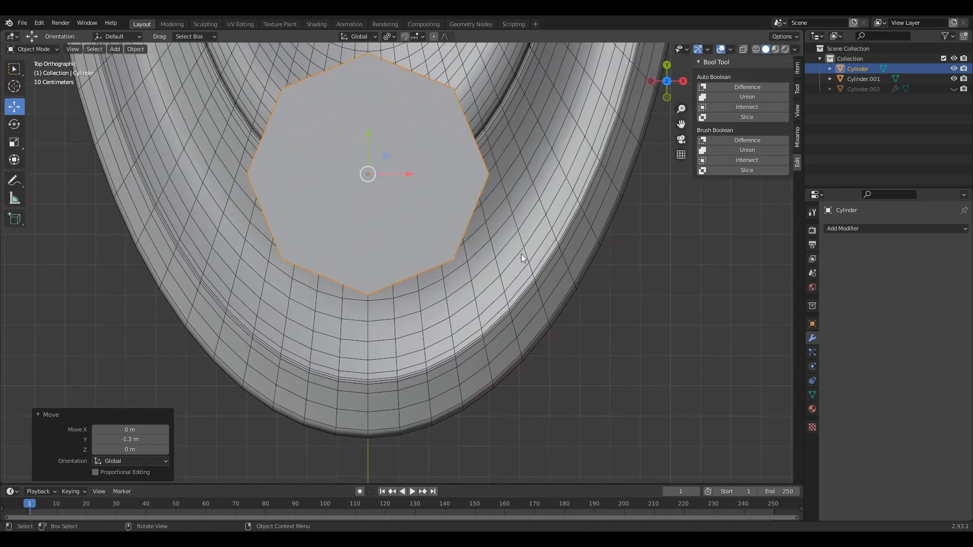
{"action": "key", "text": "s"}
{"action": "left_click", "coordinate": [450, 214]}
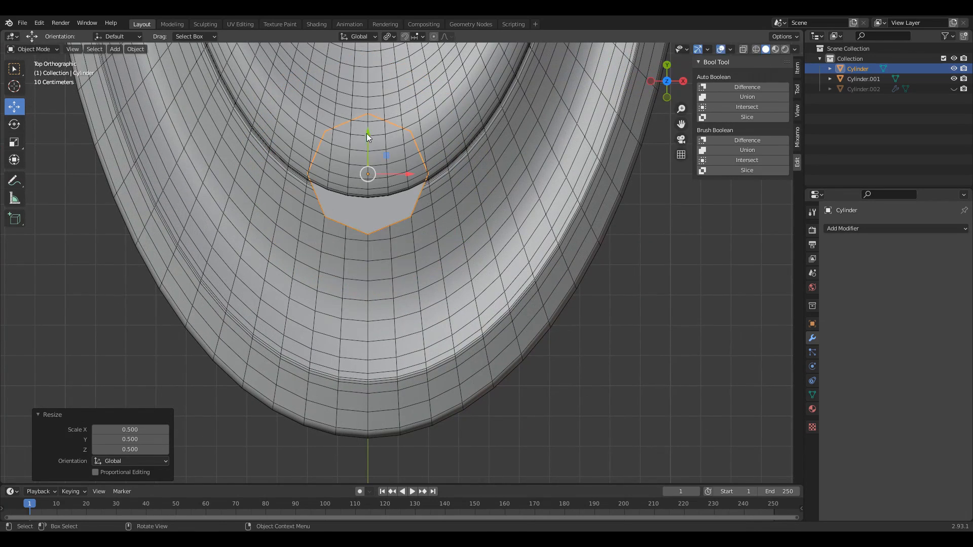
Step: Move the cylinder further along negative Y onto the slope below the seam and scale it by 0.6
{"action": "left_click_drag", "start_coordinate": [366, 132], "coordinate": [367, 224]}
{"action": "key", "text": "s"}
{"action": "left_click", "coordinate": [449, 274]}
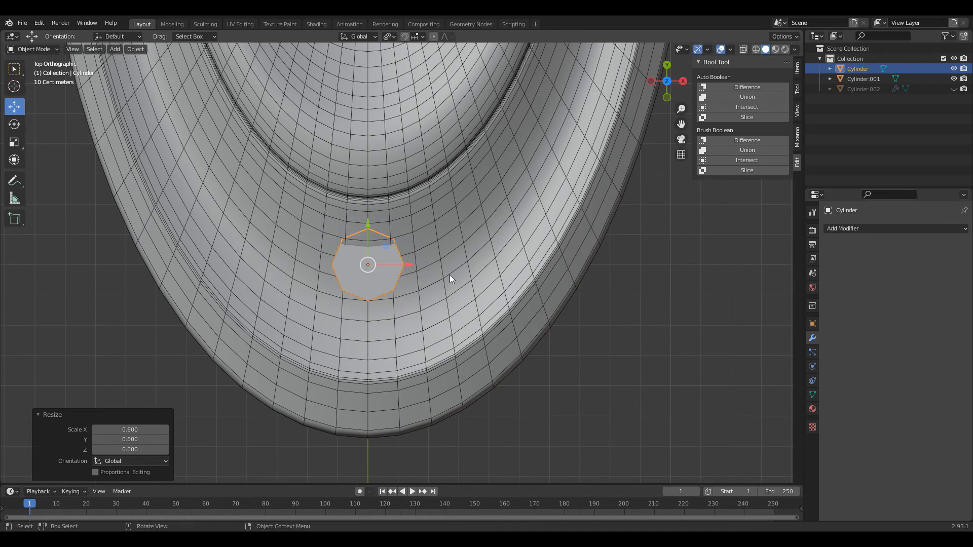
Step: Move the eight-sided cylinder about -0.05 m along Y down the slope and scale it by 0.8
{"action": "middle_click_drag", "start_coordinate": [449, 275], "coordinate": [505, 257], "text": "shift"}
{"action": "scroll", "coordinate": [505, 257], "scroll_direction": "up", "scroll_amount": 1}
{"action": "left_click_drag", "start_coordinate": [432, 204], "coordinate": [446, 338]}
{"action": "key", "text": "s"}
{"action": "left_click", "coordinate": [488, 309]}
{"action": "scroll", "coordinate": [443, 320], "scroll_direction": "up", "scroll_amount": 1}
{"action": "key", "text": "s"}
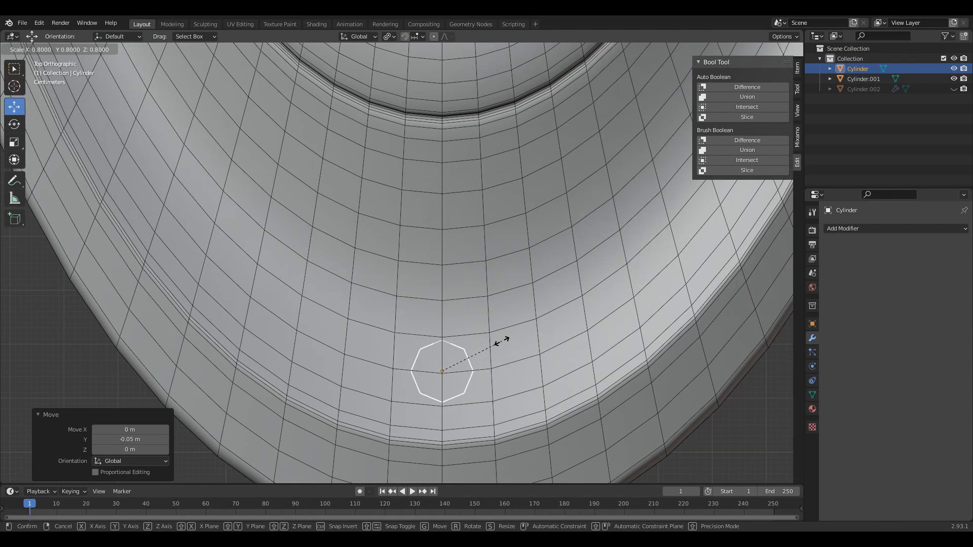
{"action": "left_click", "coordinate": [501, 340]}
Step: Nudge the cylinder about -0.0035 m along Y onto the mesh line and scale it by 0.9
{"action": "scroll", "coordinate": [479, 345], "scroll_direction": "up", "scroll_amount": 1}
{"action": "left_click_drag", "start_coordinate": [452, 301], "coordinate": [452, 298]}
{"action": "key", "text": "s"}
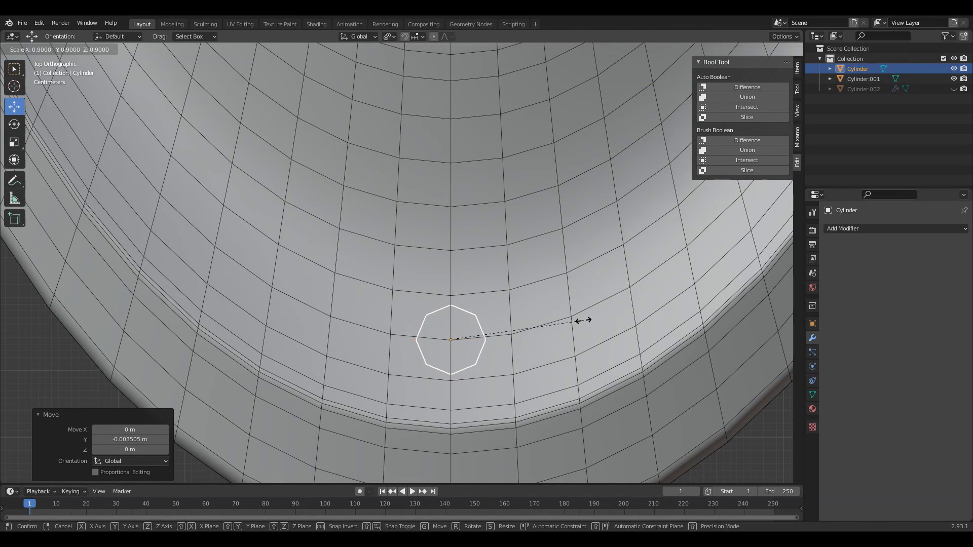
{"action": "key", "text": "Return"}
Step: Stretch the cylinder along Z by about 4.4 so it passes through the elliptical body
{"action": "middle_click_drag", "start_coordinate": [457, 223], "coordinate": [476, 296]}
{"action": "key", "text": "s"}
{"action": "key", "text": "z"}
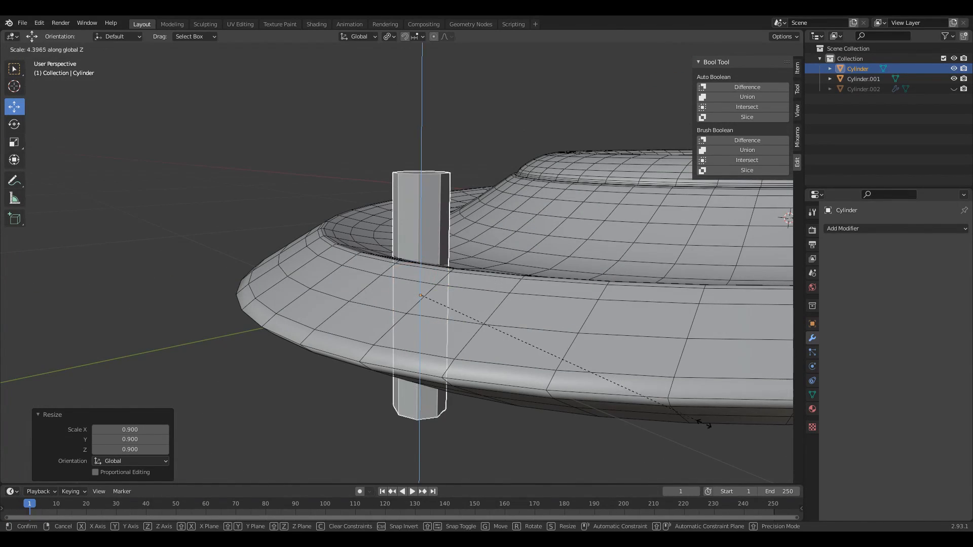
{"action": "left_click", "coordinate": [707, 423]}
{"action": "middle_click_drag", "start_coordinate": [440, 198], "coordinate": [451, 244]}
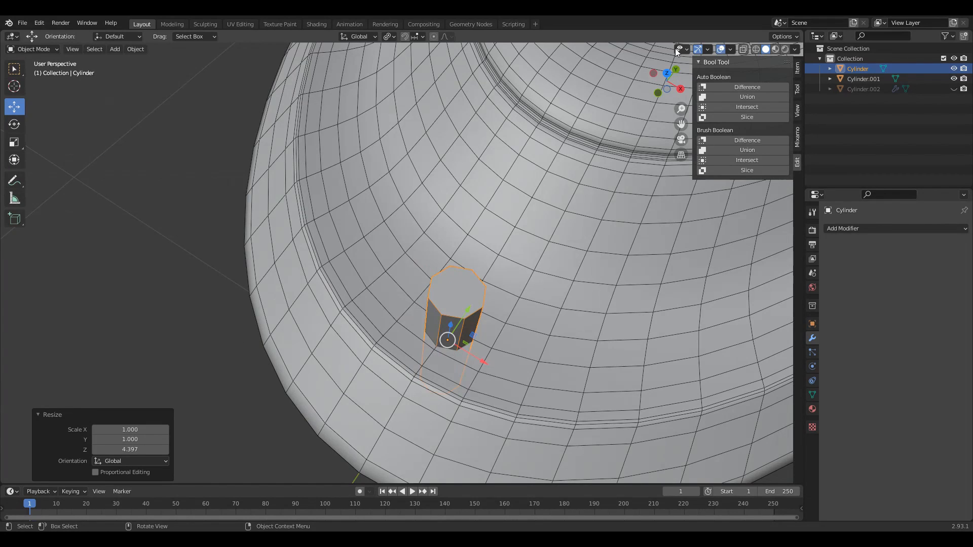
Step: In top view, duplicate the cylinder with an offset of -0.18 m in X and 0.1 m in Y, and turn on X-ray
{"action": "left_click", "coordinate": [667, 73]}
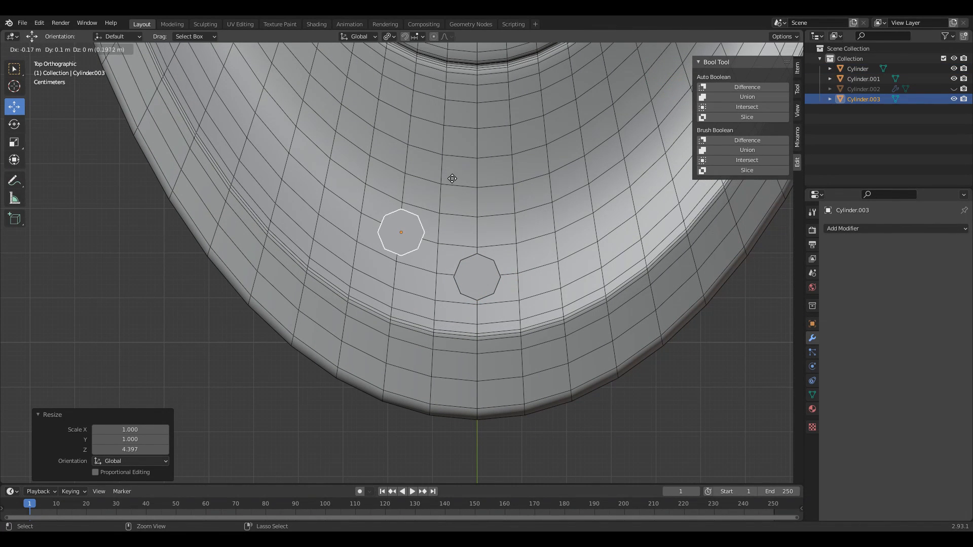
{"action": "left_click", "coordinate": [449, 177]}
{"action": "left_click", "coordinate": [743, 49]}
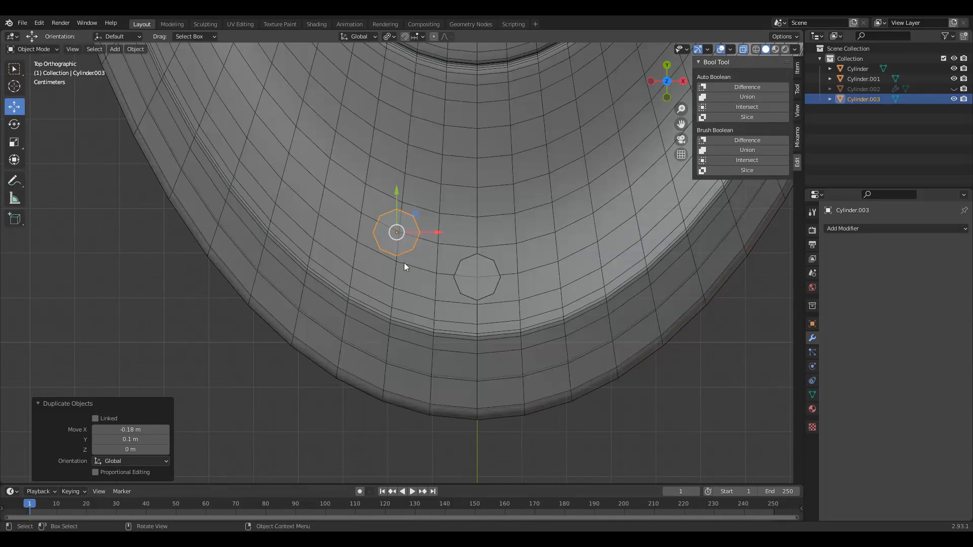
Step: Centre the copied cylinder on the nearby crossing of mesh edges and rotate it 5.4° about Z
{"action": "scroll", "coordinate": [408, 229], "scroll_direction": "up", "scroll_amount": 5}
{"action": "key", "text": "g"}
{"action": "left_click", "coordinate": [419, 247]}
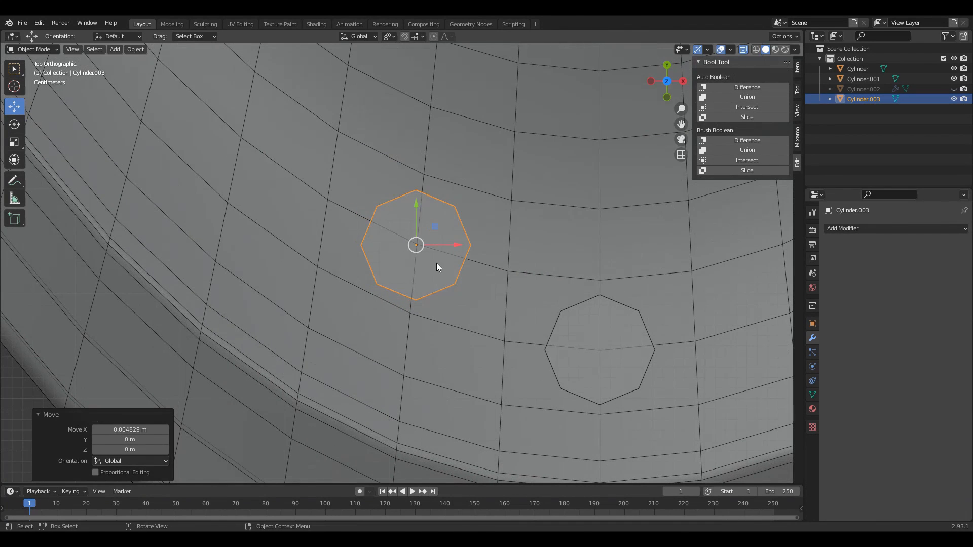
{"action": "key", "text": "g"}
{"action": "left_click", "coordinate": [419, 241]}
{"action": "scroll", "coordinate": [550, 213], "scroll_direction": "up", "scroll_amount": 1}
{"action": "key", "text": "r"}
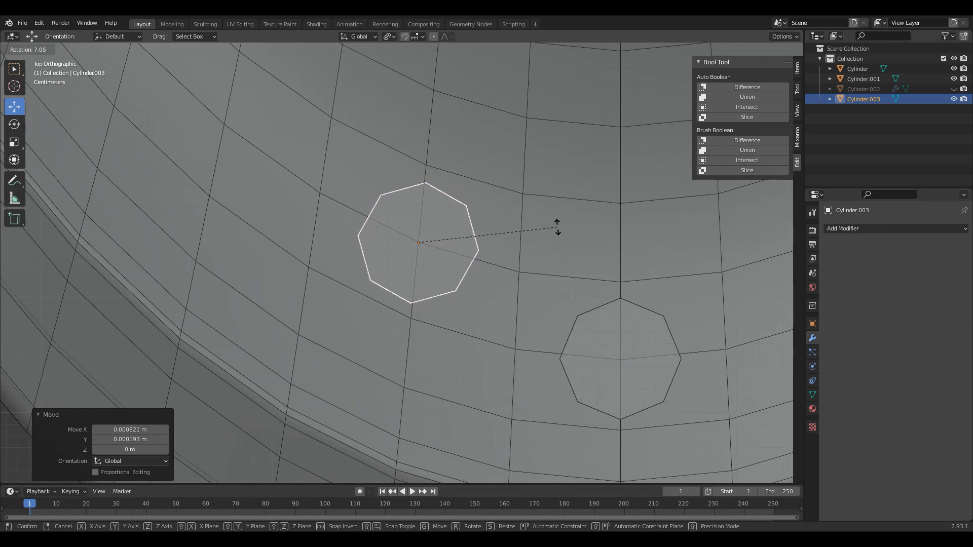
{"action": "left_click", "coordinate": [431, 194]}
Step: Turn off X-ray, duplicate the rotated cylinder and move the new copy 0.35 m along X to the opposite side
{"action": "scroll", "coordinate": [517, 298], "scroll_direction": "down", "scroll_amount": 6}
{"action": "middle_click_drag", "start_coordinate": [542, 298], "coordinate": [547, 387], "text": "shift"}
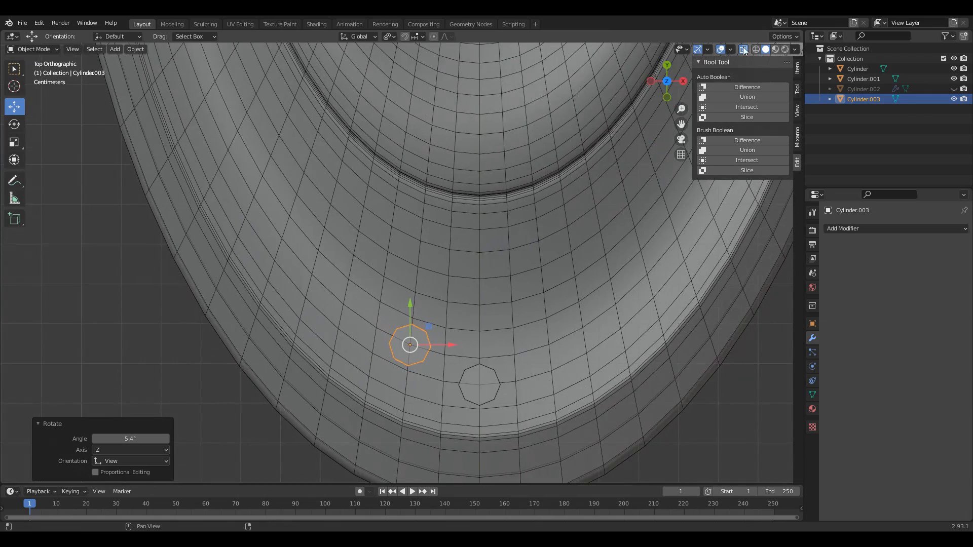
{"action": "left_click", "coordinate": [744, 49]}
{"action": "middle_click_drag", "start_coordinate": [471, 386], "coordinate": [495, 212]}
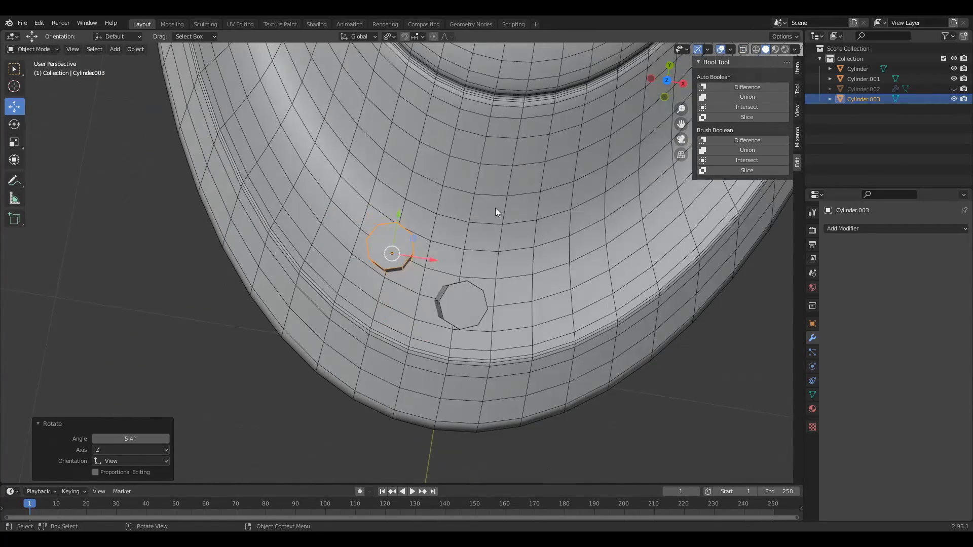
{"action": "left_click", "coordinate": [668, 81]}
{"action": "key", "text": "shift+d"}
{"action": "key", "text": "x"}
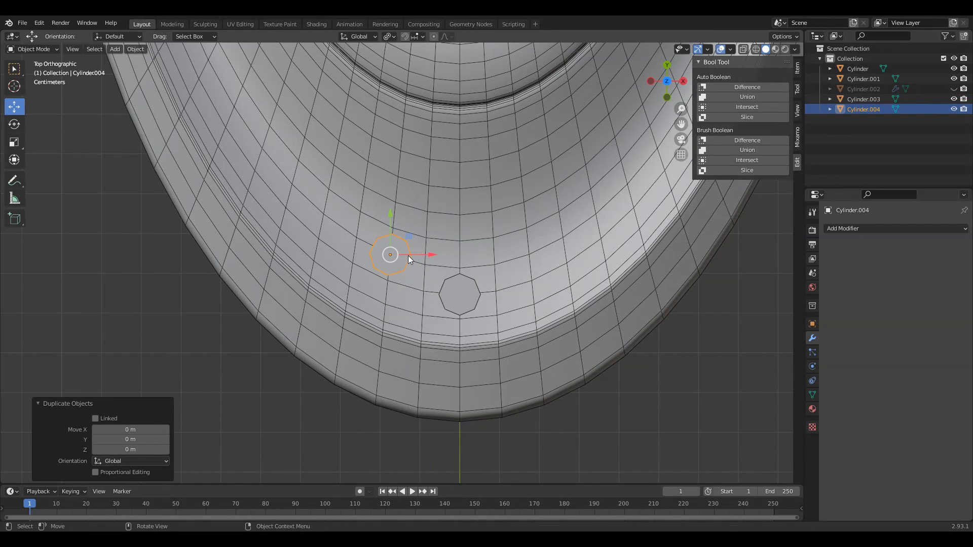
{"action": "left_click", "coordinate": [552, 264]}
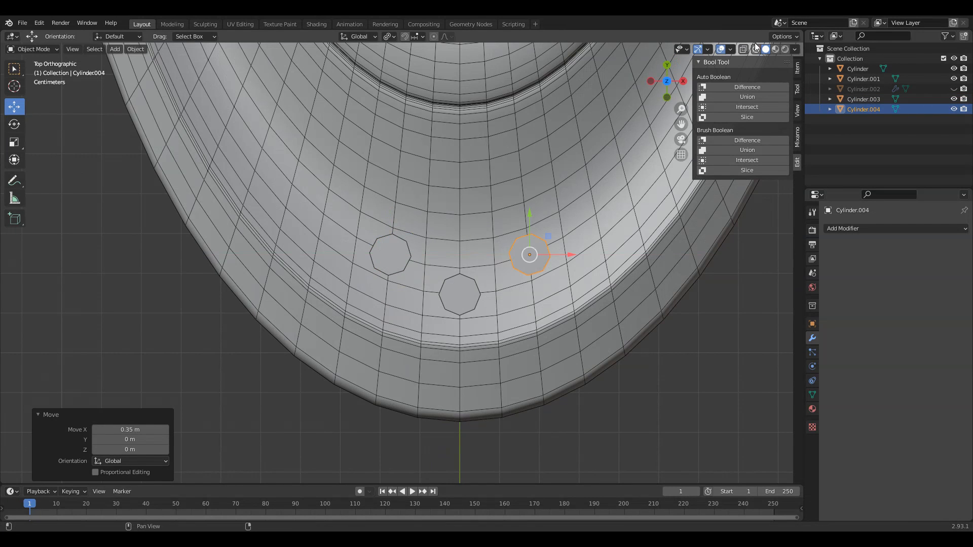
Step: With X-ray on, align the second copy's centre to the mesh edge crossing and rotate it -11.1° about Z
{"action": "scroll", "coordinate": [630, 174], "scroll_direction": "up", "scroll_amount": 10}
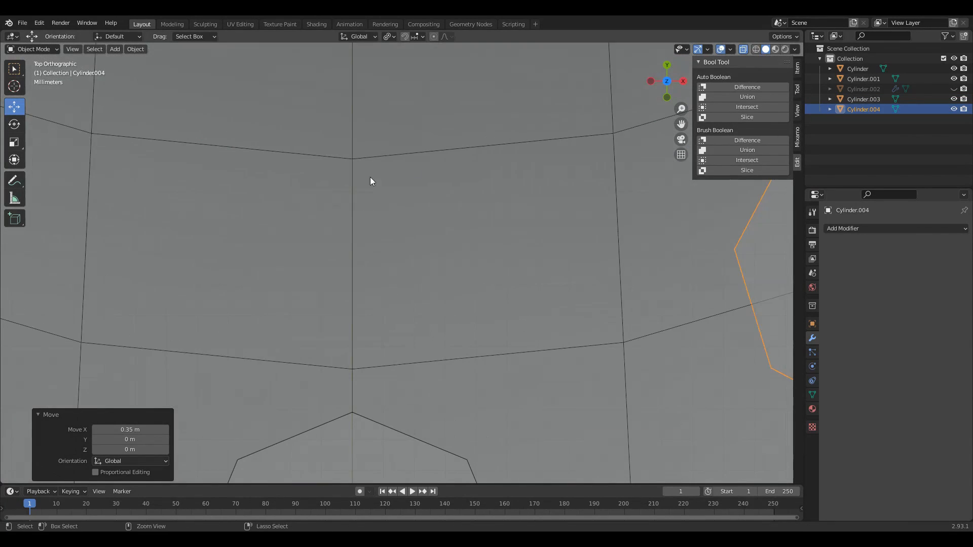
{"action": "scroll", "coordinate": [534, 260], "scroll_direction": "down", "scroll_amount": 6}
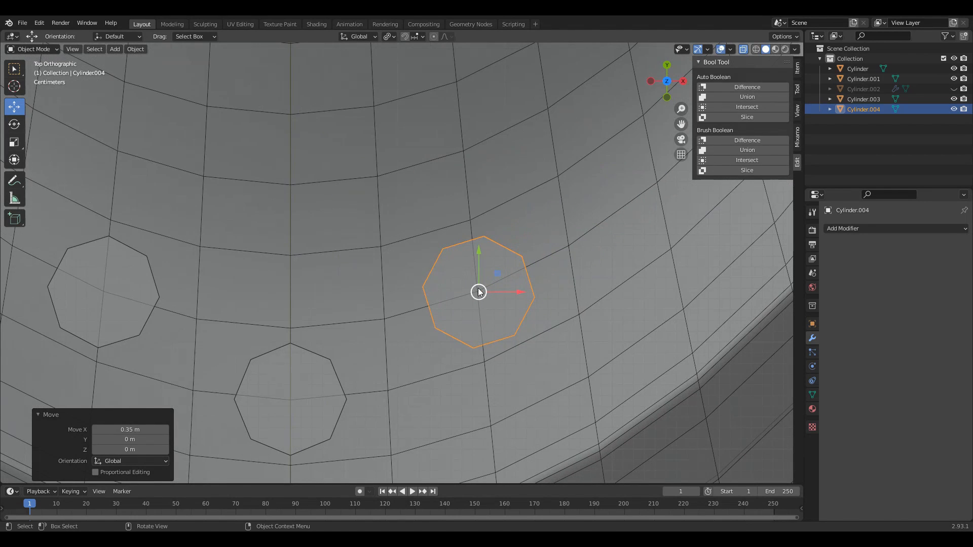
{"action": "key", "text": "g"}
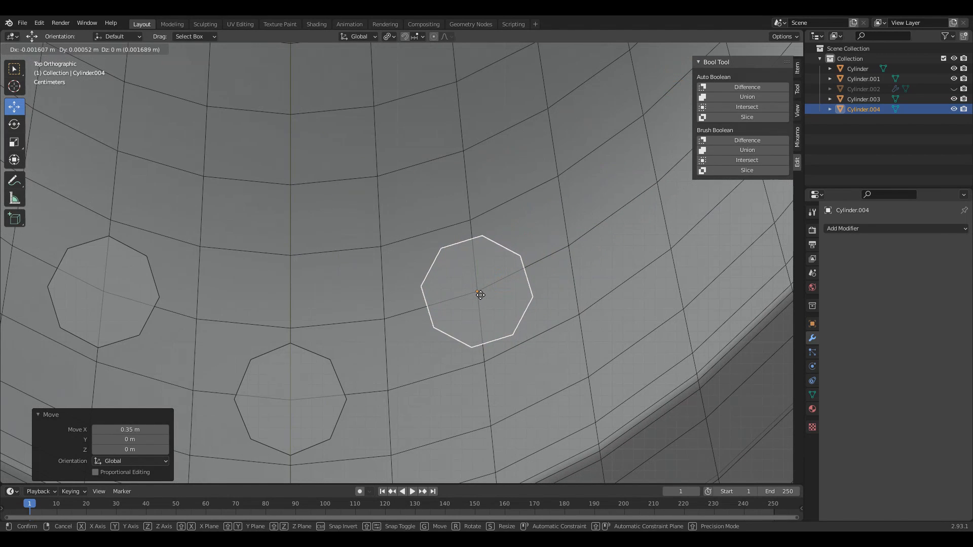
{"action": "left_click", "coordinate": [480, 295]}
{"action": "key", "text": "r"}
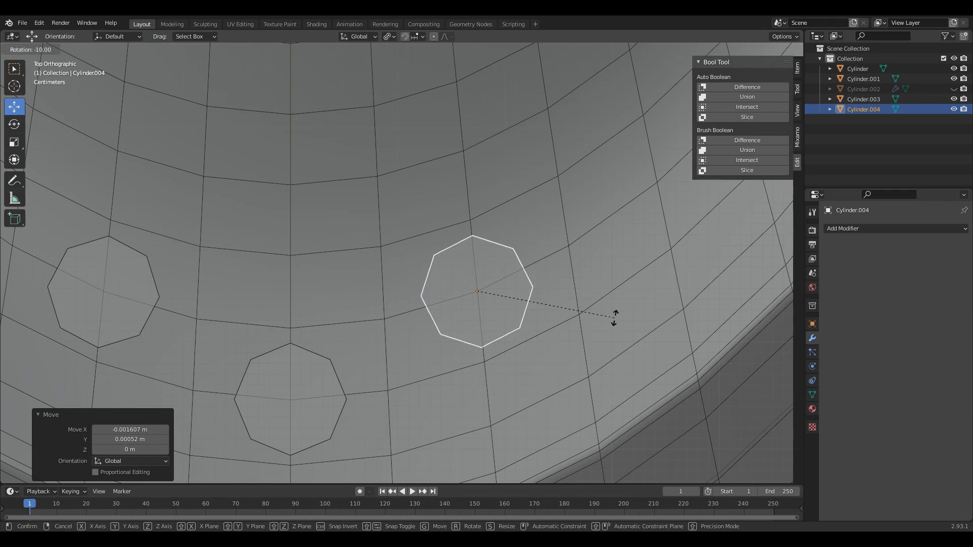
{"action": "left_click", "coordinate": [621, 264]}
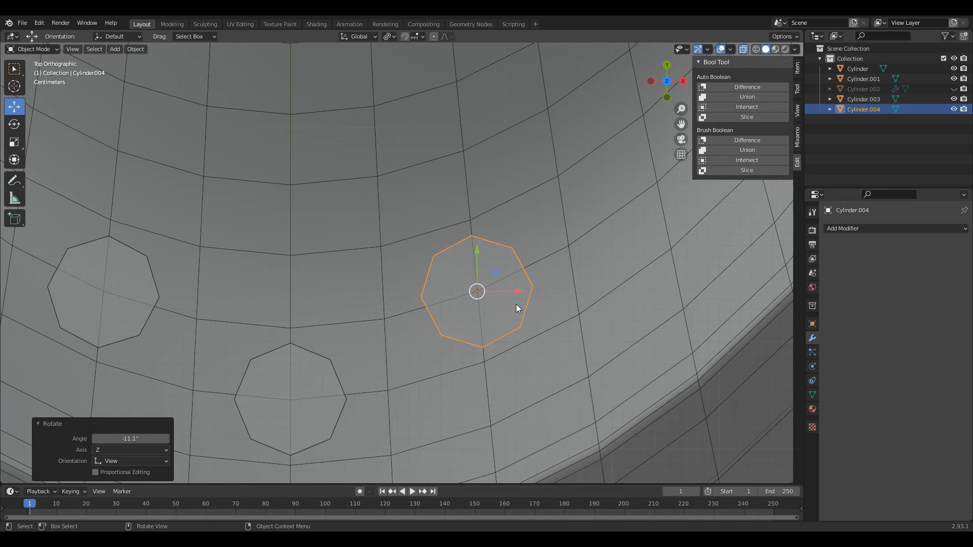
{"action": "left_click_drag", "start_coordinate": [476, 292], "coordinate": [478, 290]}
{"action": "left_click", "coordinate": [477, 289]}
{"action": "left_click", "coordinate": [478, 290]}
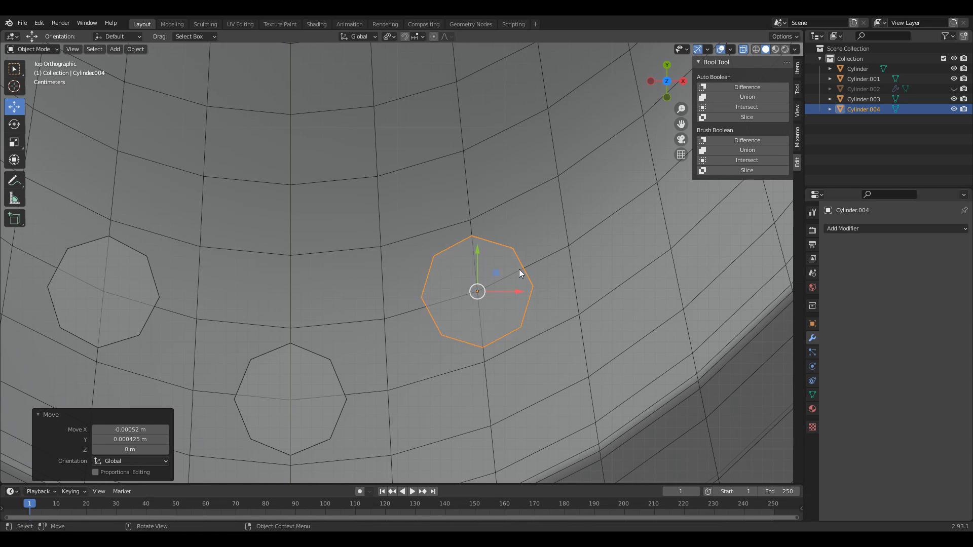
Step: Turn off X-ray and hide the cylinder on the positive X side
{"action": "scroll", "coordinate": [519, 296], "scroll_direction": "down", "scroll_amount": 2}
{"action": "left_click", "coordinate": [751, 381]}
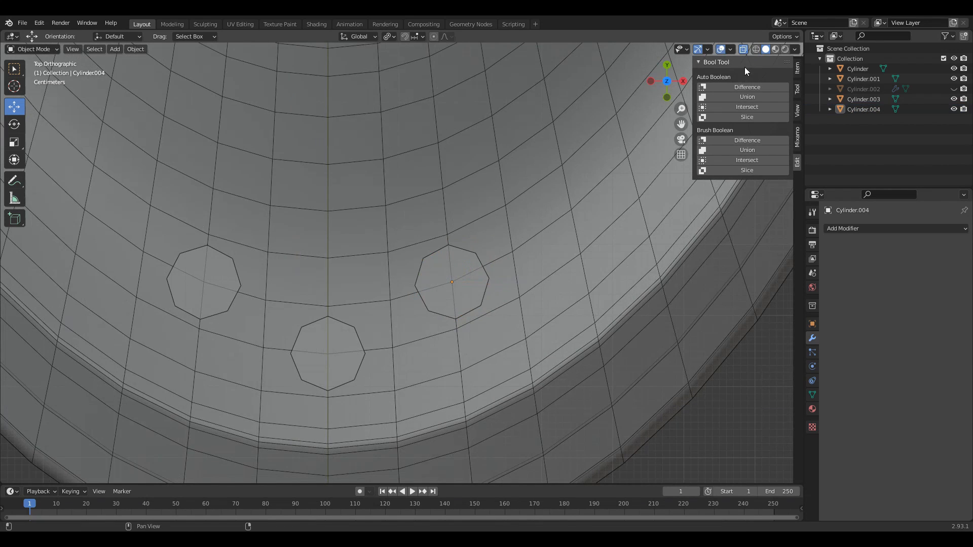
{"action": "left_click", "coordinate": [744, 49]}
{"action": "middle_click_drag", "start_coordinate": [310, 245], "coordinate": [332, 201]}
{"action": "left_click", "coordinate": [318, 252]}
{"action": "left_click", "coordinate": [237, 310], "text": "shift"}
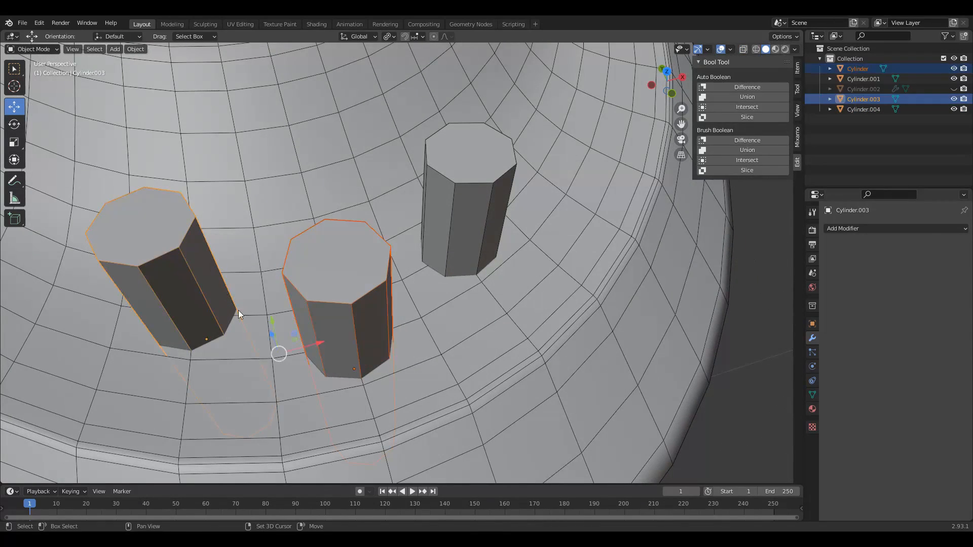
{"action": "left_click", "coordinate": [502, 172]}
{"action": "key", "text": "h"}
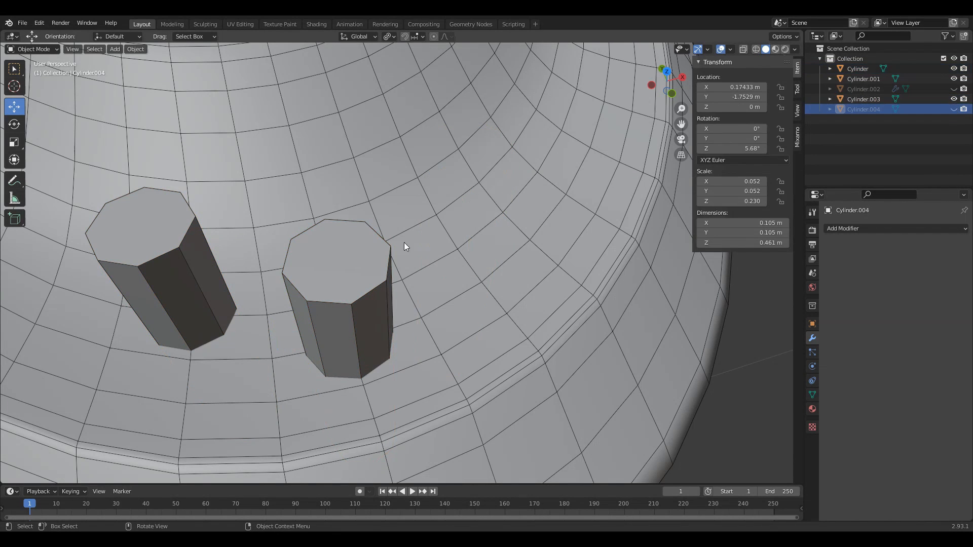
Step: Join the two remaining visible eight-sided cylinders into one object
{"action": "left_click", "coordinate": [349, 253]}
{"action": "left_click", "coordinate": [217, 263], "text": "shift"}
{"action": "right_click", "coordinate": [270, 233]}
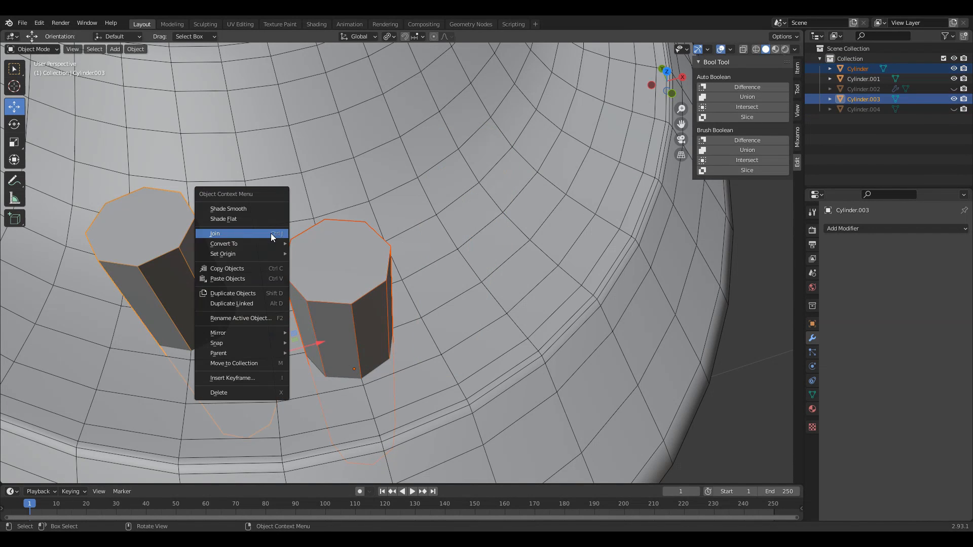
{"action": "left_click", "coordinate": [269, 234]}
Step: Subtract the joined cylinders from the elliptical body with a Brush Boolean Difference and apply the resulting modifier
{"action": "scroll", "coordinate": [315, 336], "scroll_direction": "down", "scroll_amount": 2}
{"action": "middle_click_drag", "start_coordinate": [315, 335], "coordinate": [376, 309]}
{"action": "left_click", "coordinate": [438, 325]}
{"action": "left_click", "coordinate": [361, 299]}
{"action": "left_click", "coordinate": [438, 335], "text": "shift"}
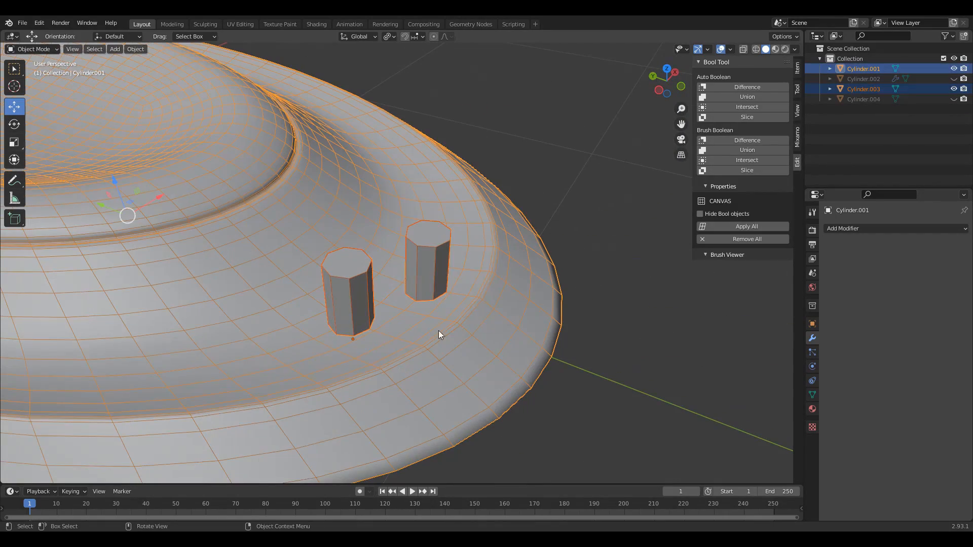
{"action": "left_click", "coordinate": [721, 144]}
{"action": "mouse_move", "coordinate": [422, 301]}
{"action": "middle_mouse_down"}
{"action": "mouse_move", "coordinate": [396, 228]}
{"action": "mouse_move", "coordinate": [404, 160]}
{"action": "mouse_move", "coordinate": [394, 339]}
{"action": "mouse_move", "coordinate": [439, 363]}
{"action": "mouse_move", "coordinate": [449, 415]}
{"action": "mouse_move", "coordinate": [526, 256]}
{"action": "mouse_move", "coordinate": [403, 382]}
{"action": "mouse_move", "coordinate": [430, 390]}
{"action": "mouse_move", "coordinate": [459, 363]}
{"action": "middle_mouse_up"}
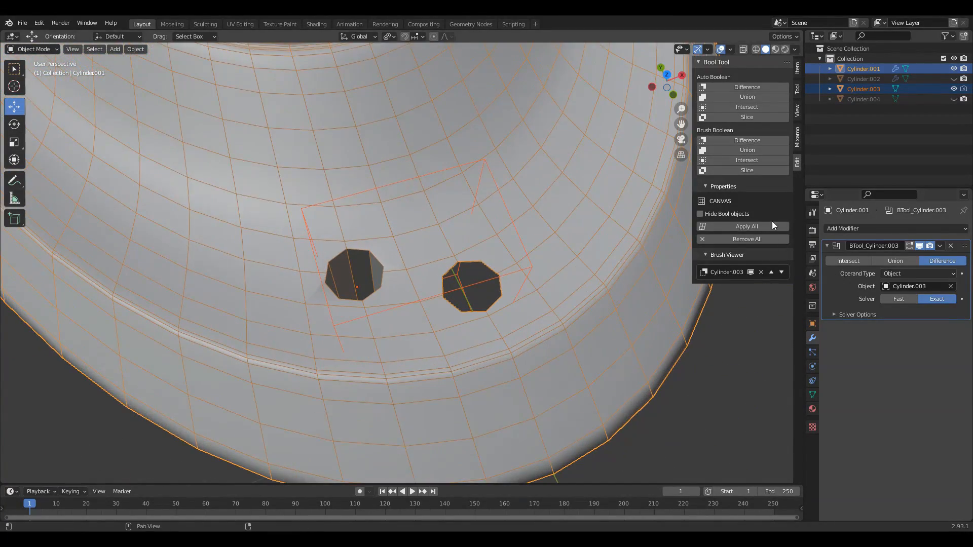
{"action": "left_click", "coordinate": [940, 246]}
{"action": "left_click", "coordinate": [899, 257]}
Step: Hide the joined cutter cylinders and enter Edit Mode on the elliptical body
{"action": "left_click", "coordinate": [523, 272]}
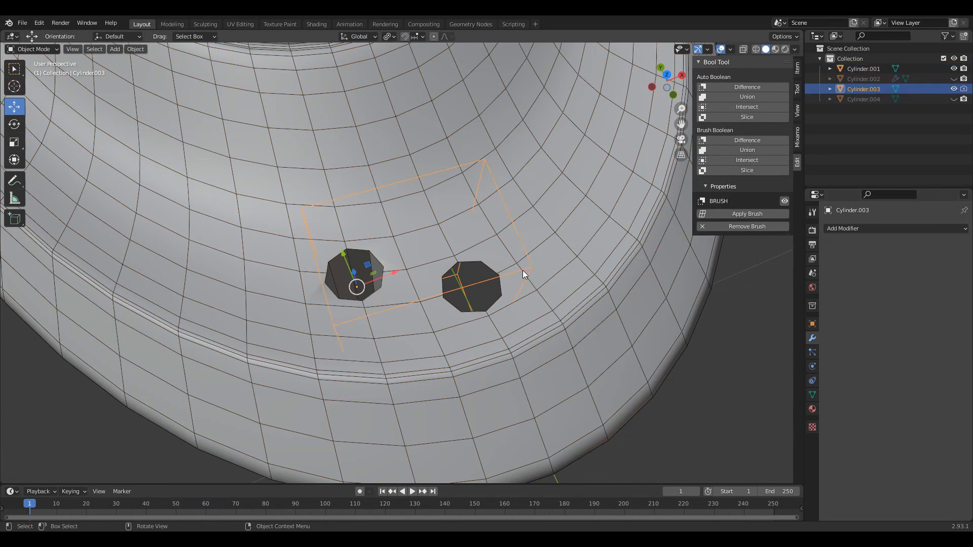
{"action": "left_click", "coordinate": [955, 90]}
{"action": "middle_click_drag", "start_coordinate": [475, 242], "coordinate": [325, 262]}
{"action": "left_click", "coordinate": [348, 289]}
{"action": "key", "text": "Tab"}
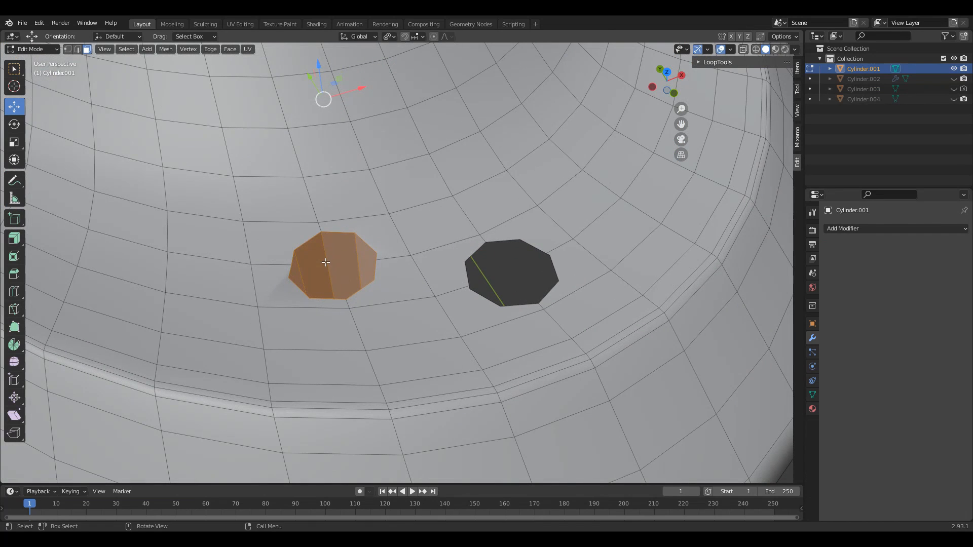
Step: Delete the leftover cylinder wall and cap faces from the octagonal hole on the negative X side
{"action": "left_click", "coordinate": [326, 263]}
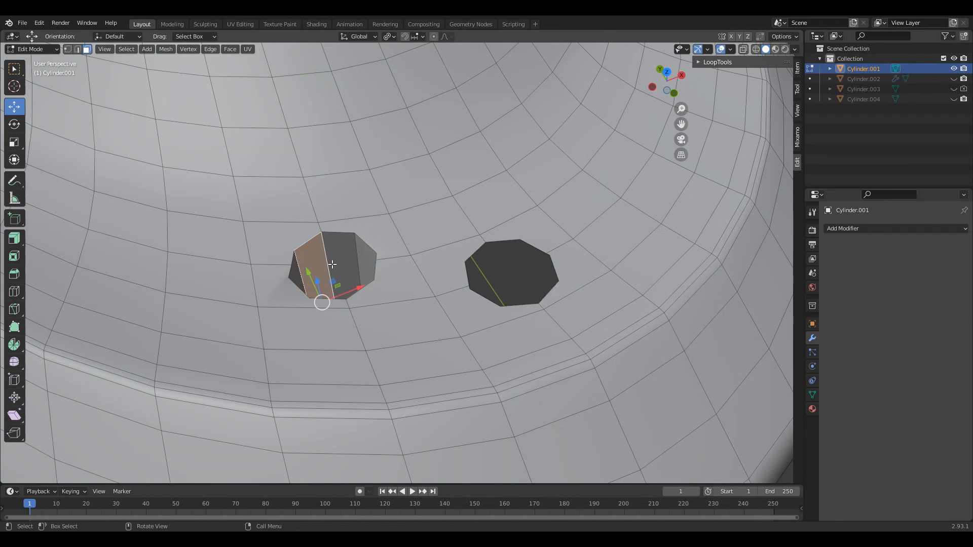
{"action": "scroll", "coordinate": [349, 260], "scroll_direction": "down", "scroll_amount": 3}
{"action": "middle_click_drag", "start_coordinate": [349, 260], "coordinate": [353, 233]}
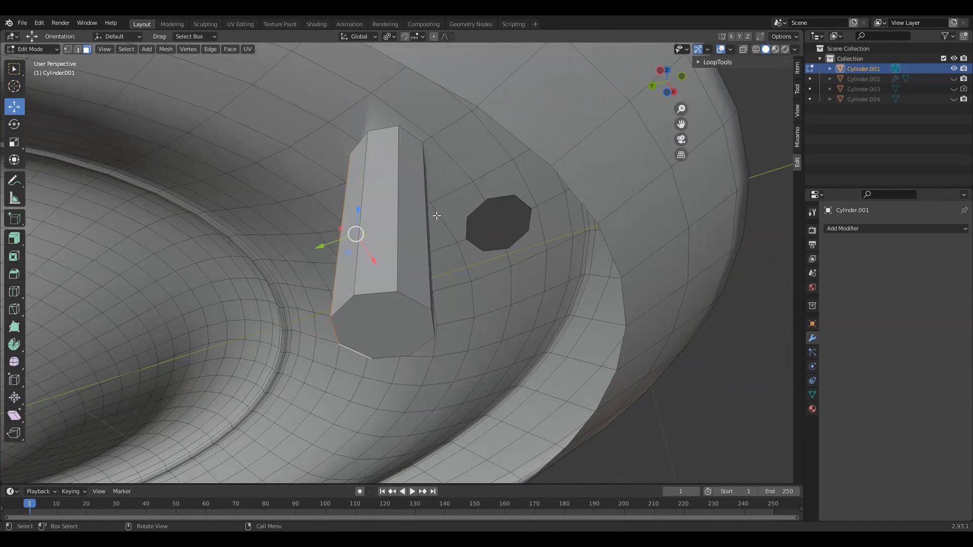
{"action": "left_click", "coordinate": [382, 326], "text": "shift"}
{"action": "left_click", "coordinate": [379, 267], "text": "shift"}
{"action": "middle_click_drag", "start_coordinate": [379, 266], "coordinate": [396, 382]}
{"action": "left_click", "coordinate": [488, 273], "text": "shift"}
{"action": "key", "text": "w"}
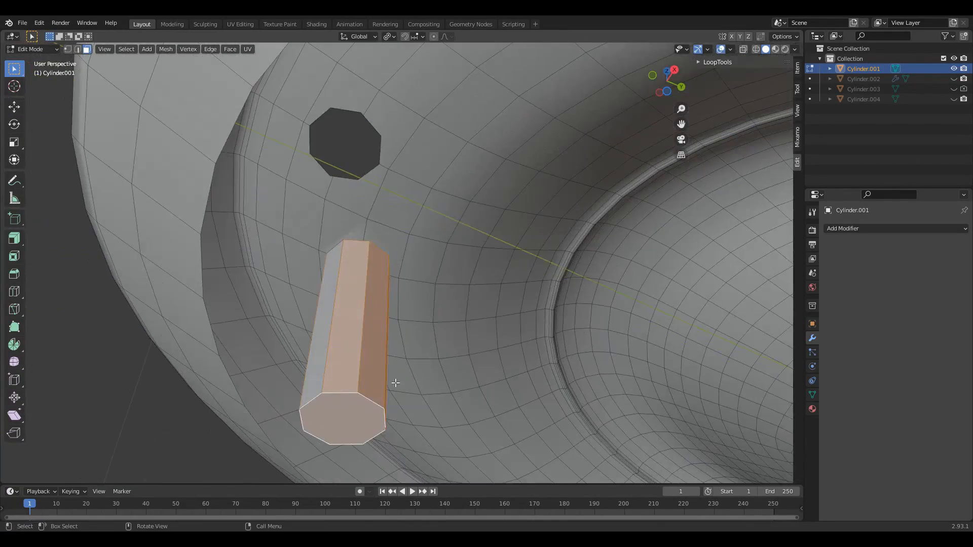
{"action": "key", "text": "x"}
{"action": "left_click", "coordinate": [318, 373]}
{"action": "middle_click_drag", "start_coordinate": [318, 373], "coordinate": [619, 112]}
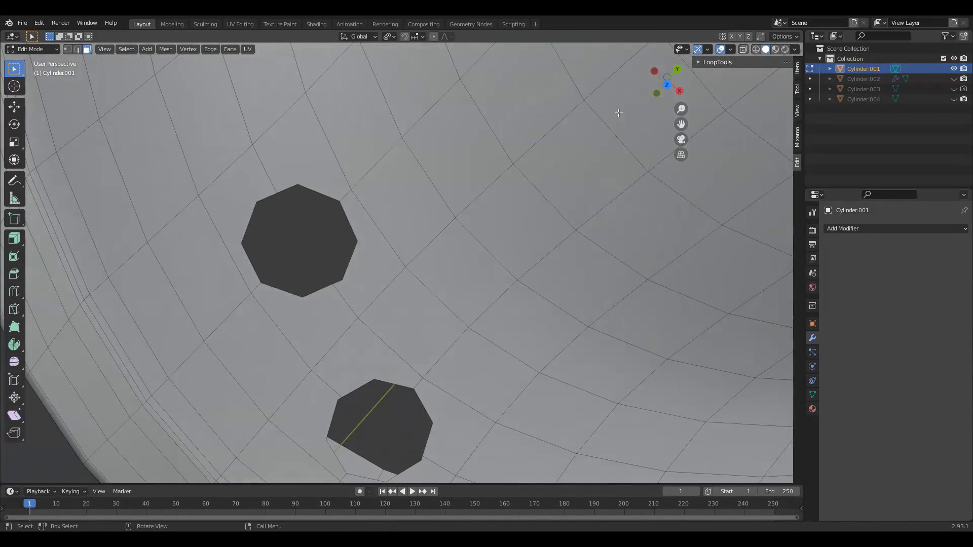
Step: In top view, switch to vertex selection and try to merge the two close vertices on the off-centre hole's rim
{"action": "left_click", "coordinate": [667, 86]}
{"action": "key", "text": "1"}
{"action": "scroll", "coordinate": [350, 229], "scroll_direction": "up", "scroll_amount": 3}
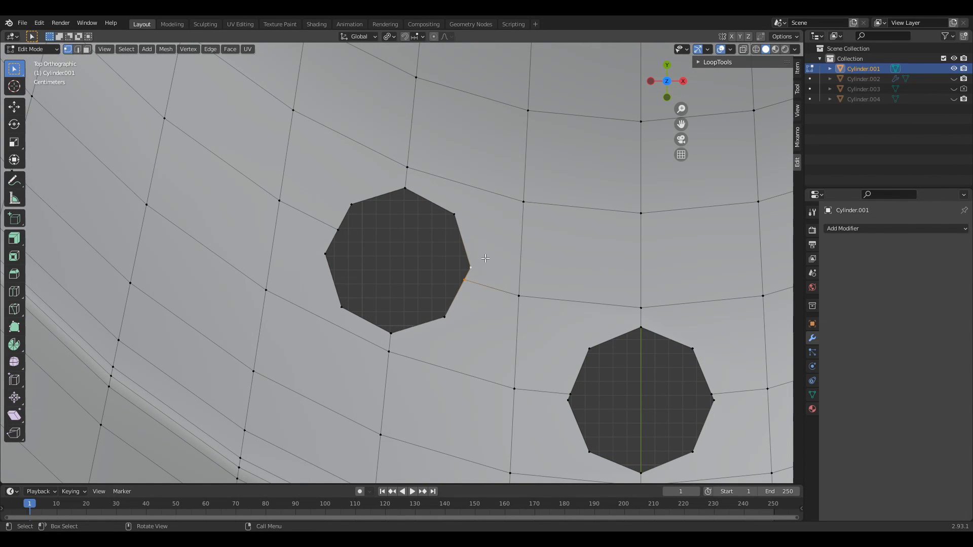
{"action": "key", "text": "m"}
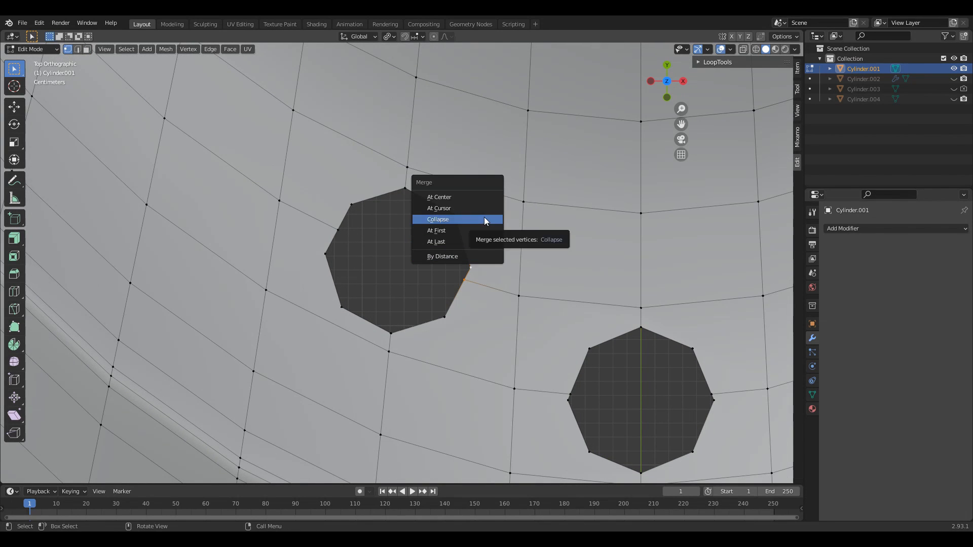
{"action": "left_click", "coordinate": [486, 240]}
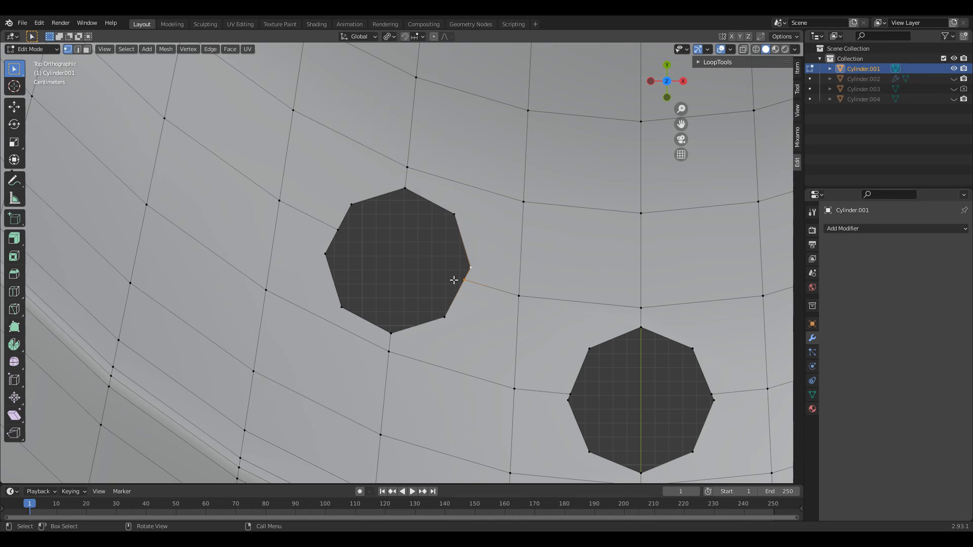
Step: Merge each pair of close rim vertices on the -X and +X sides of the centred hole at its octagon corner
{"action": "scroll", "coordinate": [478, 283], "scroll_direction": "up", "scroll_amount": 2}
{"action": "middle_click_drag", "start_coordinate": [586, 289], "coordinate": [309, 182], "text": "shift"}
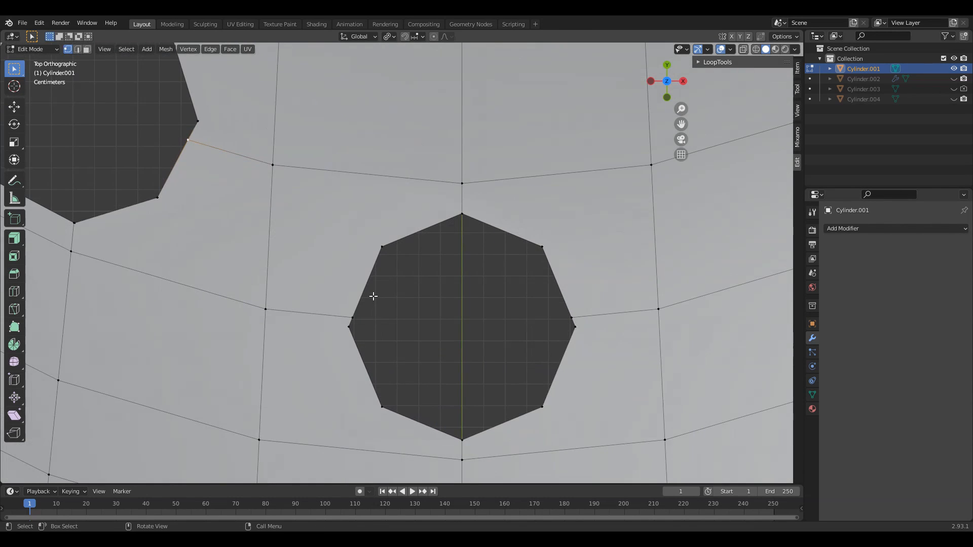
{"action": "key", "text": "m"}
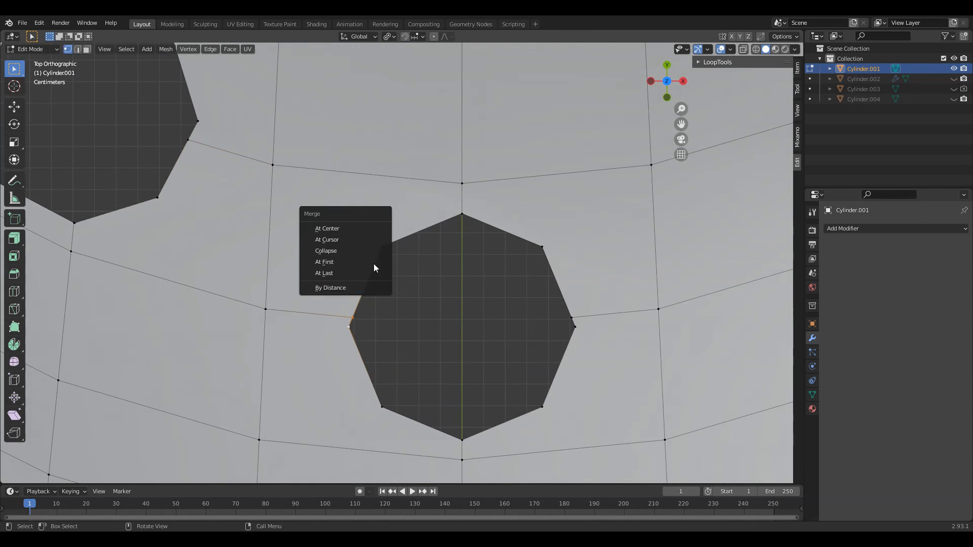
{"action": "left_click", "coordinate": [324, 262]}
{"action": "left_click", "coordinate": [586, 332], "text": "shift"}
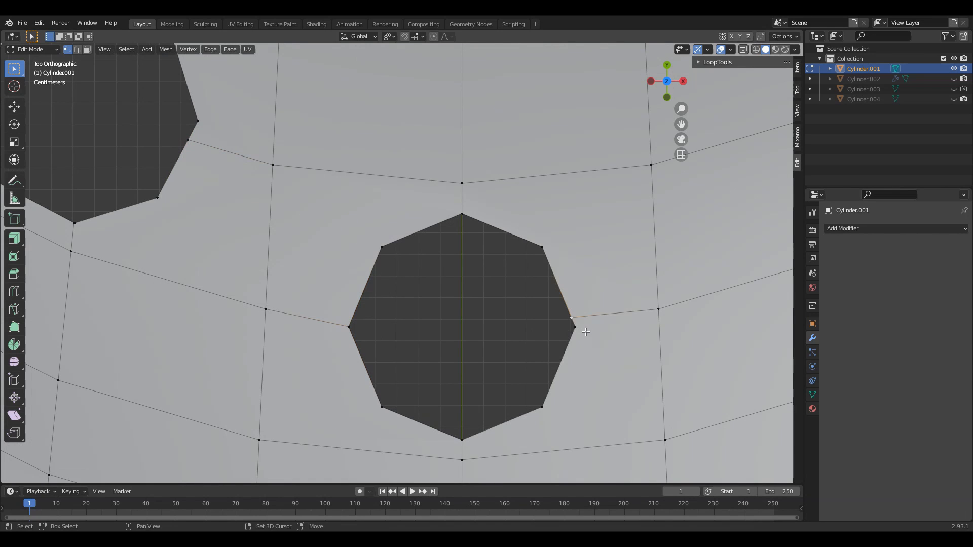
{"action": "key", "text": "m"}
{"action": "left_click", "coordinate": [569, 320]}
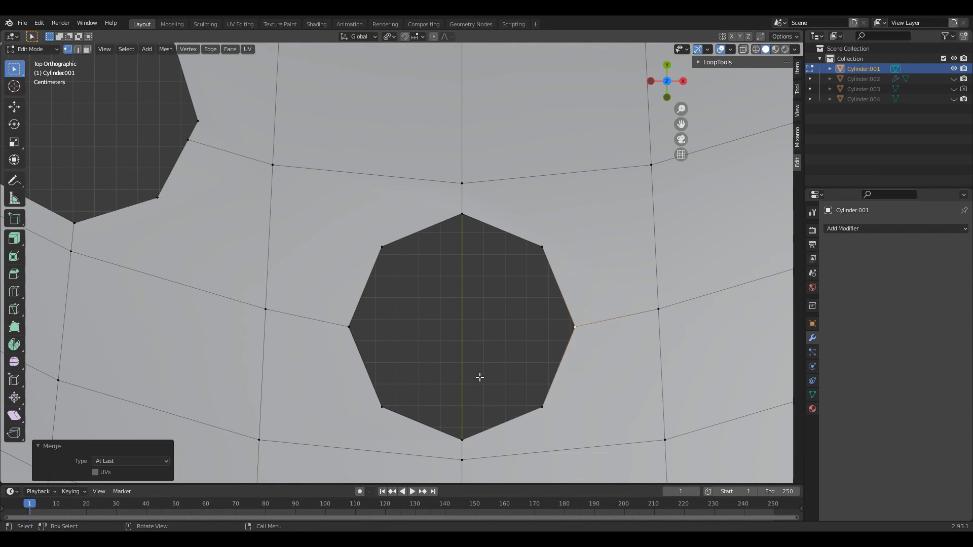
Step: With X-ray on, merge the overlapping vertices at the centred hole's +Y and -Y corners at their center
{"action": "left_click", "coordinate": [744, 51]}
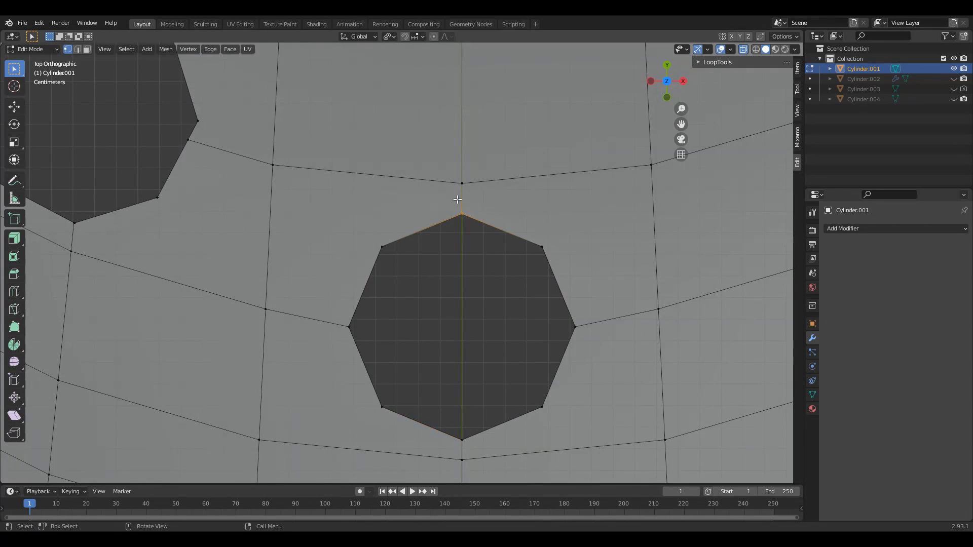
{"action": "key", "text": "m"}
{"action": "left_click", "coordinate": [479, 202]}
{"action": "left_click_drag", "start_coordinate": [478, 440], "coordinate": [435, 406]}
{"action": "key", "text": "m"}
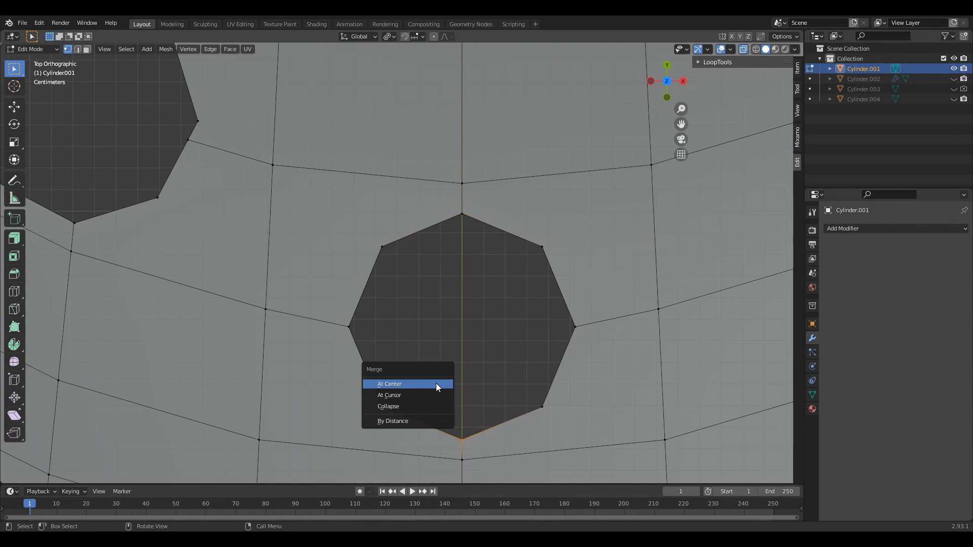
{"action": "left_click", "coordinate": [437, 387]}
Step: Connect the centred hole's four diagonal corner vertices to the nearest surrounding grid vertices
{"action": "left_click", "coordinate": [549, 243]}
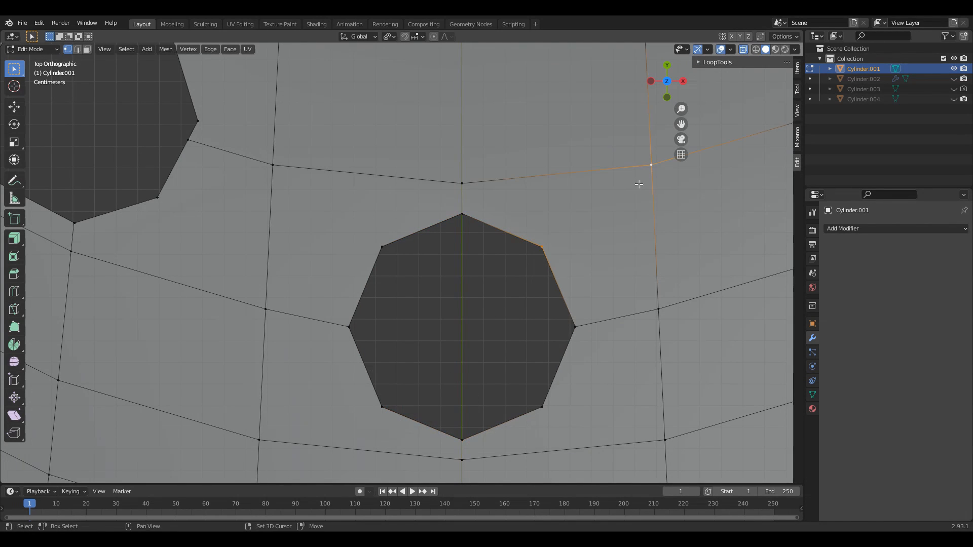
{"action": "right_click", "coordinate": [621, 205]}
{"action": "left_click", "coordinate": [619, 205]}
{"action": "left_click", "coordinate": [382, 247]}
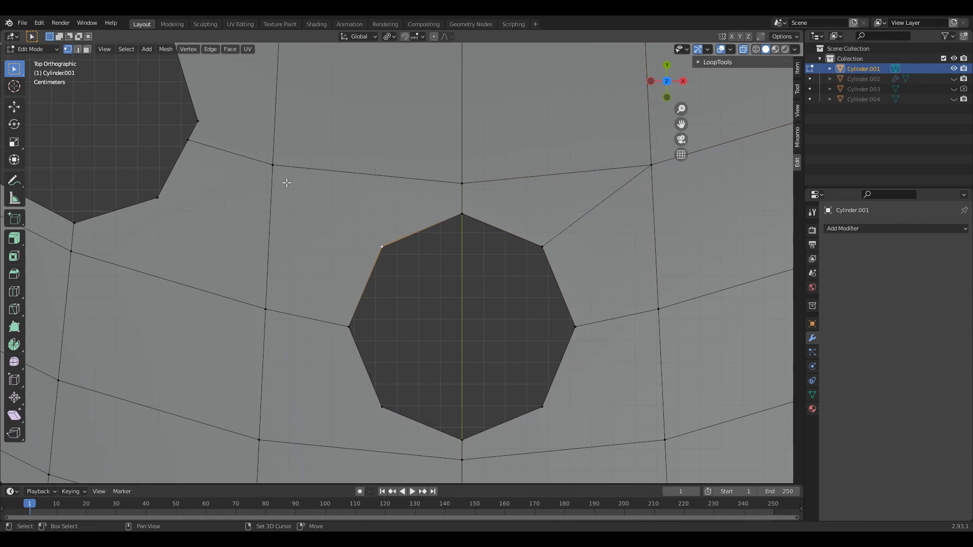
{"action": "right_click", "coordinate": [273, 176]}
{"action": "left_click", "coordinate": [274, 176]}
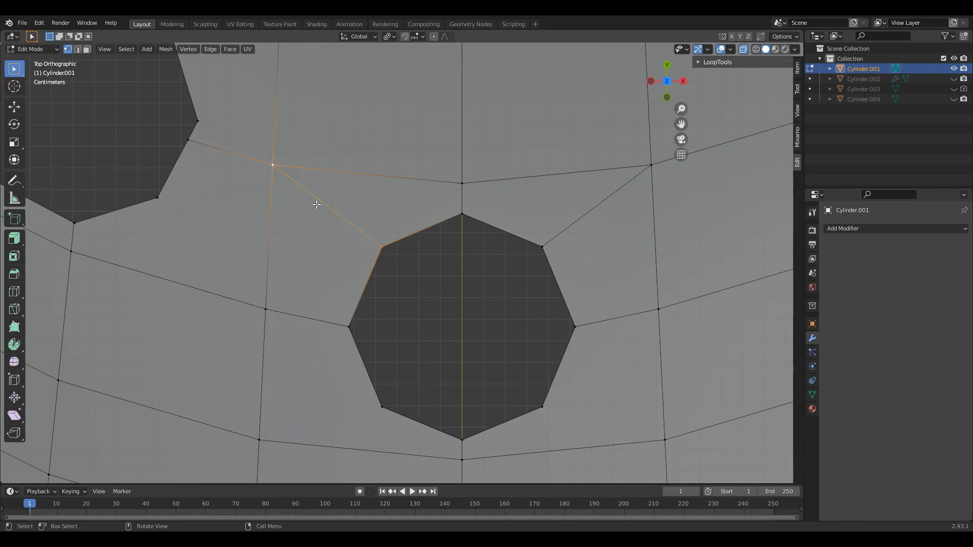
{"action": "right_click", "coordinate": [279, 427]}
{"action": "left_click", "coordinate": [358, 319]}
{"action": "left_click", "coordinate": [542, 411]}
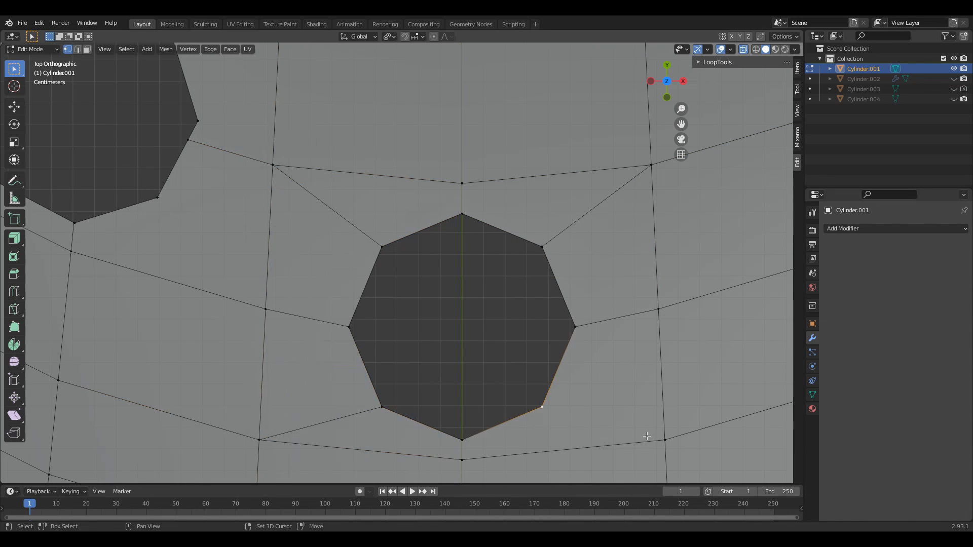
{"action": "right_click", "coordinate": [536, 299]}
{"action": "left_click", "coordinate": [536, 299]}
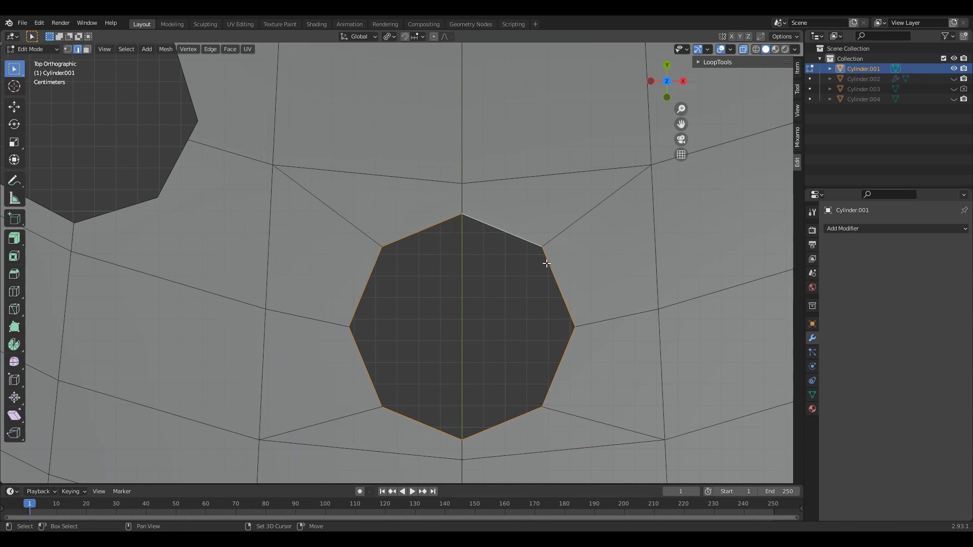
Step: Extrude the centred hole's rim edge loop in place and scale it inward to about 0.972
{"action": "key", "text": "e"}
{"action": "right_click", "coordinate": [568, 250]}
{"action": "key", "text": "s"}
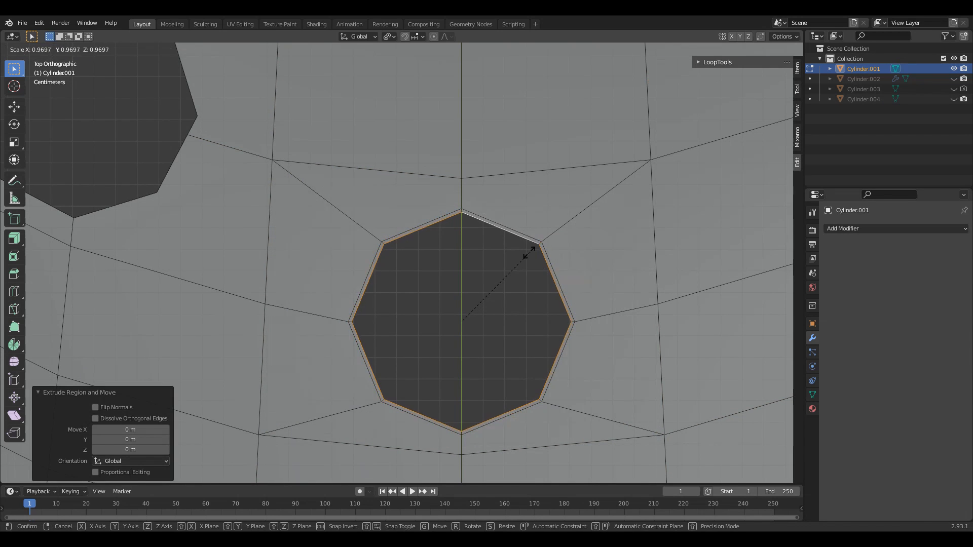
{"action": "left_click", "coordinate": [531, 245]}
{"action": "middle_click_drag", "start_coordinate": [532, 246], "coordinate": [551, 301]}
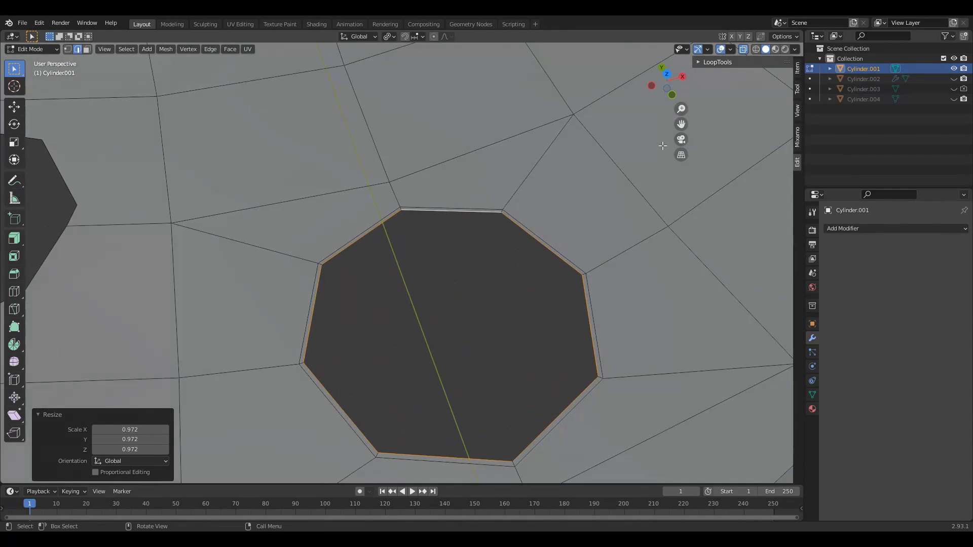
Step: In top view, merge the overlapping vertices at the off-centre hole's +Y and -Y corners at their center
{"action": "left_click", "coordinate": [669, 76]}
{"action": "middle_click_drag", "start_coordinate": [393, 245], "coordinate": [521, 272], "text": "shift"}
{"action": "key", "text": "Tab"}
{"action": "key", "text": "Tab"}
{"action": "middle_click_drag", "start_coordinate": [328, 188], "coordinate": [521, 331], "text": "shift"}
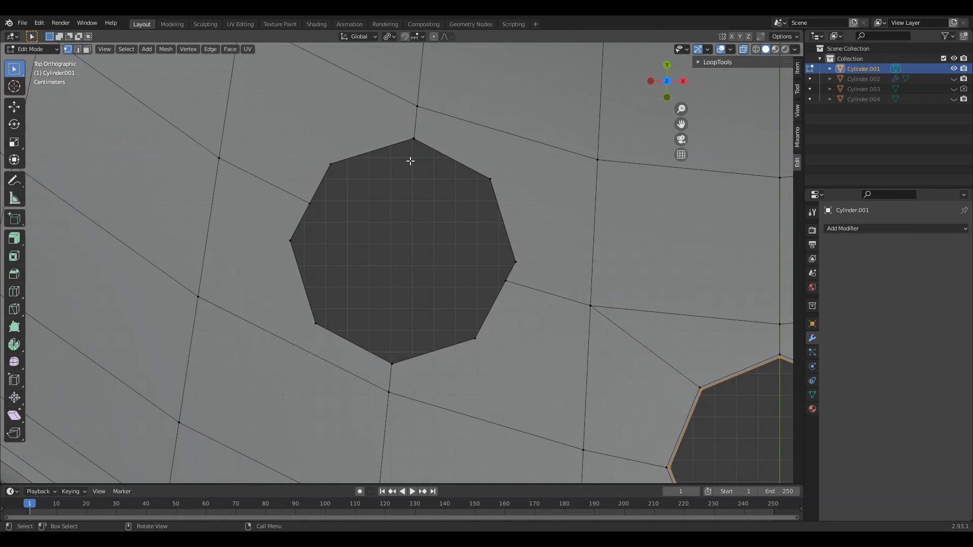
{"action": "left_click_drag", "start_coordinate": [442, 117], "coordinate": [403, 164]}
{"action": "middle_click_drag", "start_coordinate": [426, 159], "coordinate": [413, 213], "text": "shift"}
{"action": "key", "text": "m"}
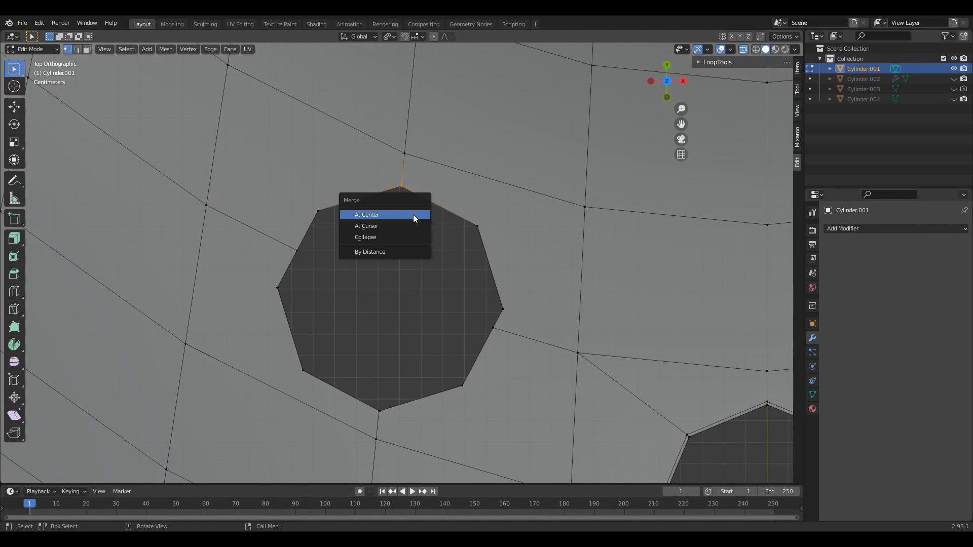
{"action": "left_click", "coordinate": [413, 214]}
{"action": "left_click", "coordinate": [385, 411]}
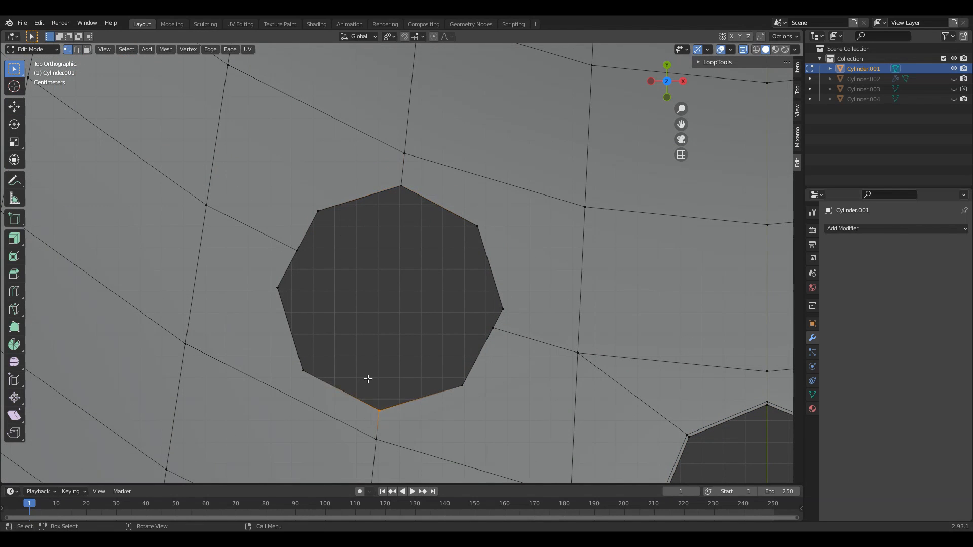
Step: Merge the two close rim vertices on the off-centre hole's +X side using At Last
{"action": "left_click", "coordinate": [498, 331]}
{"action": "key", "text": "m"}
{"action": "left_click", "coordinate": [504, 332]}
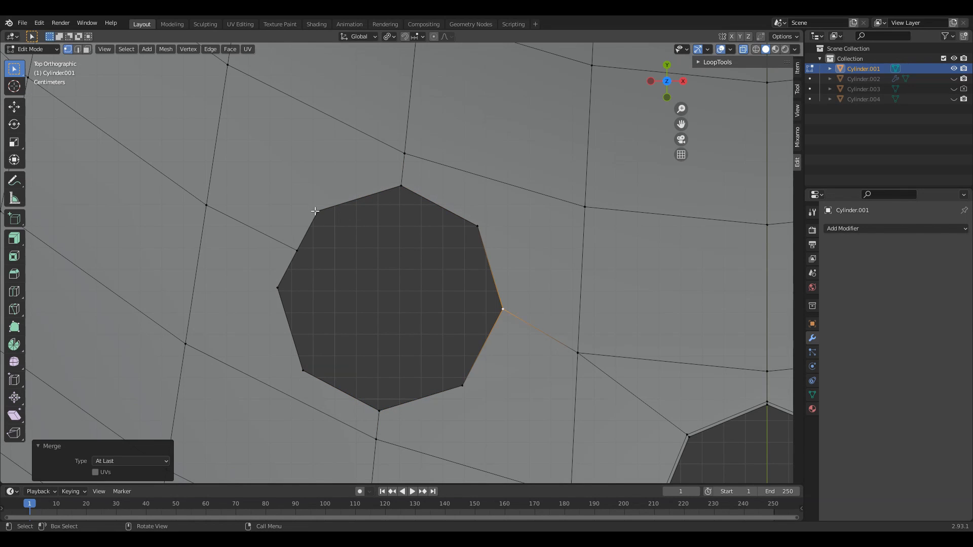
Step: Connect the off-centre hole's four diagonal corners to nearby grid vertices and merge its close -X side vertices using At Last
{"action": "left_click", "coordinate": [315, 211]}
{"action": "left_click", "coordinate": [229, 69], "text": "shift"}
{"action": "key", "text": "j"}
{"action": "left_click", "coordinate": [475, 224]}
{"action": "left_click", "coordinate": [590, 212], "text": "shift"}
{"action": "left_click", "coordinate": [280, 286], "text": "shift"}
{"action": "key", "text": "m"}
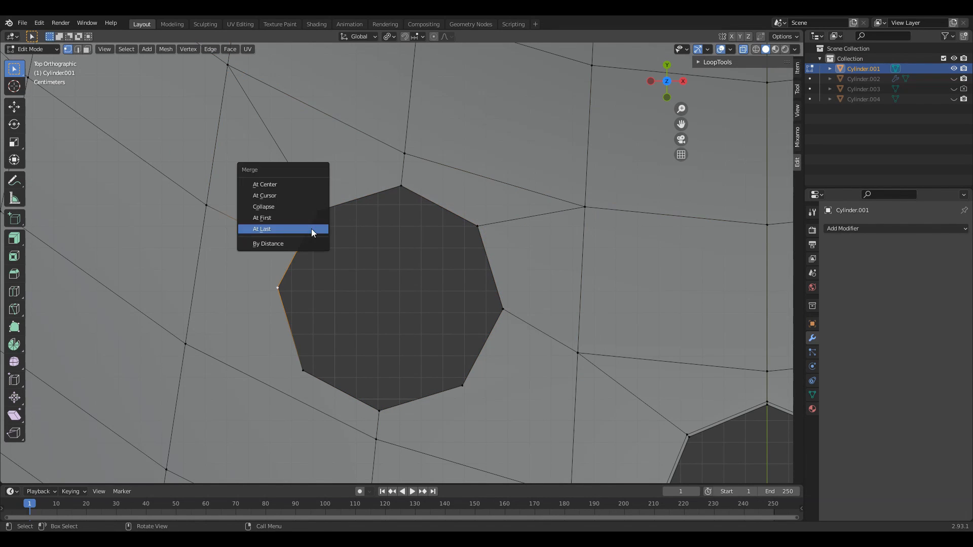
{"action": "left_click", "coordinate": [313, 233]}
{"action": "left_click", "coordinate": [301, 370]}
{"action": "left_click", "coordinate": [189, 342], "text": "shift"}
{"action": "key", "text": "j"}
{"action": "left_click", "coordinate": [458, 385]}
Step: Extrude the off-centre hole's rim edge loop in place and scale it slightly inward to form a thin border
{"action": "middle_click_drag", "start_coordinate": [431, 324], "coordinate": [419, 315], "text": "shift"}
{"action": "middle_click_drag", "start_coordinate": [414, 258], "coordinate": [414, 284], "text": "ctrl"}
{"action": "key", "text": "2"}
{"action": "left_click", "coordinate": [412, 255], "text": "alt"}
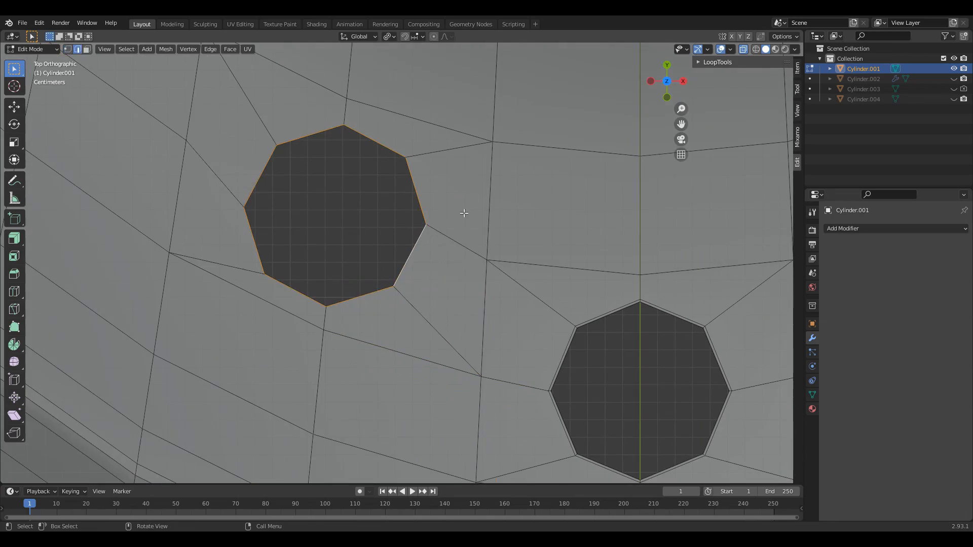
{"action": "key", "text": "e"}
{"action": "right_click", "coordinate": [470, 212]}
{"action": "key", "text": "s"}
{"action": "left_click", "coordinate": [440, 222]}
Step: Turn off X-ray and return to Edit Mode on the elliptical body
{"action": "key", "text": "Tab"}
{"action": "middle_click_drag", "start_coordinate": [452, 231], "coordinate": [395, 289]}
{"action": "left_click", "coordinate": [743, 49]}
{"action": "key", "text": "Tab"}
Step: Extrude the inner rim loops of both holes and move them down about 0.0095 m along Z
{"action": "middle_click_drag", "start_coordinate": [395, 289], "coordinate": [404, 239], "text": "ctrl"}
{"action": "left_click", "coordinate": [533, 144], "text": "alt+shift"}
{"action": "middle_click_drag", "start_coordinate": [497, 199], "coordinate": [487, 243], "text": "ctrl"}
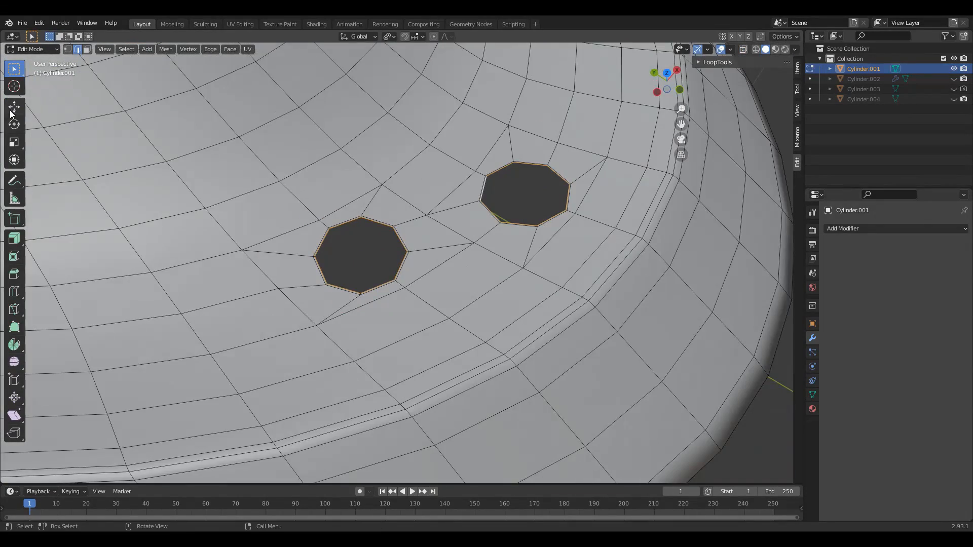
{"action": "left_click", "coordinate": [14, 107]}
{"action": "middle_click_drag", "start_coordinate": [223, 178], "coordinate": [284, 116]}
{"action": "key", "text": "r"}
{"action": "left_click", "coordinate": [390, 170]}
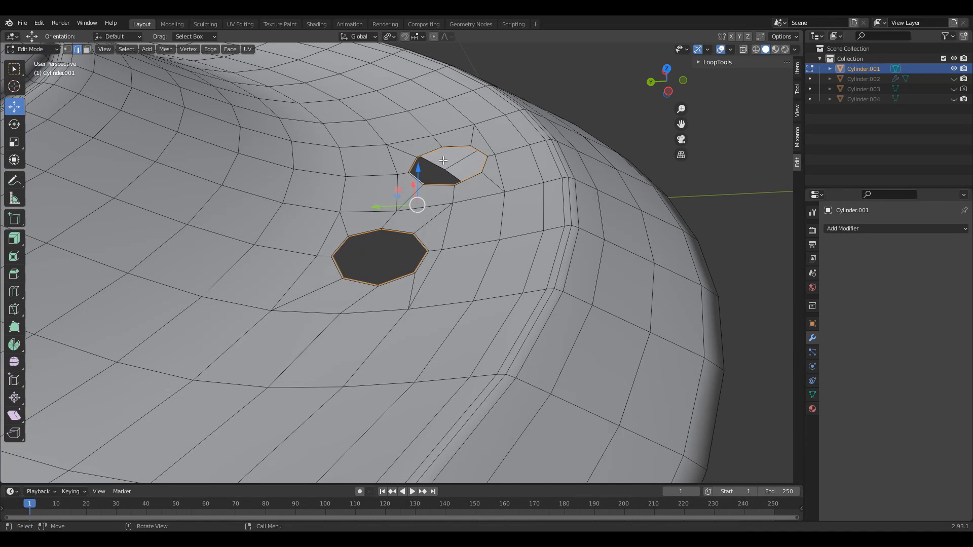
{"action": "key", "text": "e"}
{"action": "right_click", "coordinate": [436, 167]}
{"action": "left_click_drag", "start_coordinate": [419, 172], "coordinate": [419, 178]}
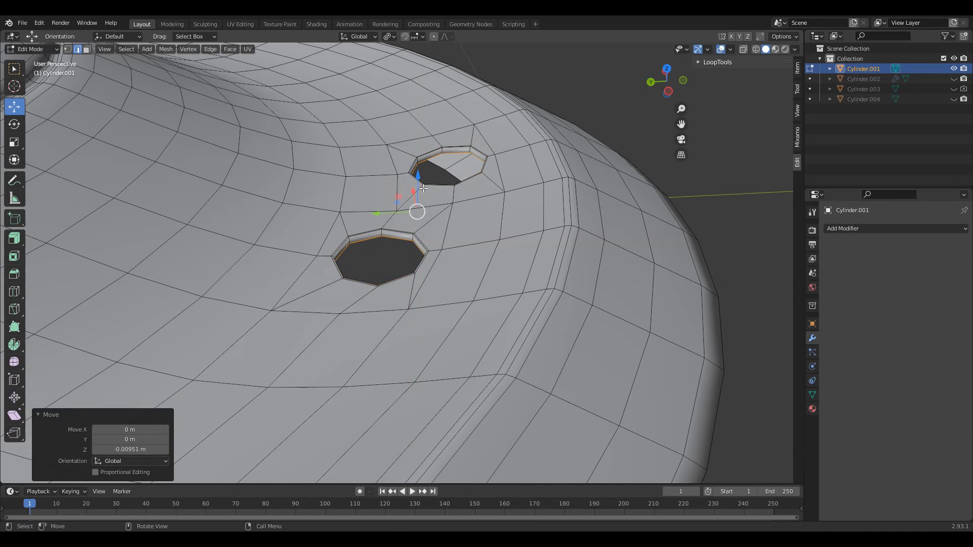
{"action": "left_click", "coordinate": [412, 196]}
Step: Lower the bottom edge loops of both holes further along Z, ending with a move of about 0.0168 m
{"action": "middle_click_drag", "start_coordinate": [411, 196], "coordinate": [393, 147], "text": "ctrl"}
{"action": "left_click", "coordinate": [380, 196], "text": "alt"}
{"action": "middle_click_drag", "start_coordinate": [380, 197], "coordinate": [301, 211]}
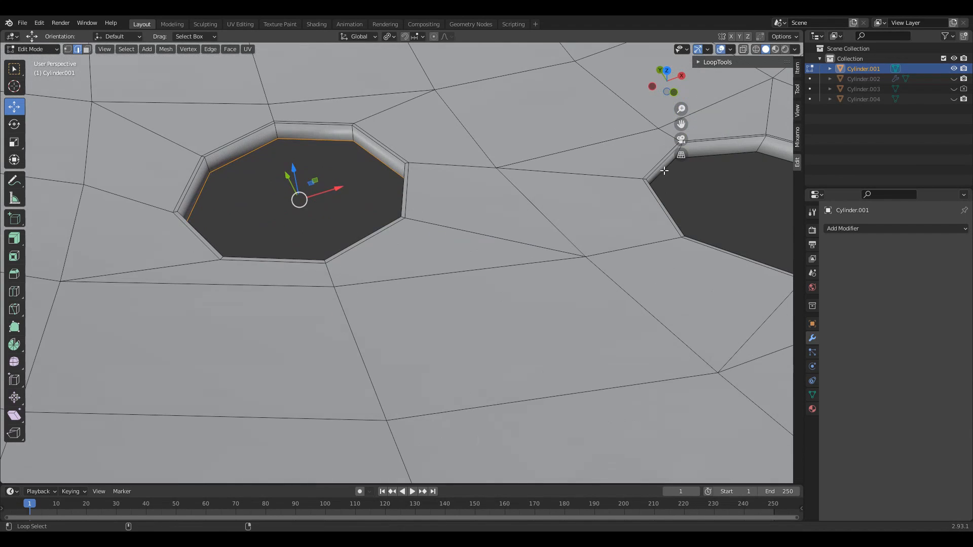
{"action": "left_click", "coordinate": [663, 167], "text": "alt+shift"}
{"action": "middle_click_drag", "start_coordinate": [598, 211], "coordinate": [397, 206], "text": "shift"}
{"action": "left_click_drag", "start_coordinate": [327, 171], "coordinate": [327, 204]}
{"action": "middle_click_drag", "start_coordinate": [328, 204], "coordinate": [434, 217]}
{"action": "left_click_drag", "start_coordinate": [428, 205], "coordinate": [429, 223]}
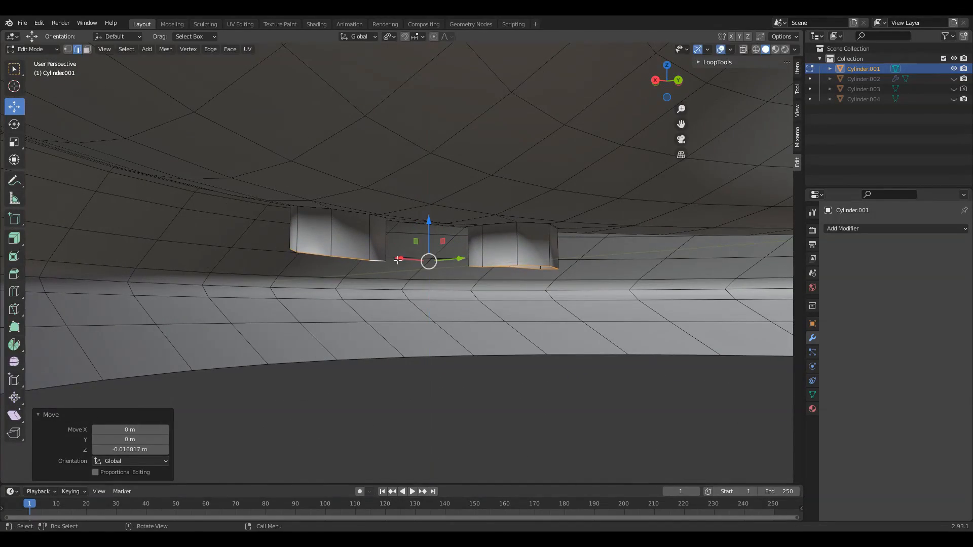
Step: Flatten the bottom loops of both holes by scaling them to 0 in Z and adjust their height along Z
{"action": "type", "text": "sz0"}
{"action": "key", "text": "Return"}
{"action": "middle_click_drag", "start_coordinate": [446, 192], "coordinate": [484, 203]}
{"action": "scroll", "coordinate": [438, 238], "scroll_direction": "up", "scroll_amount": 2}
{"action": "key", "text": "g"}
{"action": "key", "text": "z"}
{"action": "left_click", "coordinate": [438, 226]}
Step: Fill both holes' bottom loops with faces and divide the centred hole's floor by connecting opposite corner vertices
{"action": "key", "text": "f"}
{"action": "key", "text": "1"}
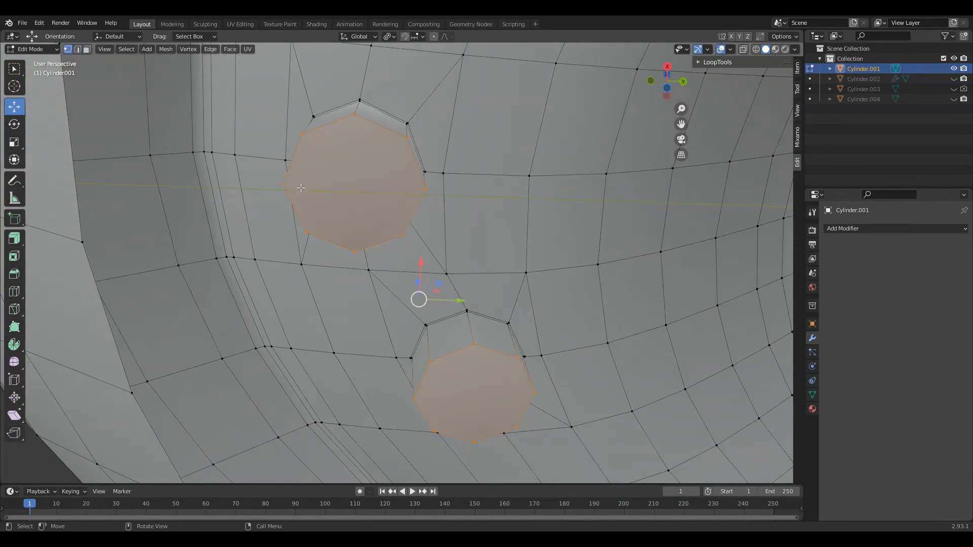
{"action": "middle_click_drag", "start_coordinate": [397, 185], "coordinate": [482, 157]}
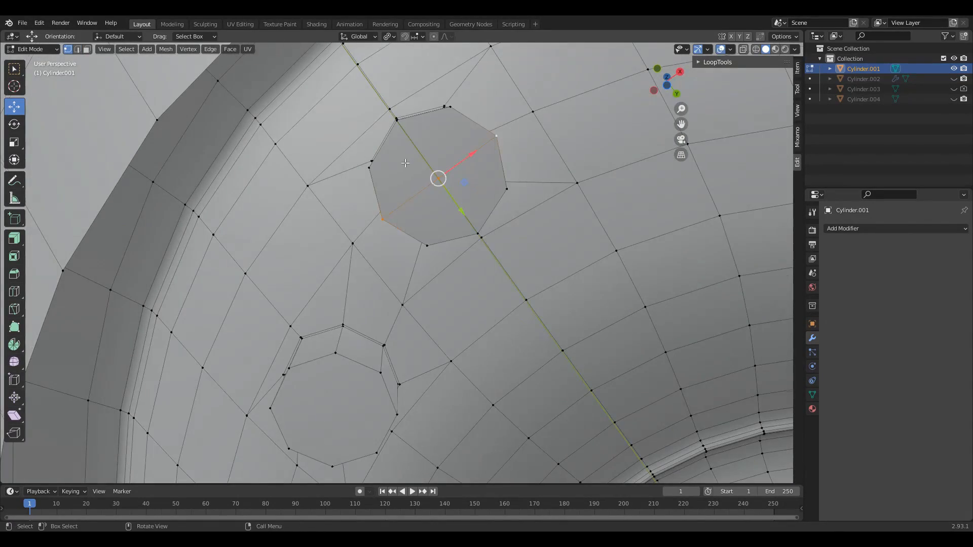
{"action": "middle_click_drag", "start_coordinate": [406, 163], "coordinate": [235, 462]}
Step: Divide the off-centre hole's floor into four faces by connecting two pairs of opposite corner vertices
{"action": "middle_click_drag", "start_coordinate": [201, 297], "coordinate": [411, 230]}
{"action": "middle_click_drag", "start_coordinate": [412, 231], "coordinate": [400, 200]}
{"action": "left_click", "coordinate": [382, 185]}
{"action": "left_click", "coordinate": [428, 273], "text": "shift"}
{"action": "right_click", "coordinate": [409, 244]}
{"action": "left_click", "coordinate": [409, 244]}
{"action": "left_click", "coordinate": [341, 263]}
{"action": "left_click", "coordinate": [474, 245], "text": "shift"}
{"action": "right_click", "coordinate": [442, 236]}
{"action": "left_click", "coordinate": [433, 234]}
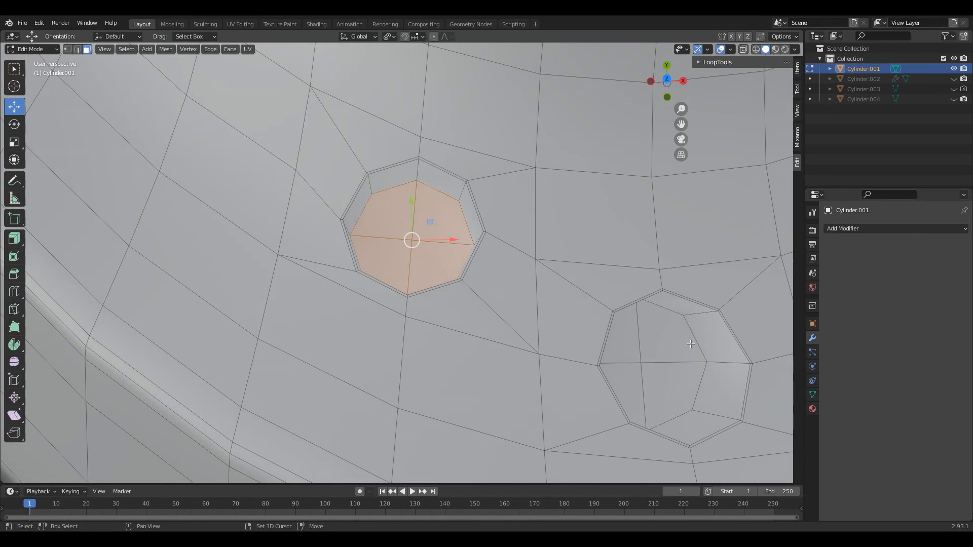
Step: Inset the floor faces of both holes together by about 0.0016 m
{"action": "middle_click_drag", "start_coordinate": [668, 358], "coordinate": [401, 296], "text": "shift"}
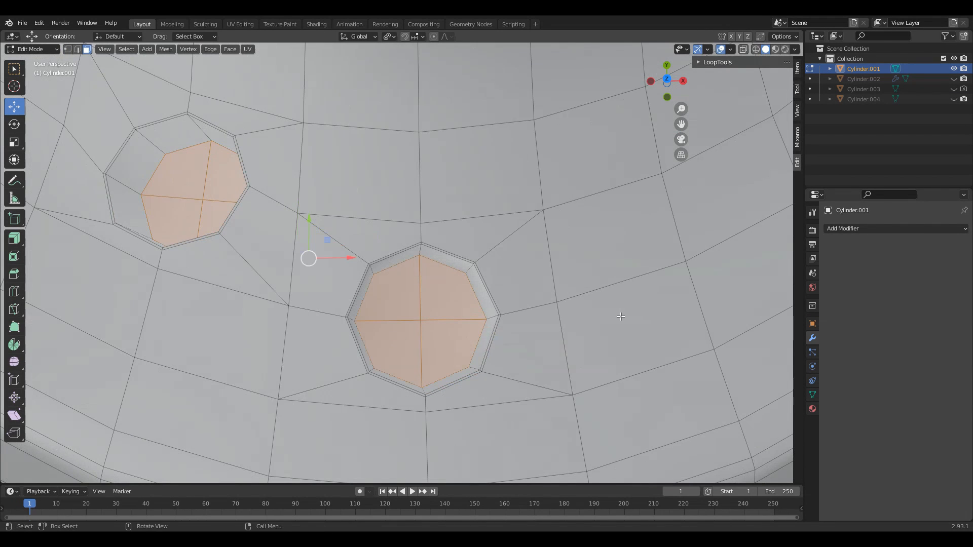
{"action": "key", "text": "i"}
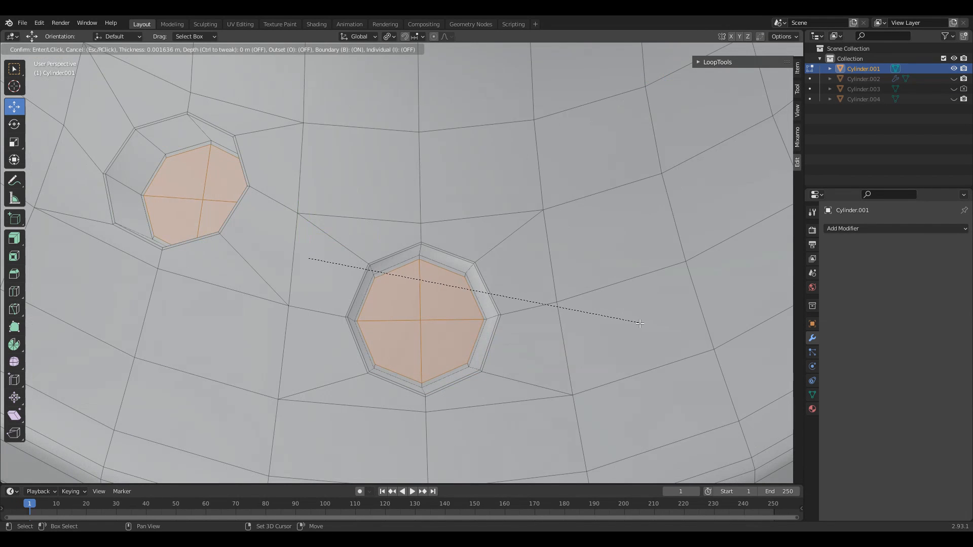
{"action": "left_click", "coordinate": [639, 324]}
Step: Add two support loop cuts to the off-centre hole's wall, at factor 0.9 near the rim and -0.9 near the floor
{"action": "middle_click_drag", "start_coordinate": [247, 200], "coordinate": [175, 177]}
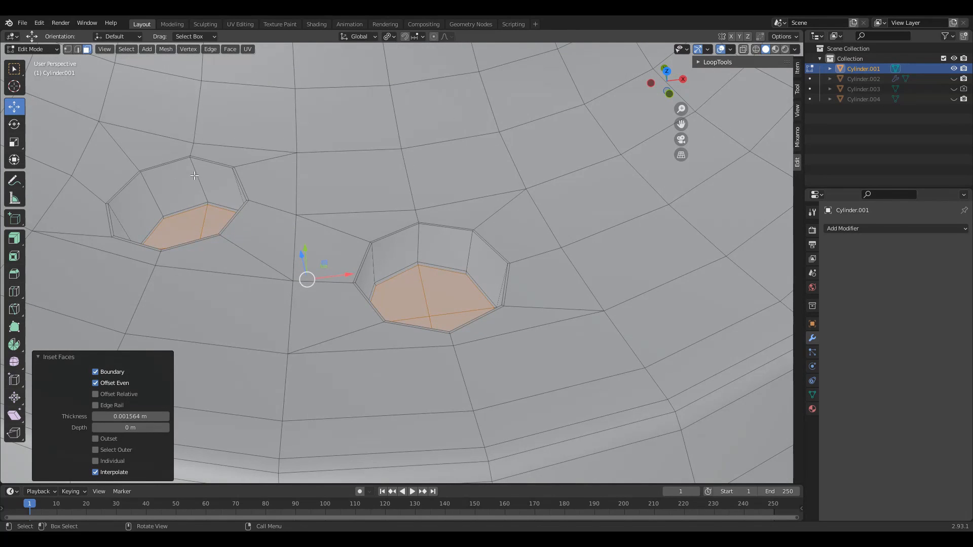
{"action": "left_click", "coordinate": [192, 164], "text": "alt"}
{"action": "key", "text": "g"}
{"action": "key", "text": "g"}
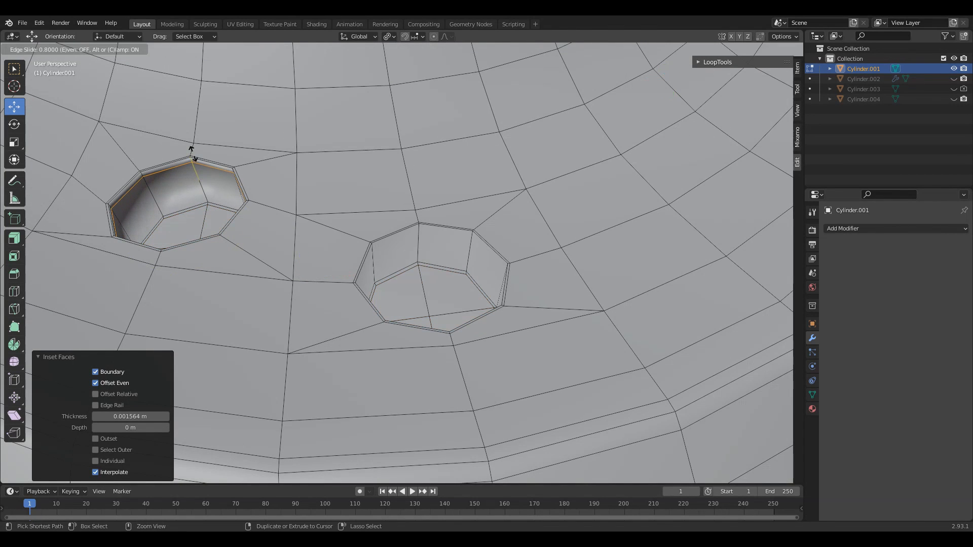
{"action": "left_click", "coordinate": [192, 152]}
{"action": "scroll", "coordinate": [457, 316], "scroll_direction": "up", "scroll_amount": 6}
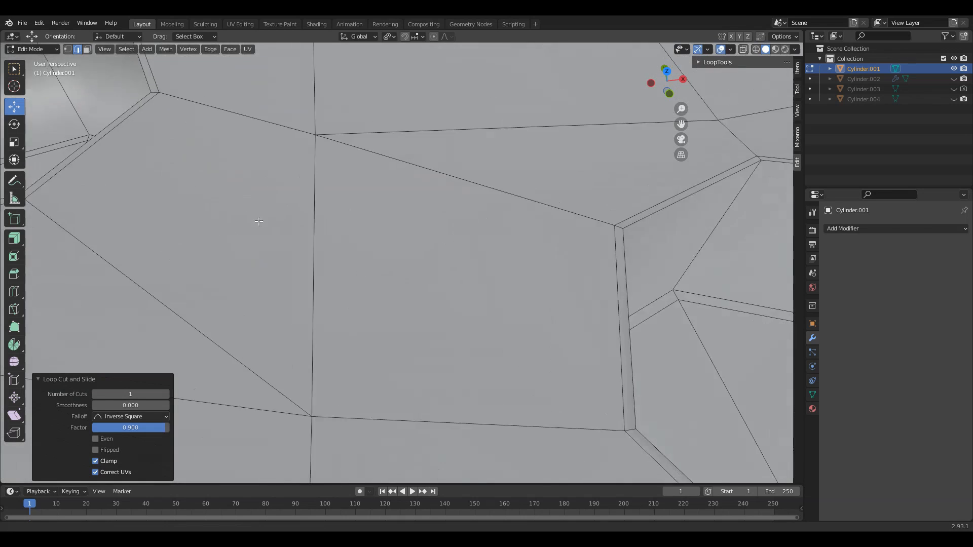
{"action": "middle_click_drag", "start_coordinate": [405, 300], "coordinate": [402, 290]}
{"action": "key", "text": "ctrl+r"}
{"action": "left_click", "coordinate": [282, 204]}
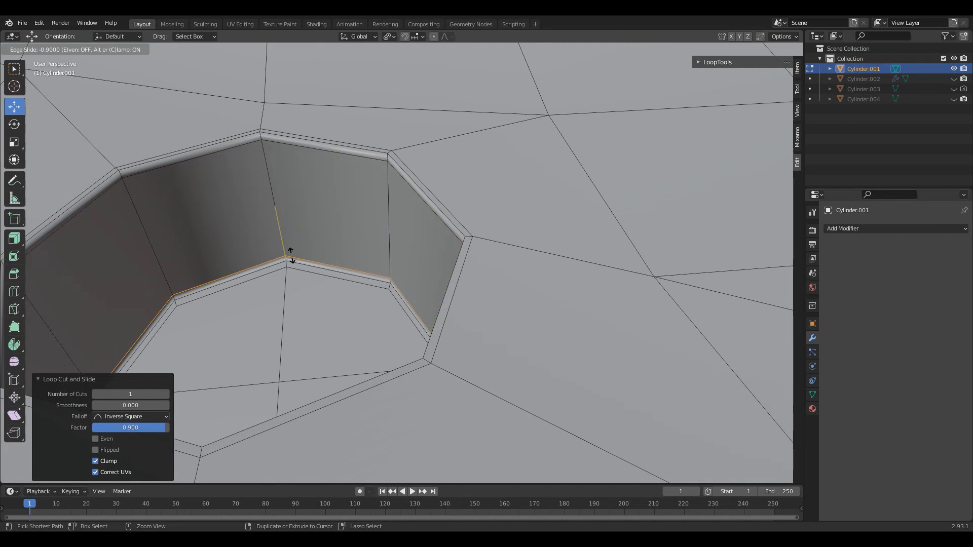
{"action": "left_click", "coordinate": [292, 257]}
Step: Add a support loop cut to the centred hole's wall near the rim at factor 0.9
{"action": "scroll", "coordinate": [292, 257], "scroll_direction": "down", "scroll_amount": 3}
{"action": "middle_click_drag", "start_coordinate": [578, 313], "coordinate": [346, 259], "text": "shift"}
{"action": "key", "text": "ctrl+r"}
{"action": "left_click", "coordinate": [454, 251]}
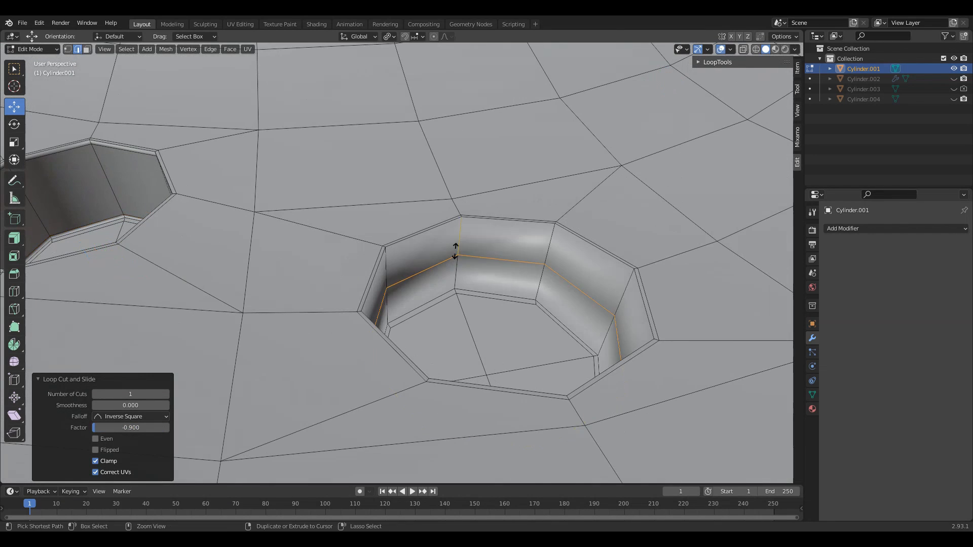
{"action": "left_click", "coordinate": [458, 220]}
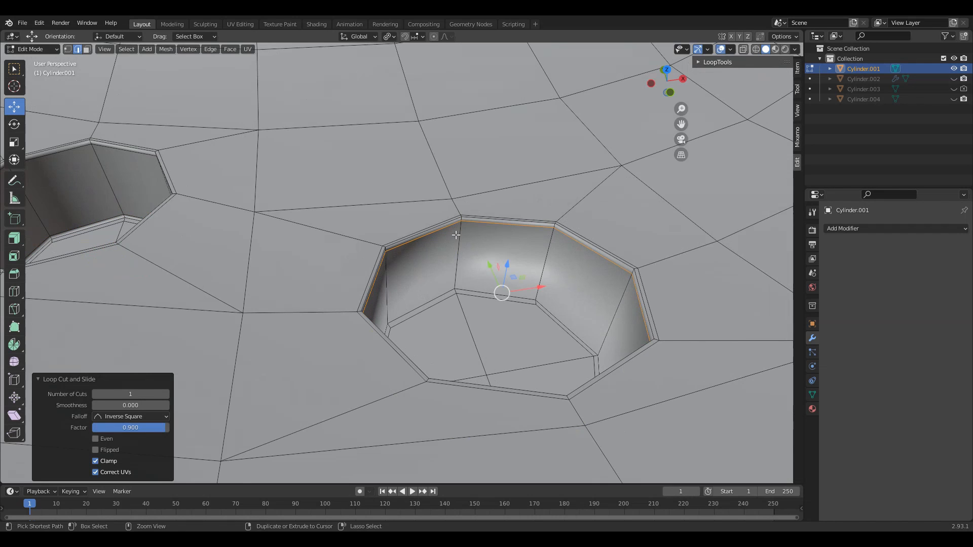
Step: Add a second support loop cut to the centred hole's wall near the floor
{"action": "key", "text": "ctrl+r"}
{"action": "left_click", "coordinate": [456, 236]}
{"action": "left_click", "coordinate": [452, 267]}
Step: Add a Subdivision Surface modifier to the elliptical form and set its viewport level to 2
{"action": "key", "text": "Tab"}
{"action": "scroll", "coordinate": [475, 237], "scroll_direction": "down", "scroll_amount": 5}
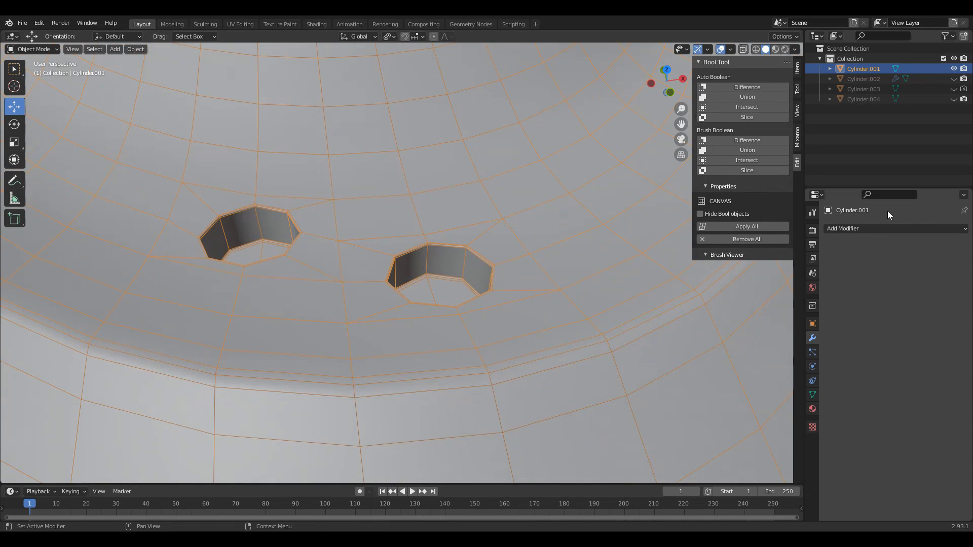
{"action": "left_click", "coordinate": [889, 228]}
{"action": "left_click", "coordinate": [773, 414]}
{"action": "middle_click_drag", "start_coordinate": [494, 267], "coordinate": [610, 109]}
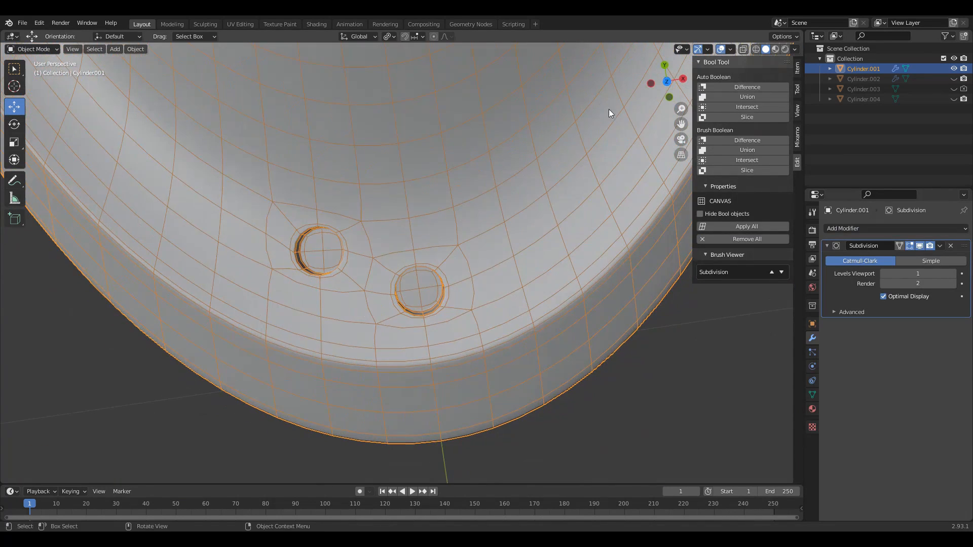
{"action": "left_click", "coordinate": [720, 49]}
{"action": "middle_click_drag", "start_coordinate": [410, 166], "coordinate": [441, 172]}
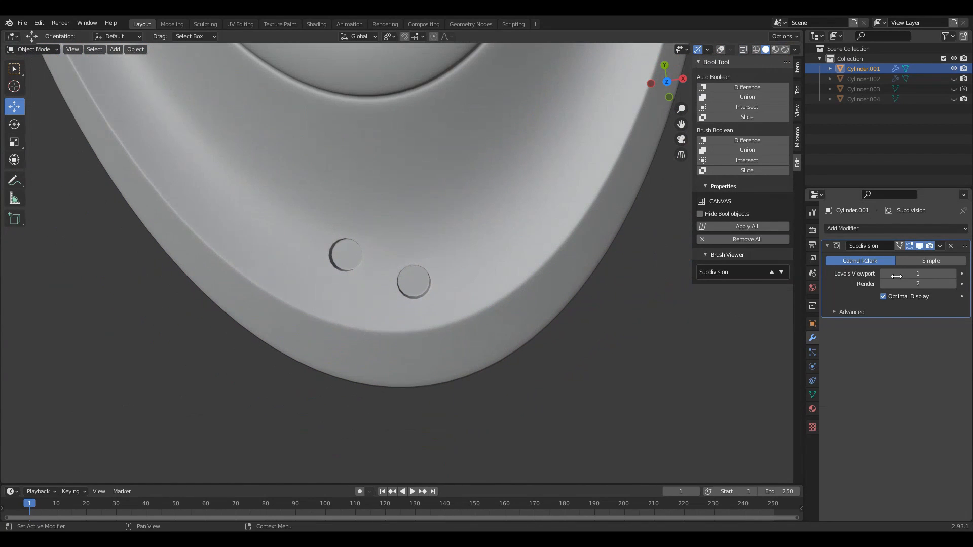
{"action": "left_click", "coordinate": [948, 273]}
{"action": "middle_click_drag", "start_coordinate": [446, 291], "coordinate": [446, 199]}
{"action": "scroll", "coordinate": [446, 198], "scroll_direction": "up", "scroll_amount": 4}
Step: Compare the rims and walls of both holes with the viewport subdivision on and off
{"action": "key", "text": "Tab"}
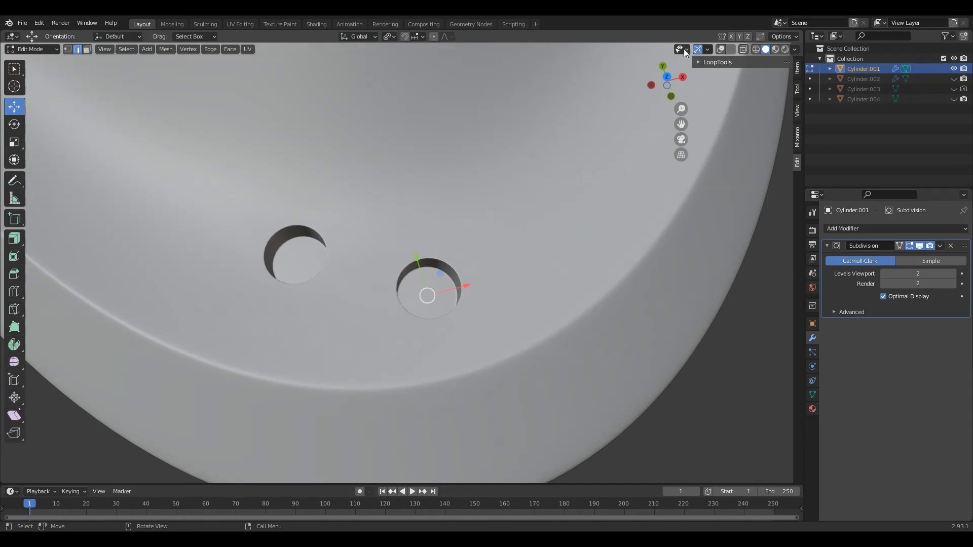
{"action": "left_click", "coordinate": [721, 49]}
{"action": "left_click", "coordinate": [920, 246]}
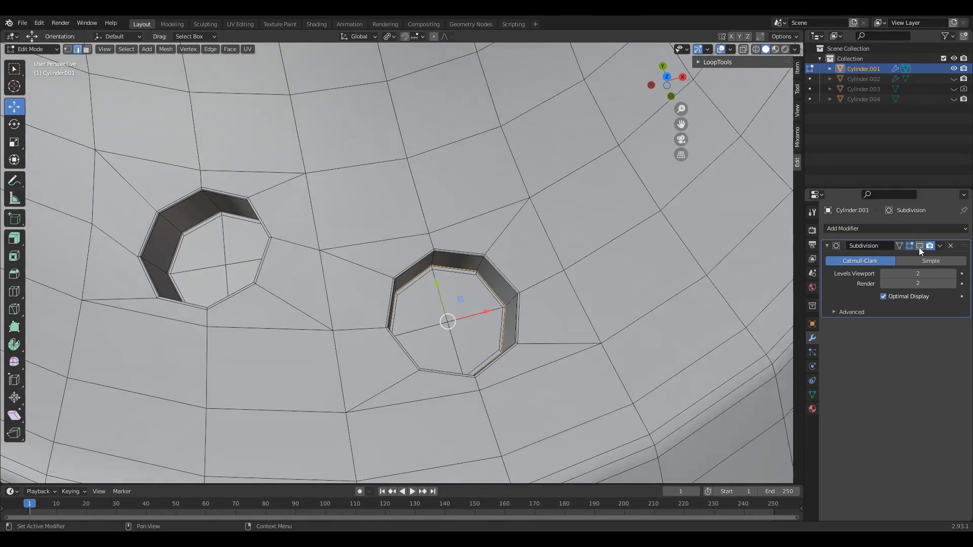
{"action": "scroll", "coordinate": [489, 248], "scroll_direction": "up", "scroll_amount": 4}
{"action": "left_click", "coordinate": [489, 209], "text": "alt"}
{"action": "middle_click_drag", "start_coordinate": [489, 209], "coordinate": [397, 220]}
{"action": "key", "text": "Tab"}
{"action": "scroll", "coordinate": [397, 220], "scroll_direction": "down", "scroll_amount": 3}
{"action": "left_click", "coordinate": [920, 246]}
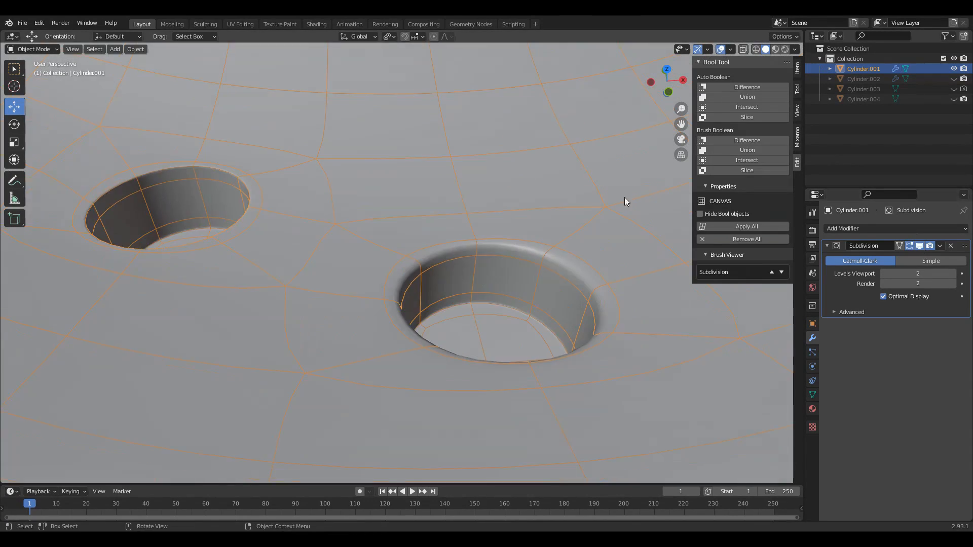
{"action": "middle_click_drag", "start_coordinate": [625, 201], "coordinate": [320, 185]}
{"action": "left_click", "coordinate": [919, 245]}
{"action": "left_click", "coordinate": [920, 245]}
Step: Edge-slide the centred hole's upper support loop and scale it slightly to adjust the rim's softness
{"action": "key", "text": "Tab"}
{"action": "left_click", "coordinate": [920, 246]}
{"action": "scroll", "coordinate": [447, 279], "scroll_direction": "up", "scroll_amount": 4}
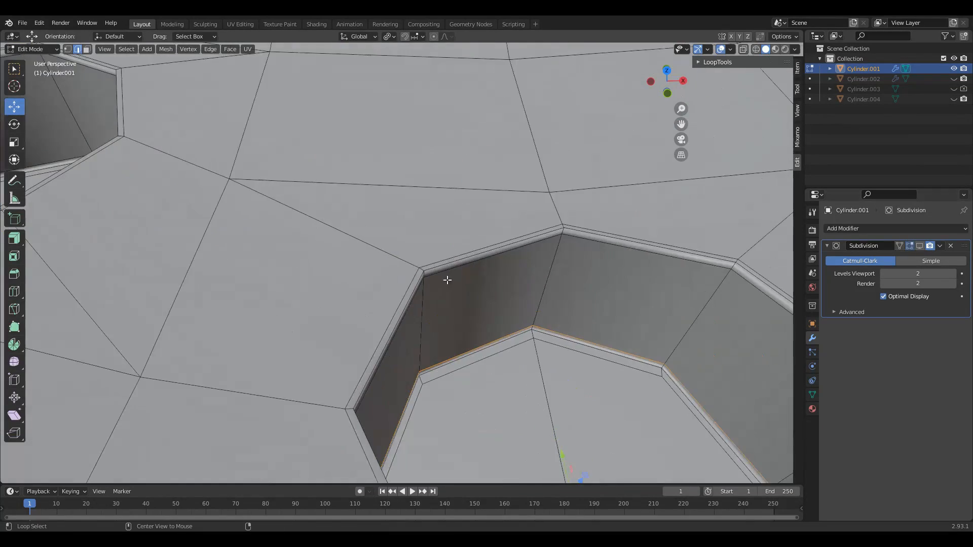
{"action": "left_click", "coordinate": [448, 276], "text": "alt"}
{"action": "middle_click_drag", "start_coordinate": [448, 276], "coordinate": [465, 173]}
{"action": "key", "text": "g"}
{"action": "key", "text": "g"}
{"action": "left_click", "coordinate": [439, 189]}
{"action": "key", "text": "s"}
{"action": "left_click", "coordinate": [568, 299]}
{"action": "key", "text": "Tab"}
{"action": "left_click", "coordinate": [919, 246]}
Step: Examine the off-centre hole's rim in the base mesh and in the smoothed surface, comparing it with the centred hole
{"action": "middle_click_drag", "start_coordinate": [463, 171], "coordinate": [382, 151]}
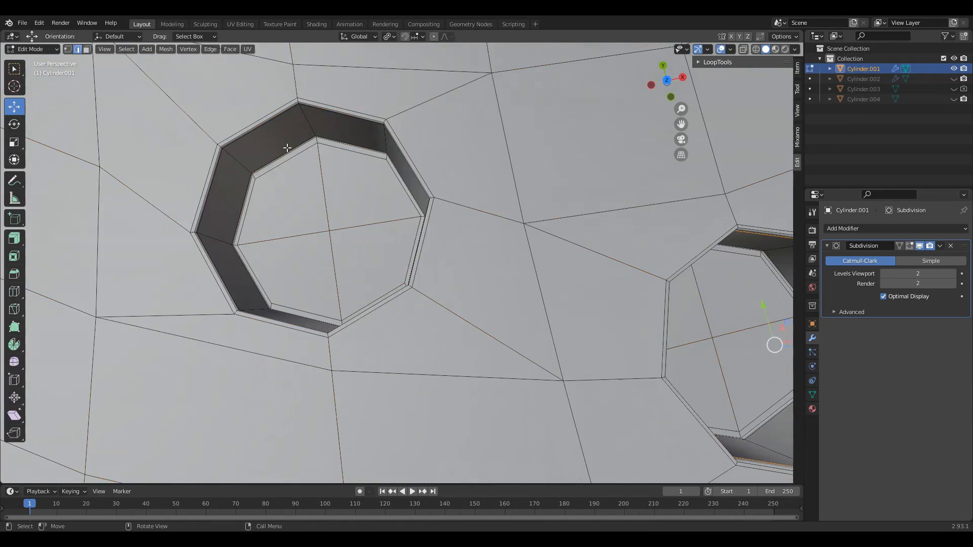
{"action": "middle_click_drag", "start_coordinate": [283, 145], "coordinate": [300, 132]}
{"action": "key", "text": "Tab"}
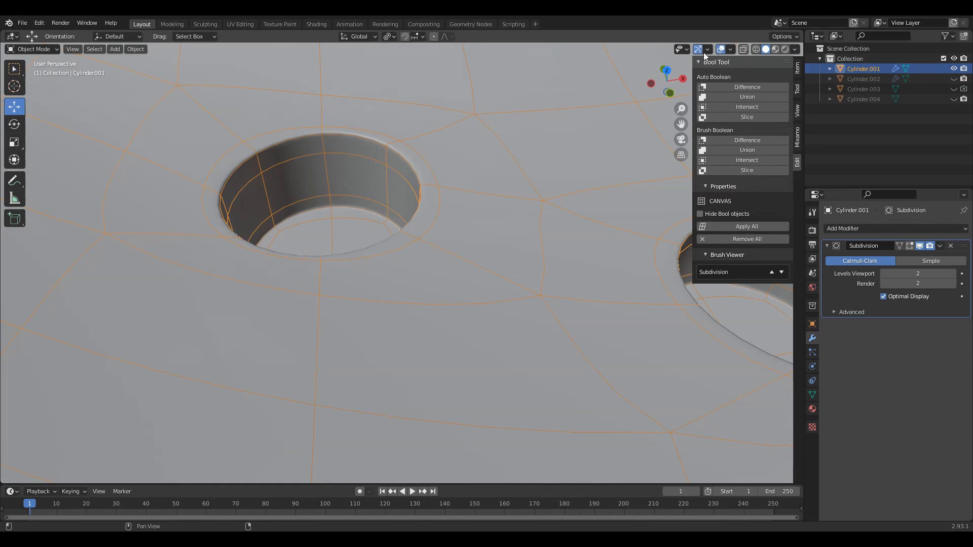
{"action": "scroll", "coordinate": [286, 300], "scroll_direction": "down", "scroll_amount": 7}
{"action": "scroll", "coordinate": [503, 303], "scroll_direction": "up", "scroll_amount": 4}
{"action": "key", "text": "Tab"}
{"action": "middle_click_drag", "start_coordinate": [504, 303], "coordinate": [372, 294]}
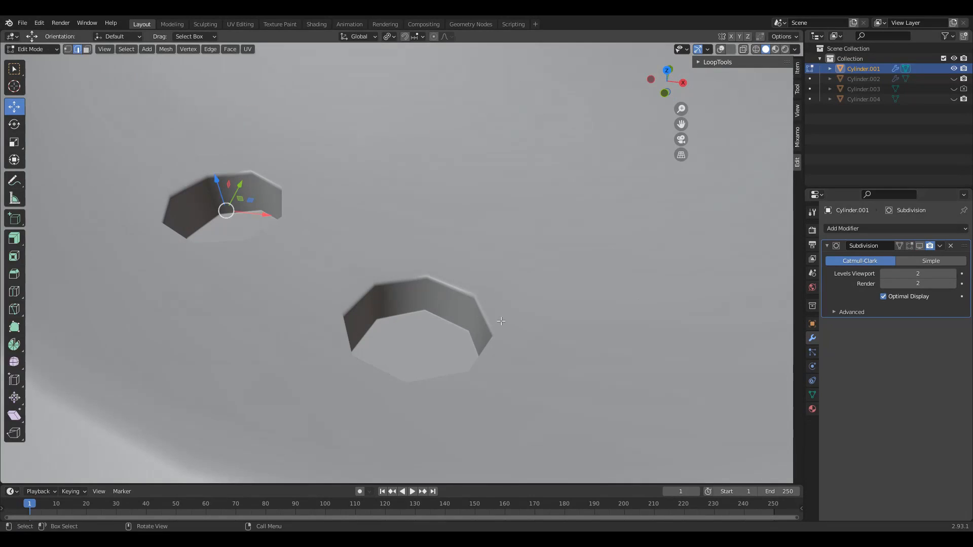
{"action": "left_click", "coordinate": [727, 49]}
Step: Edge-slide the near-floor support loops of the centred hole and the off-centre hole along their walls
{"action": "scroll", "coordinate": [507, 336], "scroll_direction": "up", "scroll_amount": 2}
{"action": "key", "text": "g"}
{"action": "key", "text": "g"}
{"action": "right_click", "coordinate": [506, 336]}
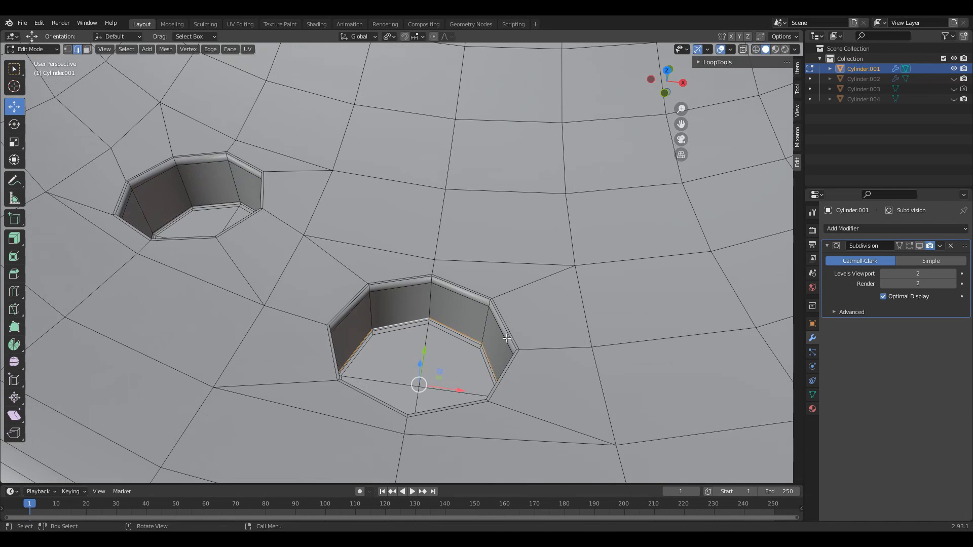
{"action": "key", "text": "g"}
{"action": "key", "text": "g"}
{"action": "left_click", "coordinate": [507, 336]}
{"action": "left_click", "coordinate": [259, 191], "text": "alt"}
{"action": "key", "text": "g"}
{"action": "key", "text": "g"}
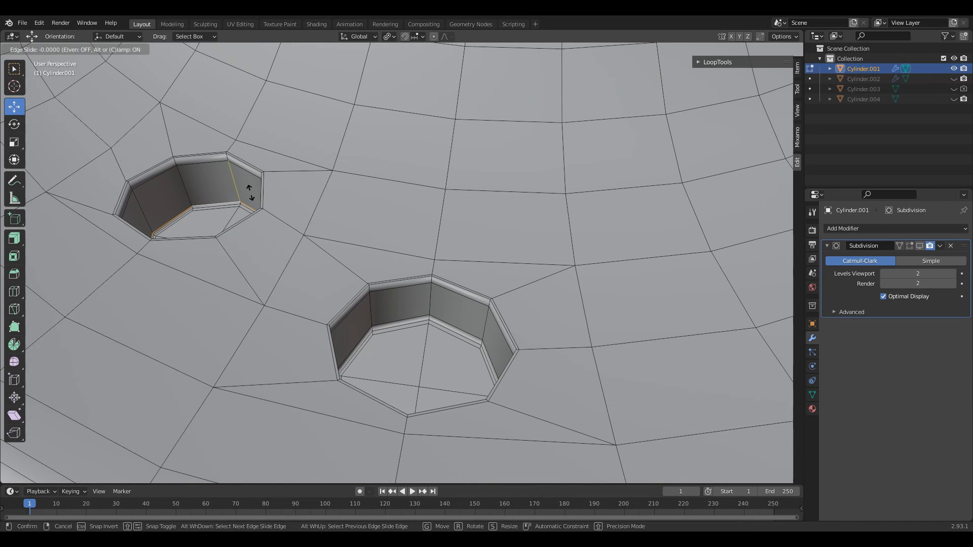
{"action": "left_click", "coordinate": [284, 220]}
Step: Examine both smoothed recesses and the surrounding surface with the overlays hidden
{"action": "key", "text": "Tab"}
{"action": "scroll", "coordinate": [283, 220], "scroll_direction": "down", "scroll_amount": 6}
{"action": "key", "text": "shift+alt+z"}
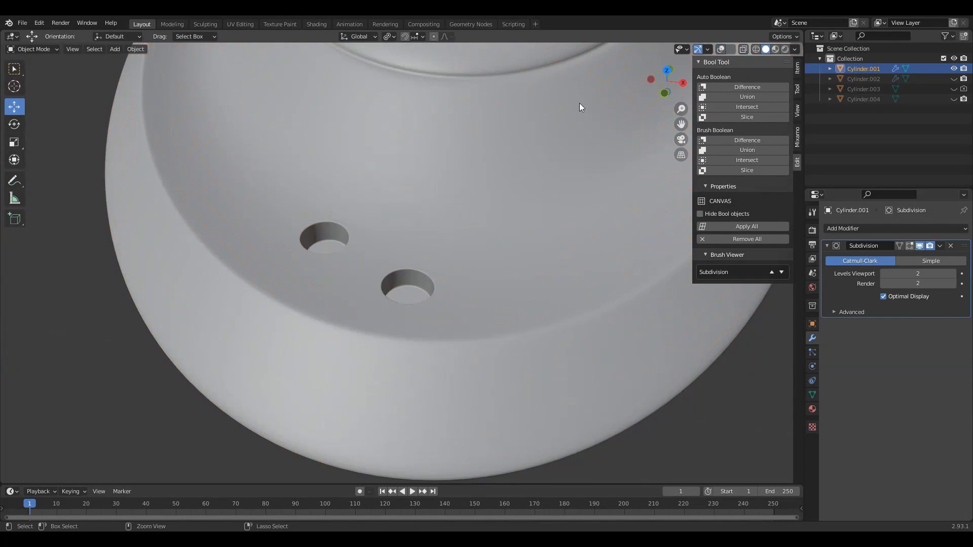
{"action": "middle_click_drag", "start_coordinate": [580, 103], "coordinate": [532, 301]}
{"action": "left_click", "coordinate": [720, 49]}
Step: Symmetrize the whole mesh with direction +Y to -Y to mirror the off-centre hole across the centre line
{"action": "key", "text": "Tab"}
{"action": "scroll", "coordinate": [521, 258], "scroll_direction": "up", "scroll_amount": 8}
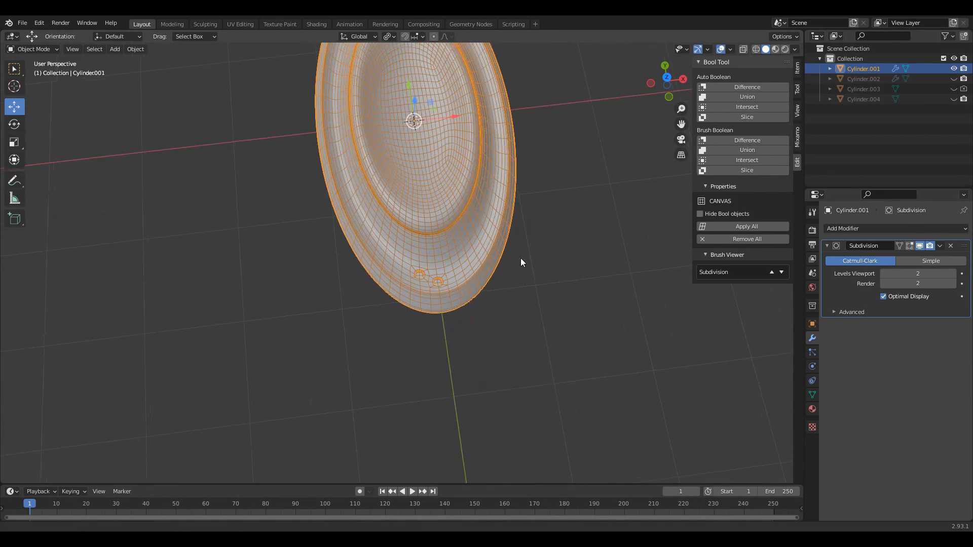
{"action": "scroll", "coordinate": [542, 245], "scroll_direction": "down", "scroll_amount": 5}
{"action": "middle_click_drag", "start_coordinate": [542, 245], "coordinate": [189, 155]}
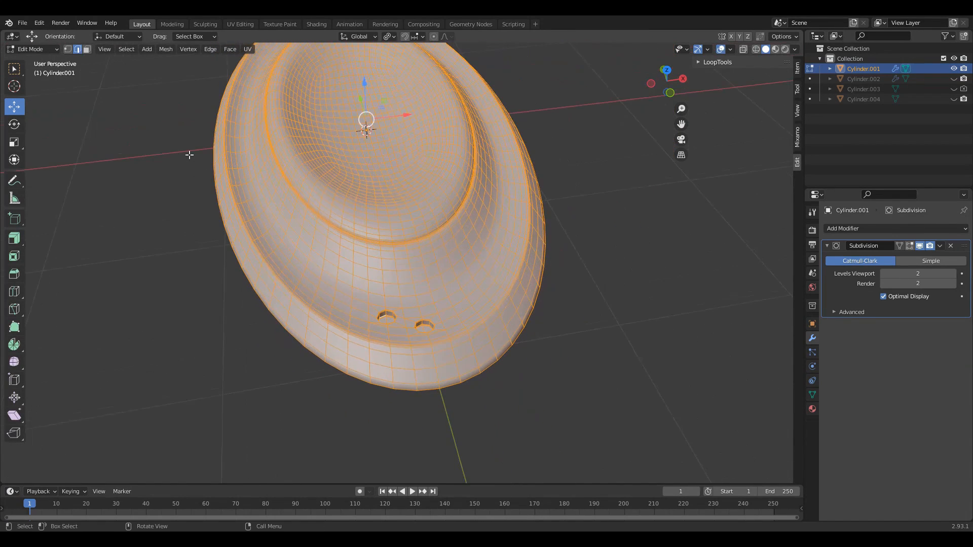
{"action": "left_click", "coordinate": [165, 49]}
{"action": "left_click", "coordinate": [186, 193]}
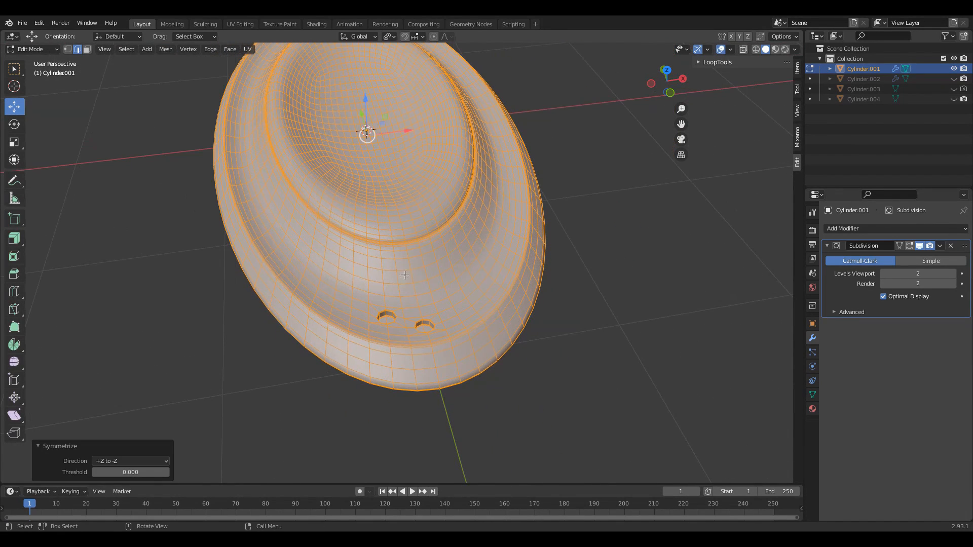
{"action": "left_click", "coordinate": [157, 461]}
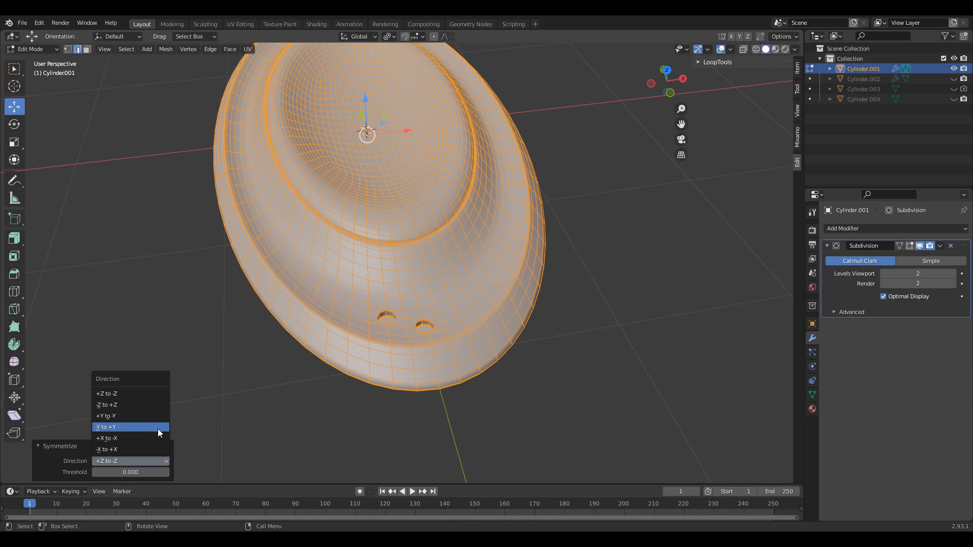
{"action": "left_click", "coordinate": [160, 443]}
{"action": "left_click", "coordinate": [145, 461]}
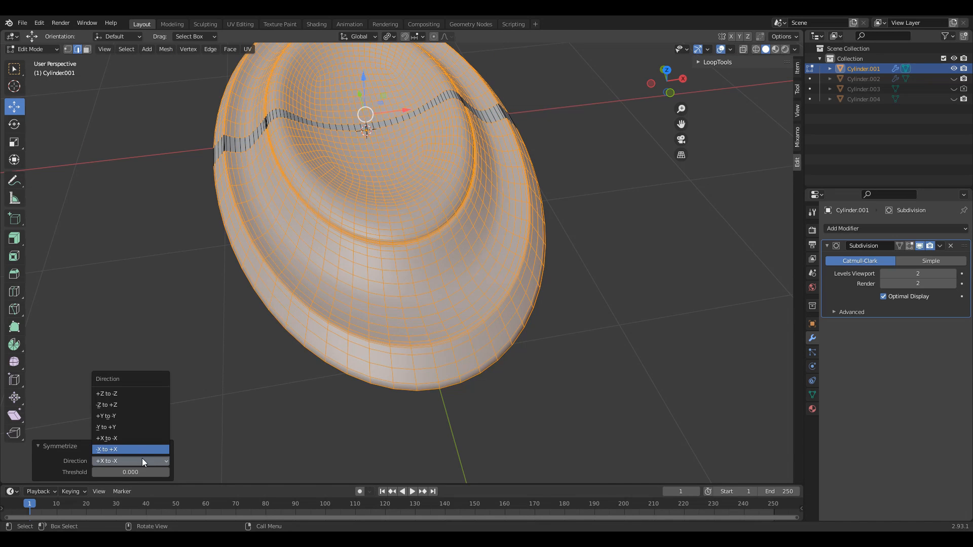
{"action": "left_click", "coordinate": [138, 416]}
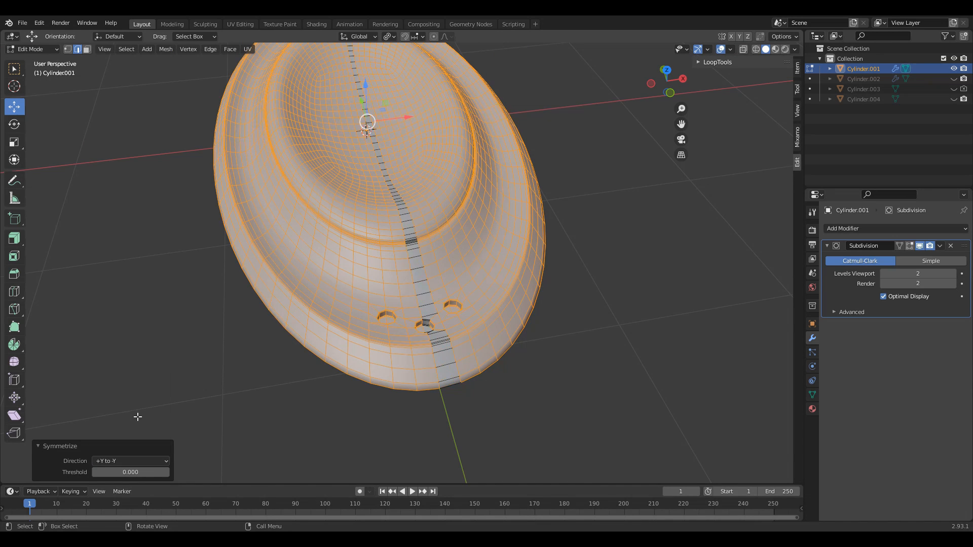
Step: Examine the three recesses and the overall form from several angles, with and without the overlays
{"action": "middle_click_drag", "start_coordinate": [364, 375], "coordinate": [345, 339]}
{"action": "scroll", "coordinate": [393, 282], "scroll_direction": "up", "scroll_amount": 8}
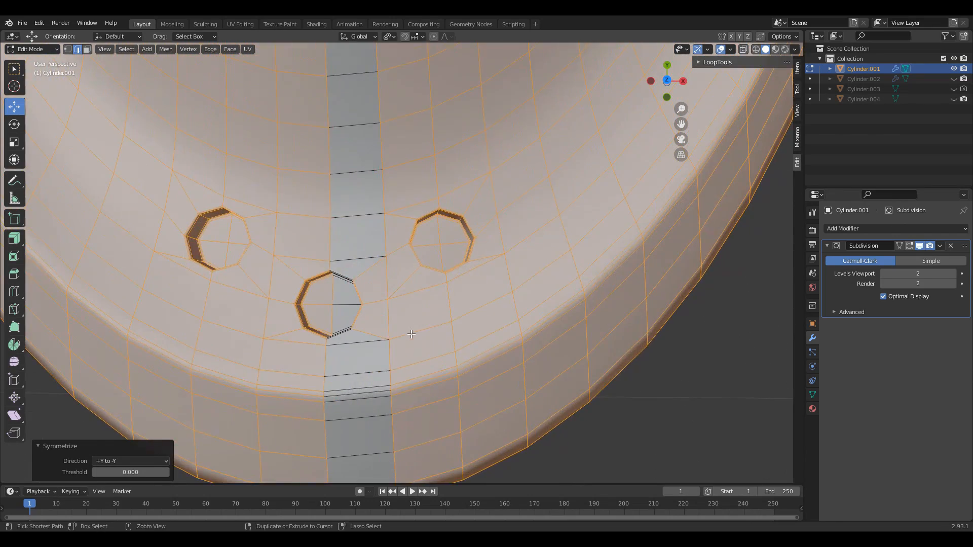
{"action": "scroll", "coordinate": [392, 281], "scroll_direction": "down", "scroll_amount": 3}
{"action": "key", "text": "Tab"}
{"action": "scroll", "coordinate": [454, 229], "scroll_direction": "down", "scroll_amount": 4}
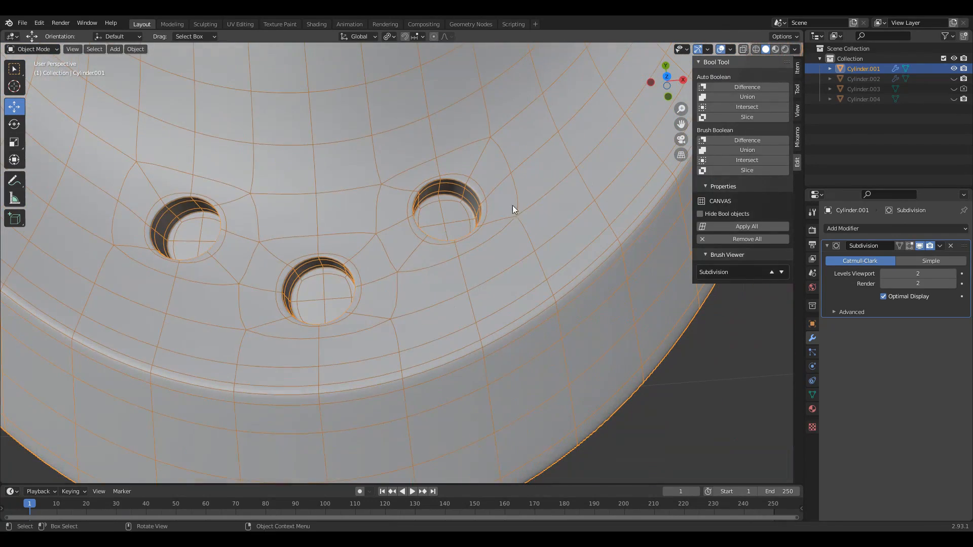
{"action": "left_click", "coordinate": [717, 50]}
{"action": "scroll", "coordinate": [421, 148], "scroll_direction": "down", "scroll_amount": 6}
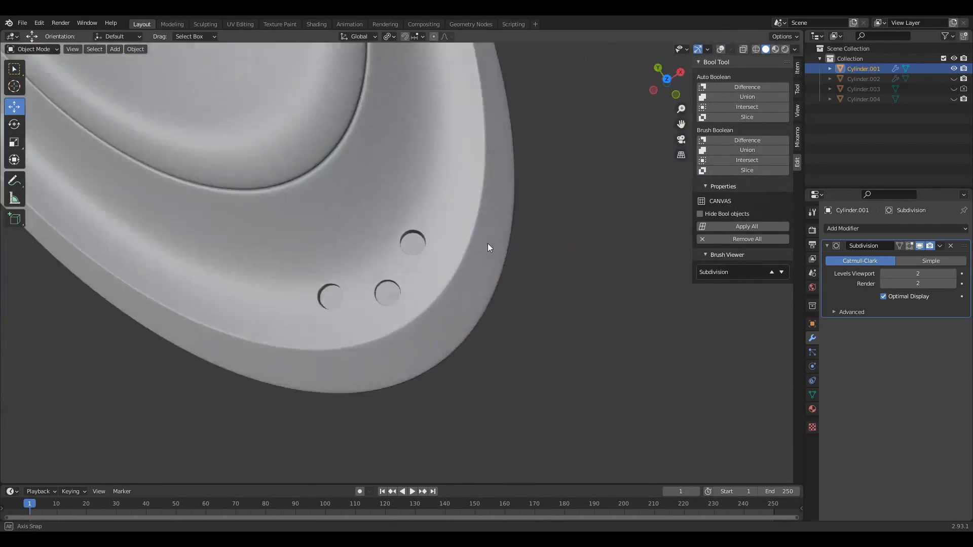
{"action": "middle_click_drag", "start_coordinate": [489, 245], "coordinate": [390, 251]}
{"action": "middle_click_drag", "start_coordinate": [473, 241], "coordinate": [478, 293]}
{"action": "left_click", "coordinate": [478, 294]}
{"action": "scroll", "coordinate": [483, 276], "scroll_direction": "up", "scroll_amount": 2}
{"action": "key", "text": "Tab"}
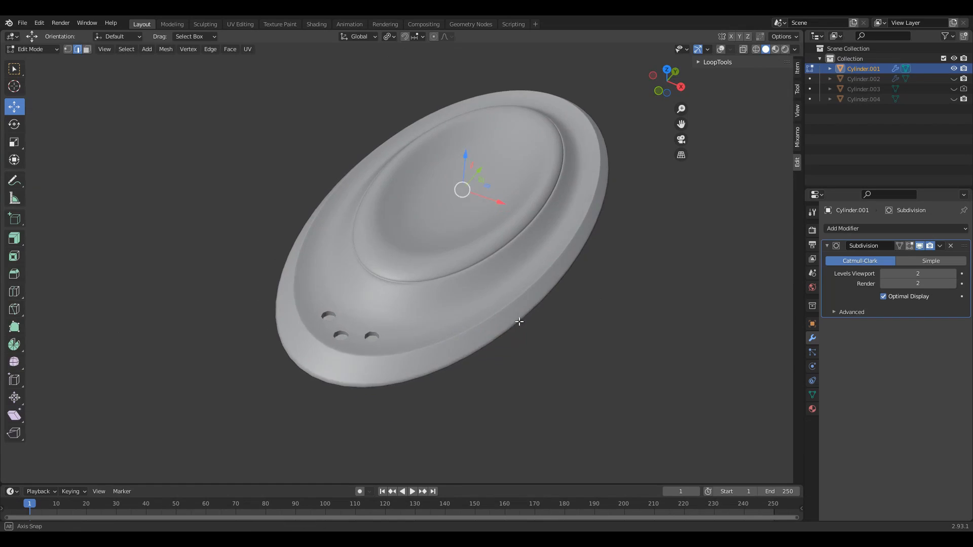
{"action": "middle_click_drag", "start_coordinate": [516, 321], "coordinate": [752, 60]}
{"action": "left_click", "coordinate": [725, 50]}
Step: Extrude the open edge loop on the underside in place and scale it inward to 0.8
{"action": "middle_click_drag", "start_coordinate": [324, 335], "coordinate": [457, 312]}
{"action": "key", "text": "Tab"}
{"action": "scroll", "coordinate": [347, 272], "scroll_direction": "up", "scroll_amount": 3}
{"action": "key", "text": "Tab"}
{"action": "left_click", "coordinate": [499, 327], "text": "alt"}
{"action": "key", "text": "e"}
{"action": "key", "text": "Escape"}
{"action": "key", "text": "s"}
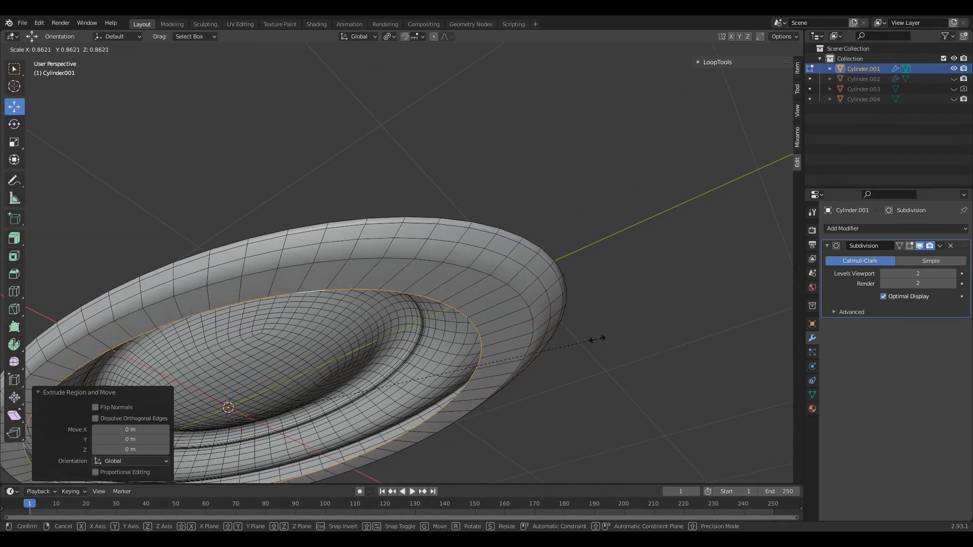
{"action": "left_click", "coordinate": [575, 344]}
{"action": "left_click", "coordinate": [918, 247]}
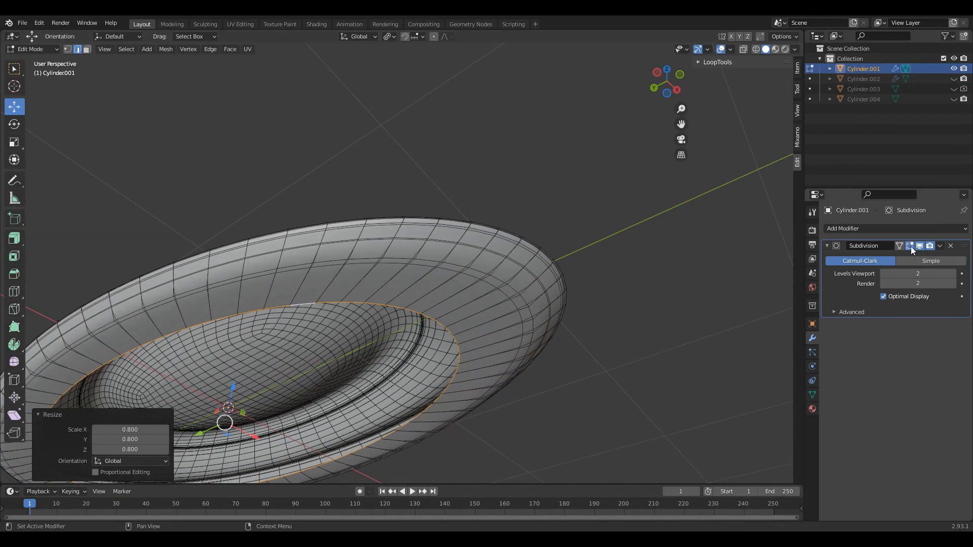
{"action": "left_click", "coordinate": [911, 247]}
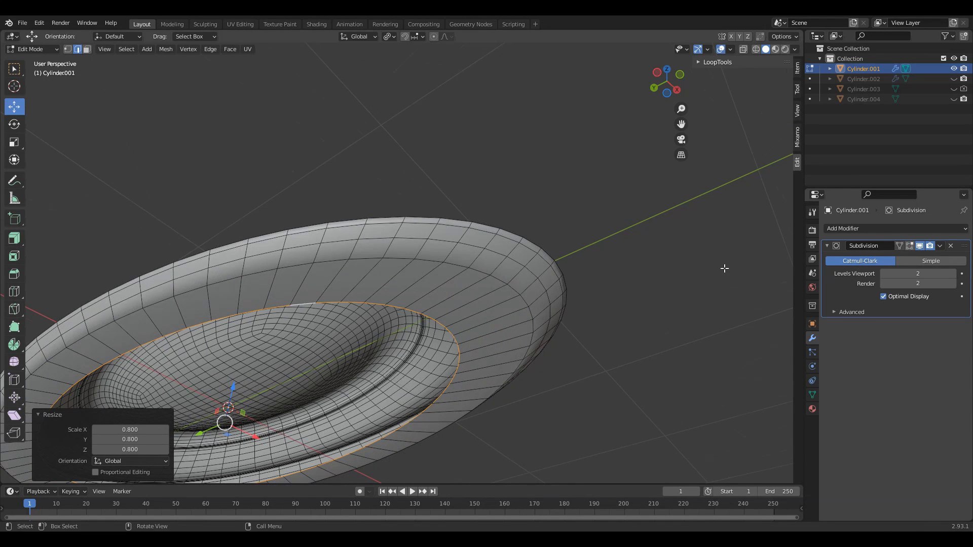
{"action": "middle_click_drag", "start_coordinate": [724, 267], "coordinate": [545, 260]}
{"action": "left_click", "coordinate": [681, 83]}
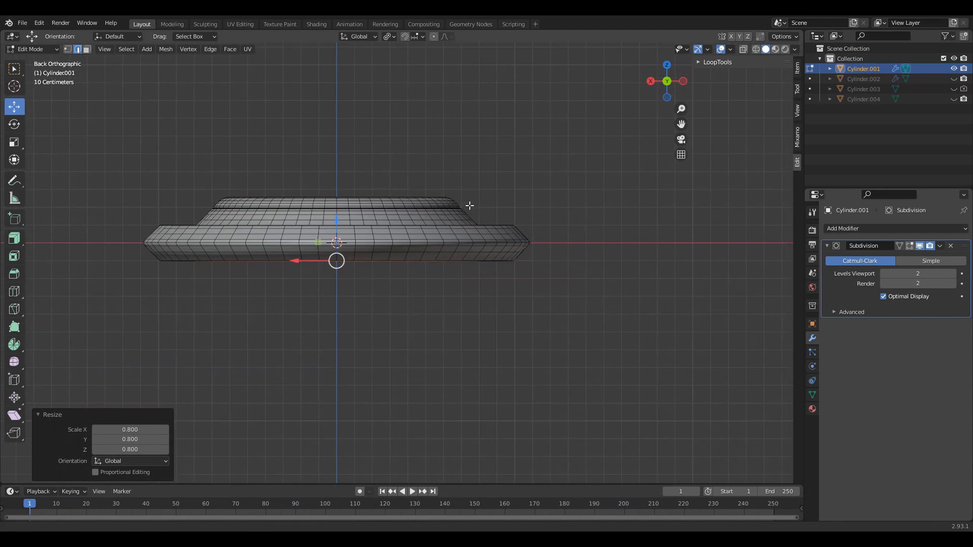
{"action": "key", "text": "g"}
{"action": "left_click", "coordinate": [339, 215]}
{"action": "key", "text": "ctrl+z"}
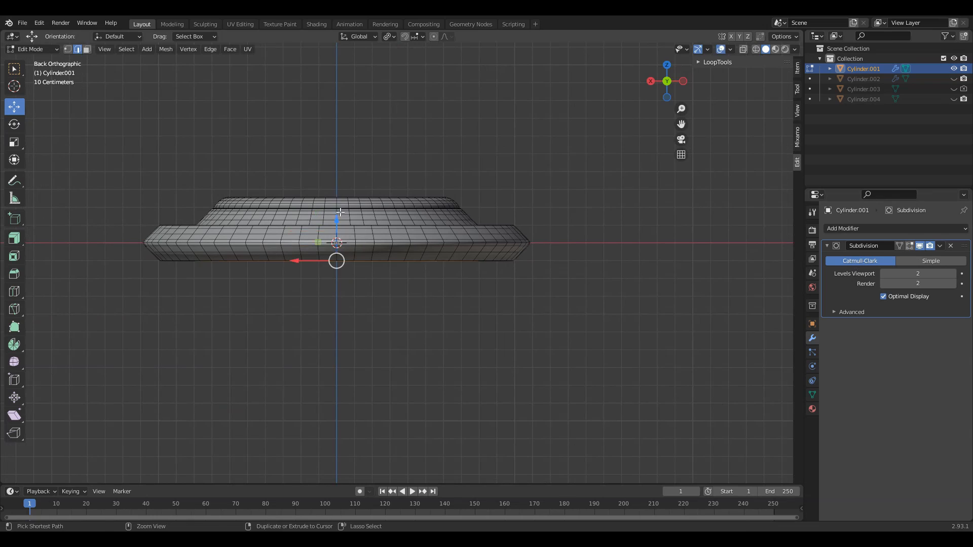
Step: Move the extruded inner loop straight down along Z so it sits below the underside's outer edge
{"action": "left_click_drag", "start_coordinate": [334, 223], "coordinate": [338, 236]}
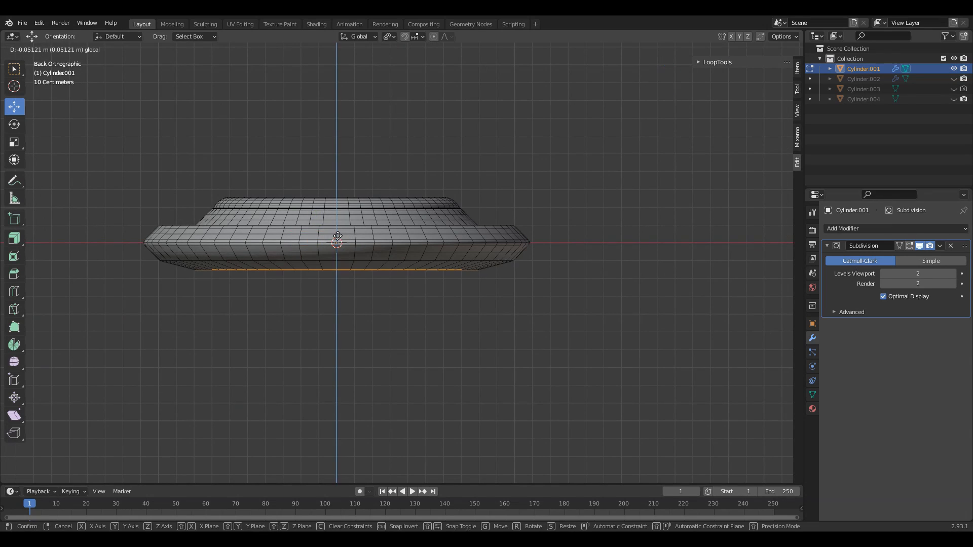
{"action": "left_click", "coordinate": [324, 365]}
{"action": "middle_click_drag", "start_coordinate": [328, 363], "coordinate": [564, 352]}
Step: Fill the open underside loop with a face and inset that face by about 0.057 m
{"action": "key", "text": "f"}
{"action": "key", "text": "i"}
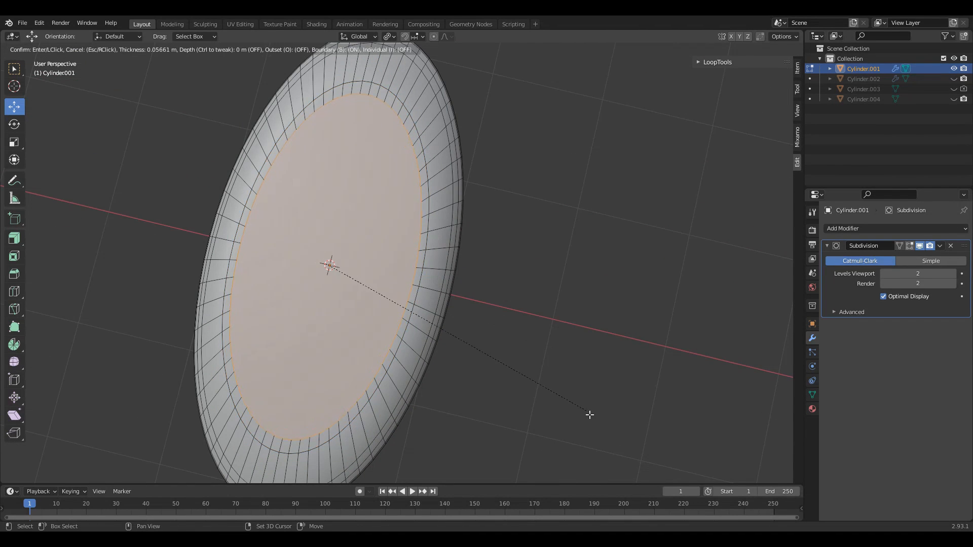
{"action": "left_click", "coordinate": [590, 414]}
{"action": "middle_click_drag", "start_coordinate": [589, 414], "coordinate": [445, 294]}
Step: Add one centred loop cut, factor 0, around the lowest sloped band of the underside
{"action": "key", "text": "Tab"}
{"action": "left_click", "coordinate": [668, 77]}
{"action": "scroll", "coordinate": [445, 293], "scroll_direction": "up", "scroll_amount": 3}
{"action": "key", "text": "Tab"}
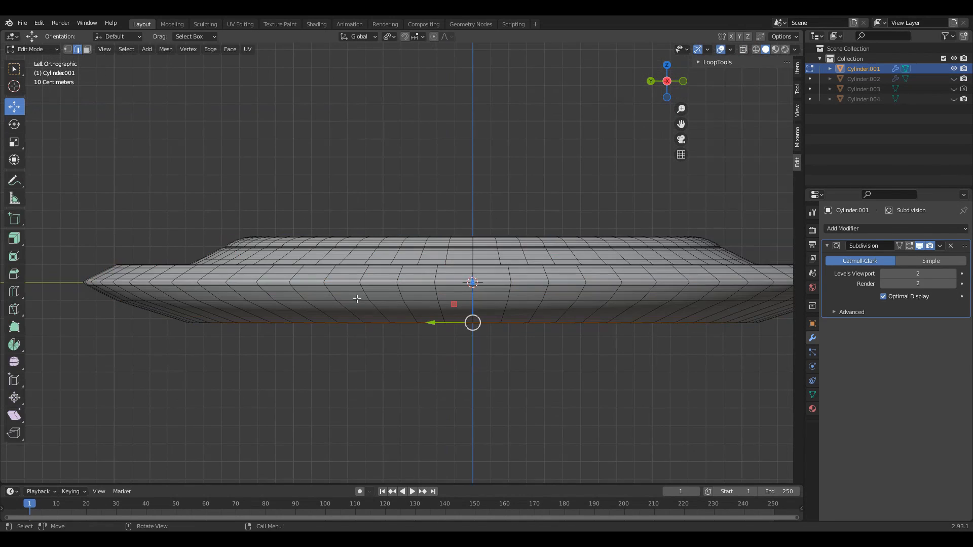
{"action": "middle_click_drag", "start_coordinate": [340, 320], "coordinate": [301, 277], "text": "shift"}
{"action": "key", "text": "Tab"}
{"action": "key", "text": "Tab"}
{"action": "key", "text": "ctrl+r"}
{"action": "left_click", "coordinate": [298, 268]}
{"action": "right_click", "coordinate": [298, 268]}
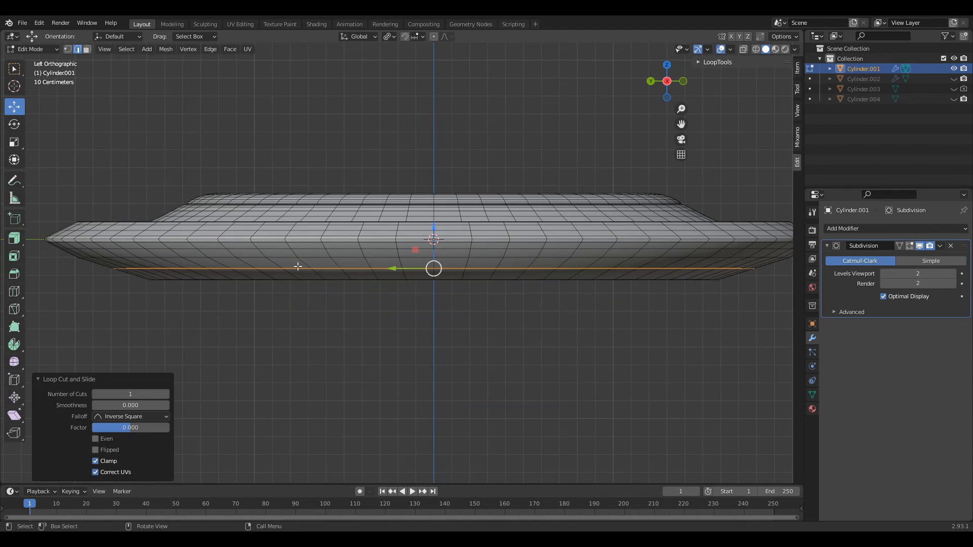
Step: Scale the new underside loop outward to about 1.024 to round the lower profile
{"action": "middle_click_drag", "start_coordinate": [522, 327], "coordinate": [504, 318], "text": "shift"}
{"action": "key", "text": "s"}
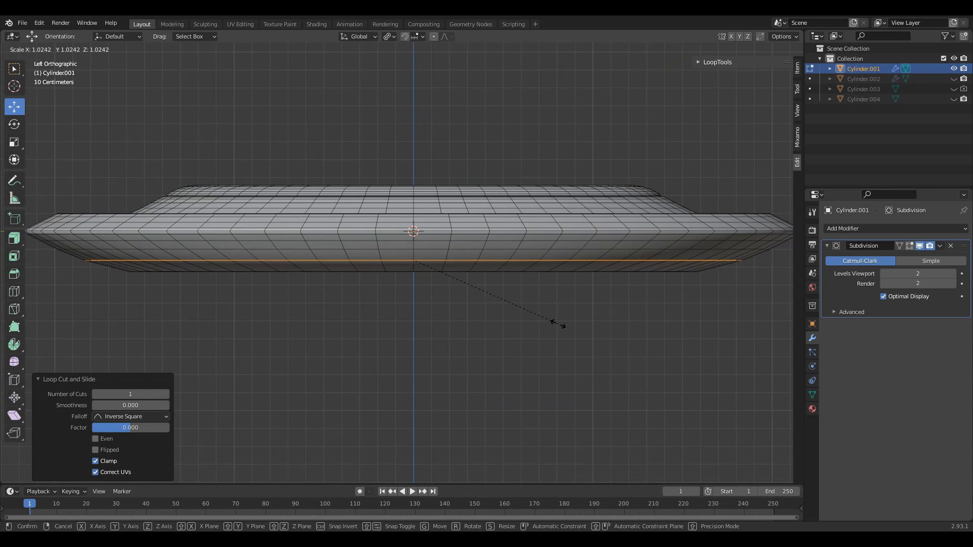
{"action": "left_click", "coordinate": [558, 325]}
{"action": "key", "text": "Tab"}
Step: Examine the smoothed, closed underside from several angles, with and without the wireframe overlay
{"action": "scroll", "coordinate": [377, 302], "scroll_direction": "down", "scroll_amount": 3}
{"action": "middle_click_drag", "start_coordinate": [401, 349], "coordinate": [537, 254]}
{"action": "left_click", "coordinate": [567, 314]}
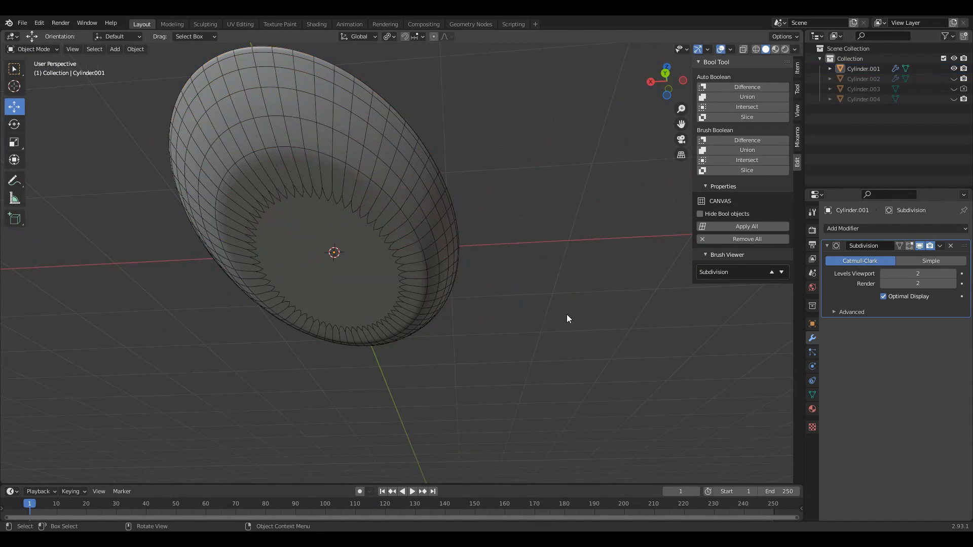
{"action": "scroll", "coordinate": [628, 213], "scroll_direction": "down", "scroll_amount": 2}
{"action": "left_click", "coordinate": [722, 49]}
{"action": "middle_click_drag", "start_coordinate": [460, 190], "coordinate": [568, 218]}
{"action": "left_click", "coordinate": [719, 49]}
{"action": "middle_click_drag", "start_coordinate": [491, 287], "coordinate": [825, 258]}
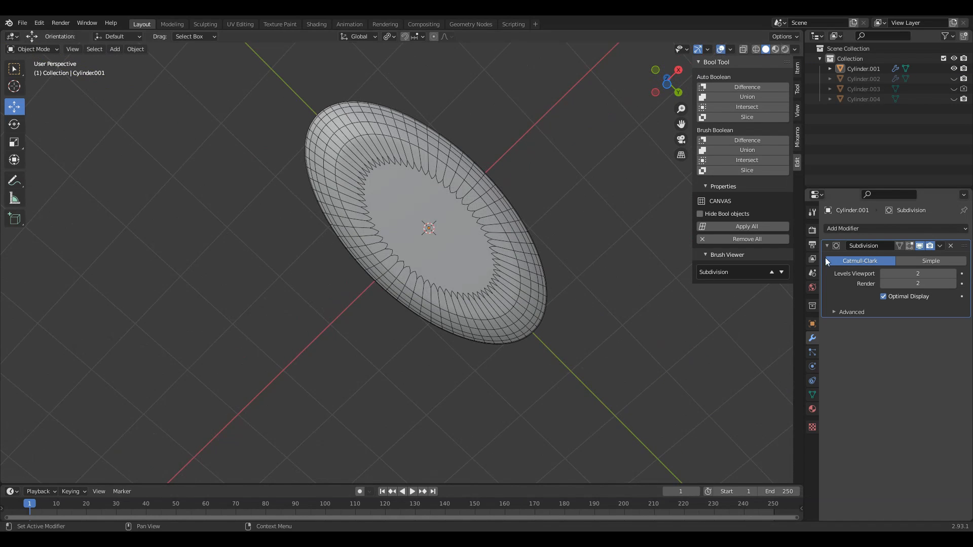
Step: Connect the two end vertices of the flat underside face with an edge along its long axis using Connect Vertex Pairs
{"action": "key", "text": "Tab"}
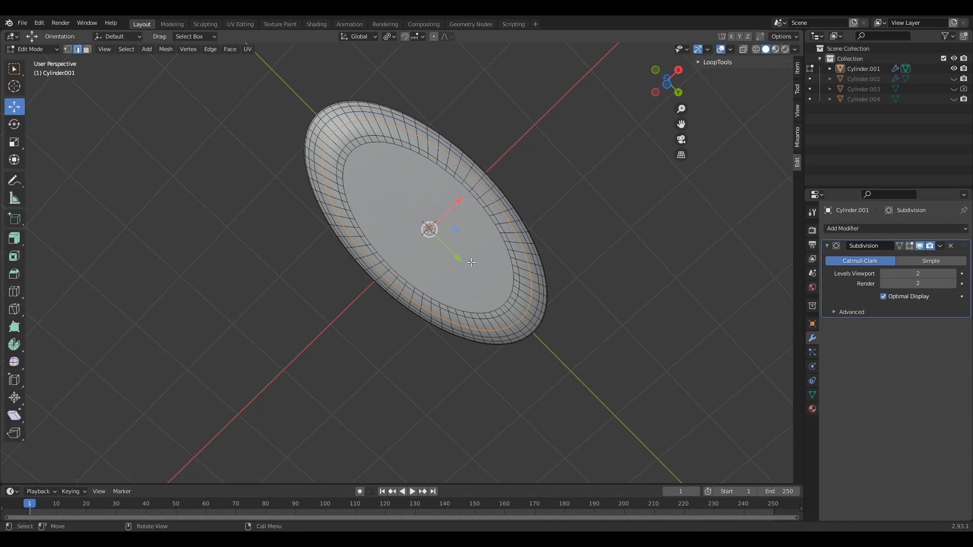
{"action": "scroll", "coordinate": [520, 263], "scroll_direction": "up", "scroll_amount": 3}
{"action": "middle_click_drag", "start_coordinate": [519, 263], "coordinate": [510, 297]}
{"action": "left_click", "coordinate": [490, 283]}
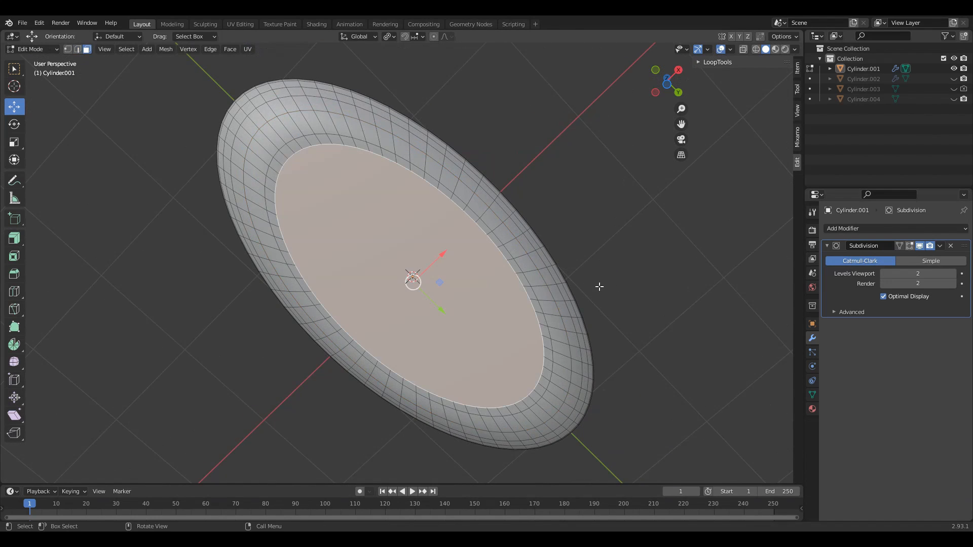
{"action": "middle_click_drag", "start_coordinate": [599, 284], "coordinate": [514, 167]}
{"action": "left_click", "coordinate": [574, 285]}
{"action": "left_click", "coordinate": [662, 86]}
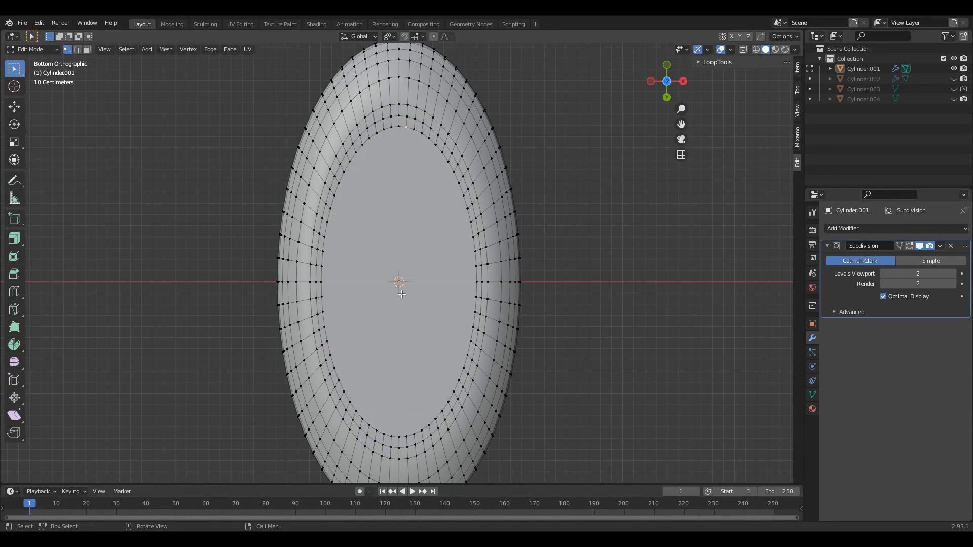
{"action": "left_click", "coordinate": [396, 435], "text": "shift"}
{"action": "right_click", "coordinate": [396, 434]}
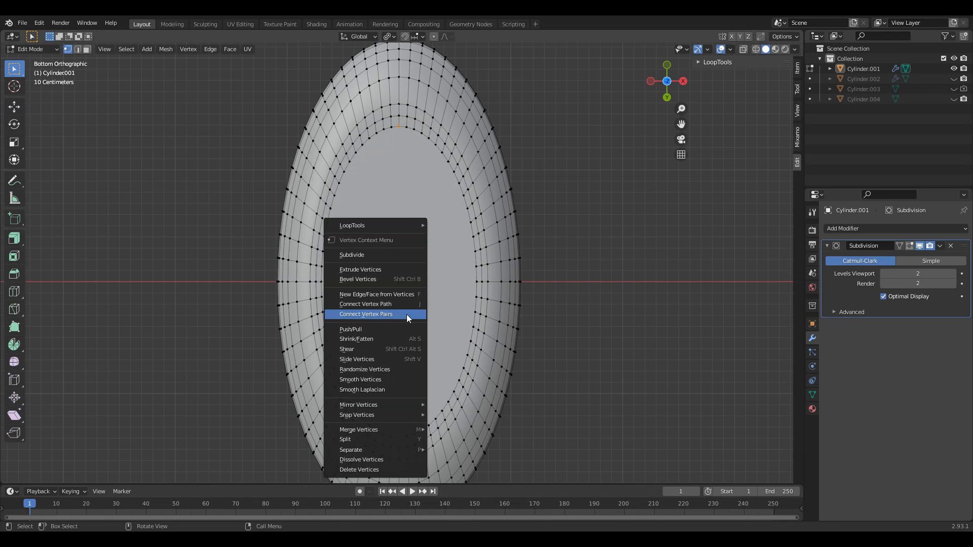
{"action": "left_click", "coordinate": [405, 317]}
Step: Connect the two side vertices of the underside face with an edge across its short axis through the centre
{"action": "left_click", "coordinate": [476, 282], "text": "shift"}
{"action": "right_click", "coordinate": [476, 283]}
{"action": "left_click", "coordinate": [479, 283]}
{"action": "middle_click_drag", "start_coordinate": [476, 284], "coordinate": [497, 405]}
{"action": "left_click", "coordinate": [667, 87]}
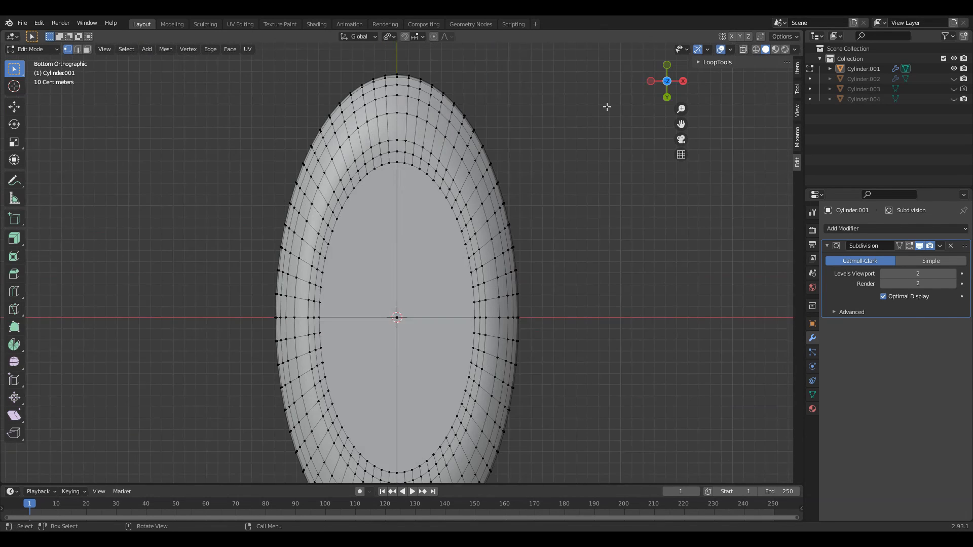
Step: Connect opposite perimeter vertices with six parallel crosswise edges over the -Y half of the underside face
{"action": "scroll", "coordinate": [406, 254], "scroll_direction": "up", "scroll_amount": 2}
{"action": "left_click", "coordinate": [275, 323]}
{"action": "left_click", "coordinate": [505, 255], "text": "shift"}
{"action": "right_click", "coordinate": [397, 215]}
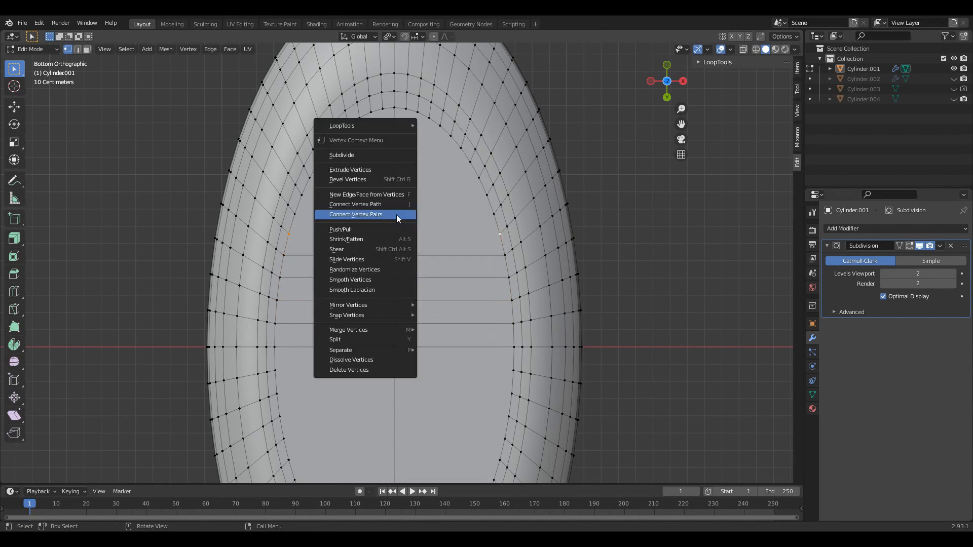
{"action": "left_click", "coordinate": [397, 217]}
Step: Connect opposite perimeter vertices with parallel long-axis edges on both sides of the underside face's centreline
{"action": "mouse_move", "coordinate": [397, 218]}
{"action": "middle_mouse_down", "text": "ctrl"}
{"action": "mouse_move", "coordinate": [397, 294]}
{"action": "mouse_move", "coordinate": [398, 234]}
{"action": "middle_mouse_up", "text": "ctrl"}
{"action": "middle_click_drag", "start_coordinate": [395, 152], "coordinate": [395, 188], "text": "ctrl"}
{"action": "middle_click_drag", "start_coordinate": [395, 188], "coordinate": [393, 106], "text": "shift"}
{"action": "left_click", "coordinate": [388, 85]}
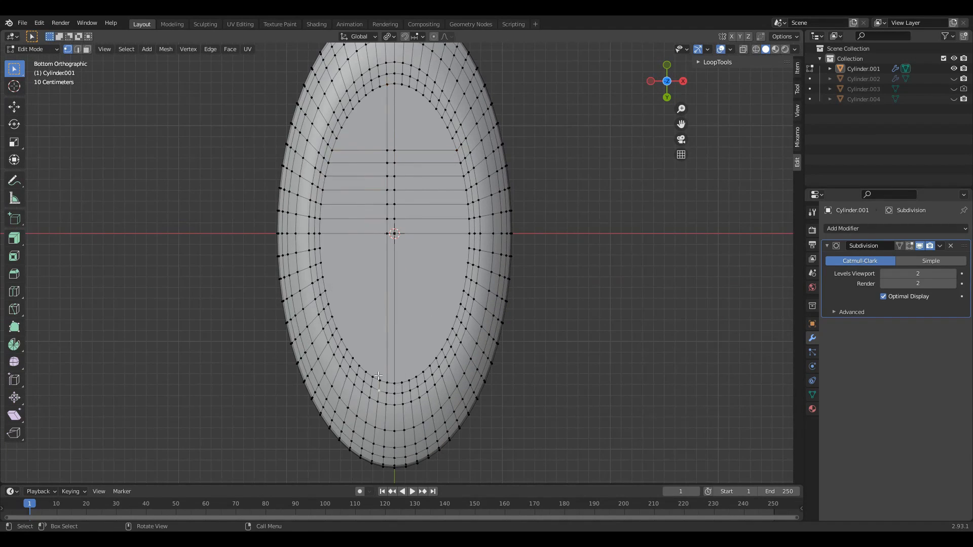
{"action": "left_click", "coordinate": [380, 87], "text": "shift"}
{"action": "right_click", "coordinate": [370, 113]}
{"action": "left_click", "coordinate": [370, 113]}
{"action": "left_click", "coordinate": [373, 90]}
{"action": "left_click", "coordinate": [372, 377], "text": "shift"}
{"action": "right_click", "coordinate": [354, 237]}
{"action": "left_click", "coordinate": [354, 237]}
{"action": "left_click", "coordinate": [366, 94]}
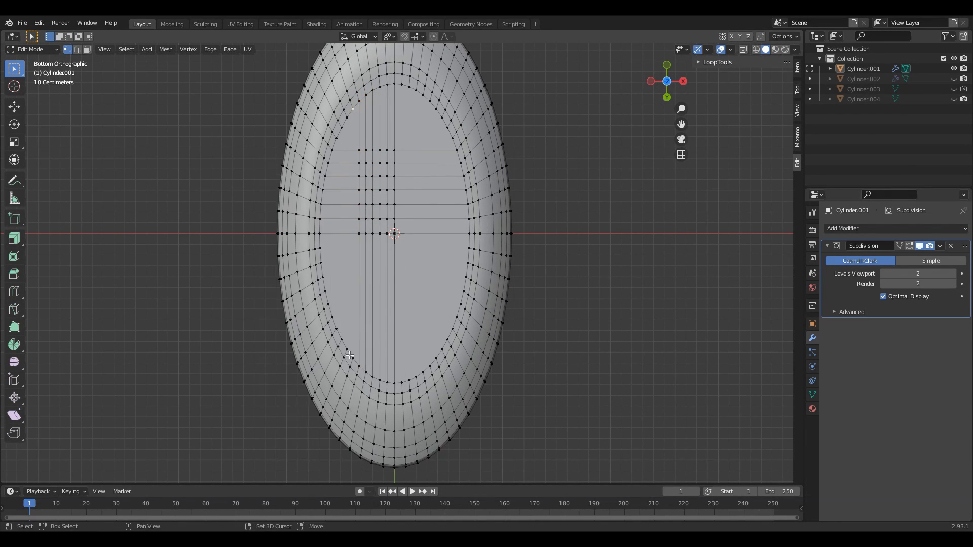
{"action": "right_click", "coordinate": [422, 133]}
{"action": "left_click", "coordinate": [422, 134]}
Step: Select the whole mesh, return to Object Mode and examine the new underside grid
{"action": "middle_click_drag", "start_coordinate": [401, 142], "coordinate": [394, 186], "text": "shift"}
{"action": "key", "text": "a"}
{"action": "left_click", "coordinate": [165, 49]}
{"action": "left_click", "coordinate": [192, 184]}
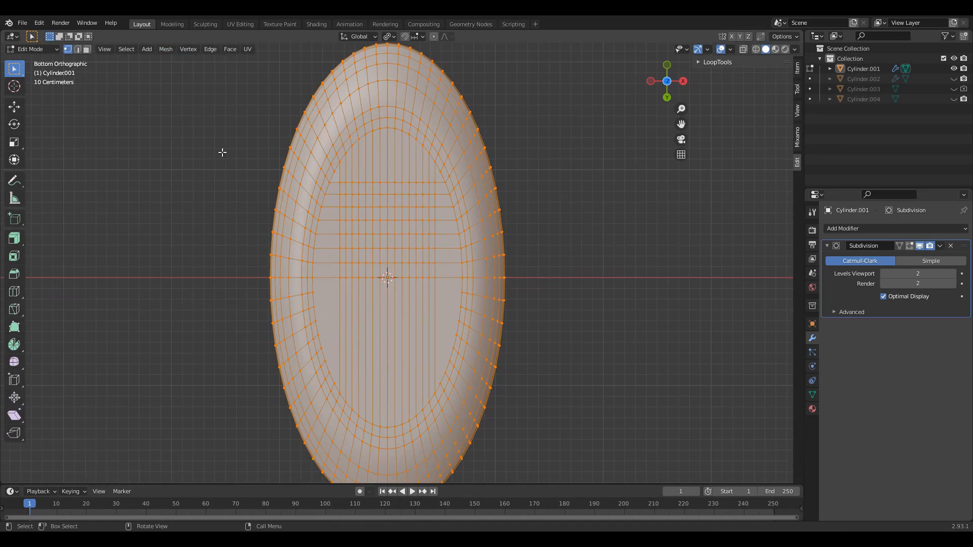
{"action": "key", "text": "Tab"}
{"action": "middle_click_drag", "start_coordinate": [498, 350], "coordinate": [507, 213]}
Step: Connect opposite perimeter vertices with parallel crosswise edges over the +Y half of the underside face to complete the grid
{"action": "key", "text": "Tab"}
{"action": "left_click", "coordinate": [669, 87]}
{"action": "left_click", "coordinate": [327, 180]}
{"action": "left_click", "coordinate": [503, 180], "text": "shift"}
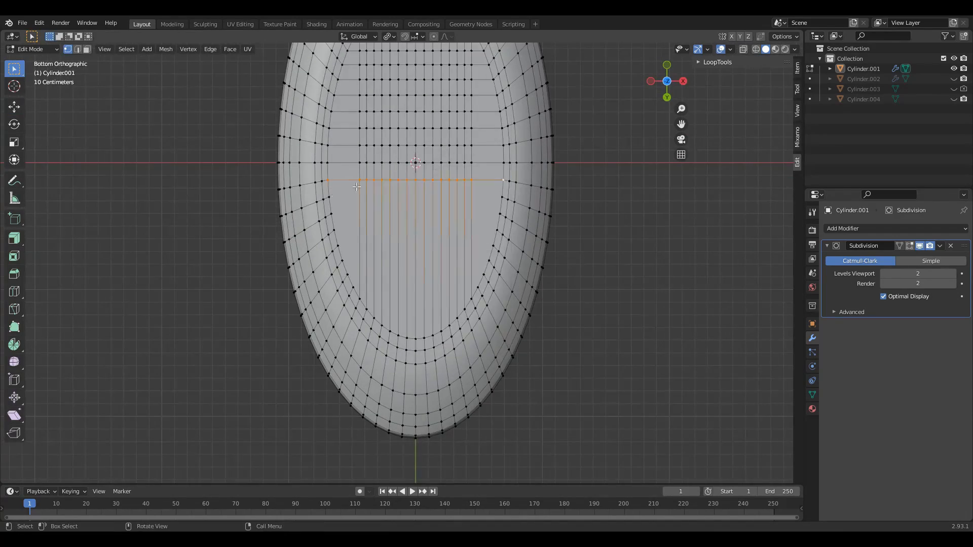
{"action": "right_click", "coordinate": [500, 198]}
{"action": "left_click", "coordinate": [500, 198]}
{"action": "left_click", "coordinate": [332, 214]}
{"action": "left_click", "coordinate": [498, 215], "text": "shift"}
{"action": "right_click", "coordinate": [418, 249]}
{"action": "left_click", "coordinate": [473, 257]}
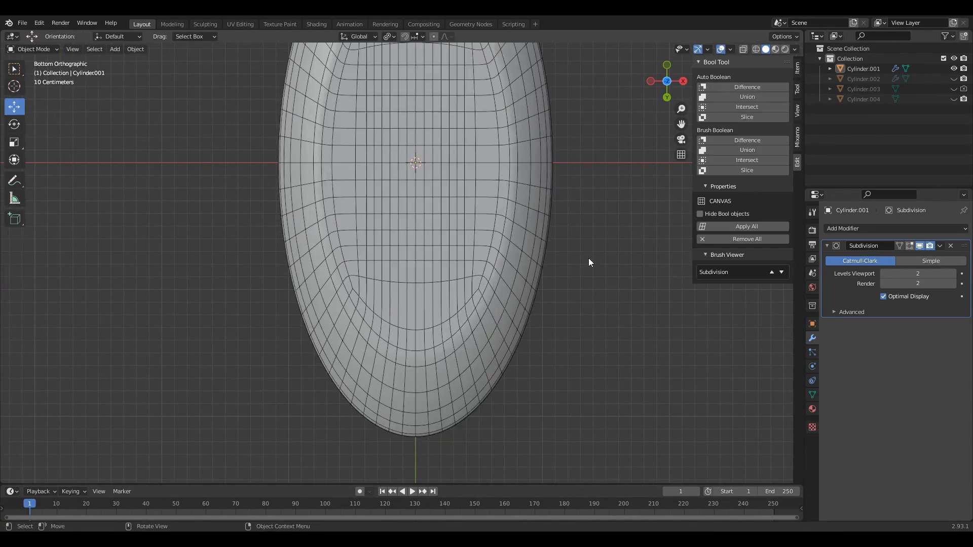
Step: Examine the upper side of the smoothed form with and without the wireframe overlay, and save the file
{"action": "middle_click_drag", "start_coordinate": [589, 258], "coordinate": [497, 203]}
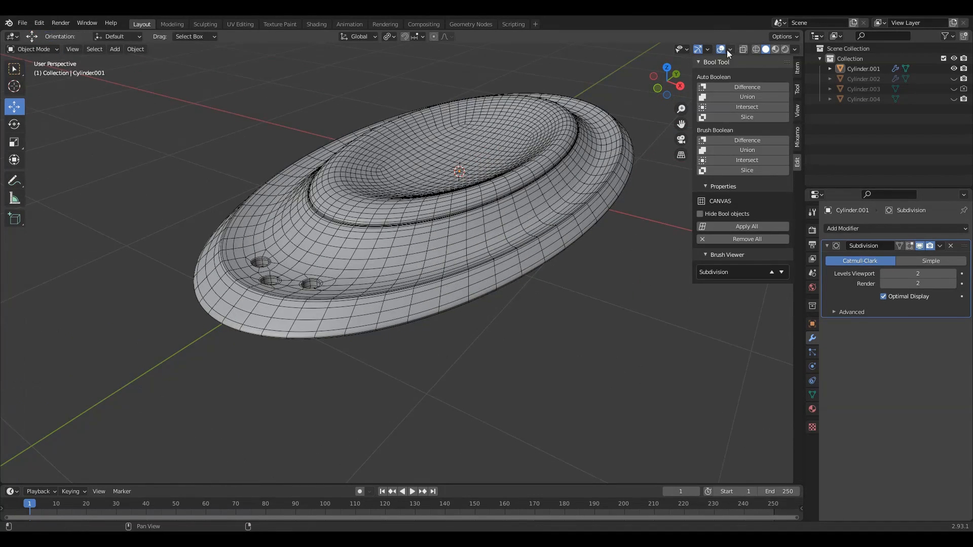
{"action": "left_click", "coordinate": [720, 49]}
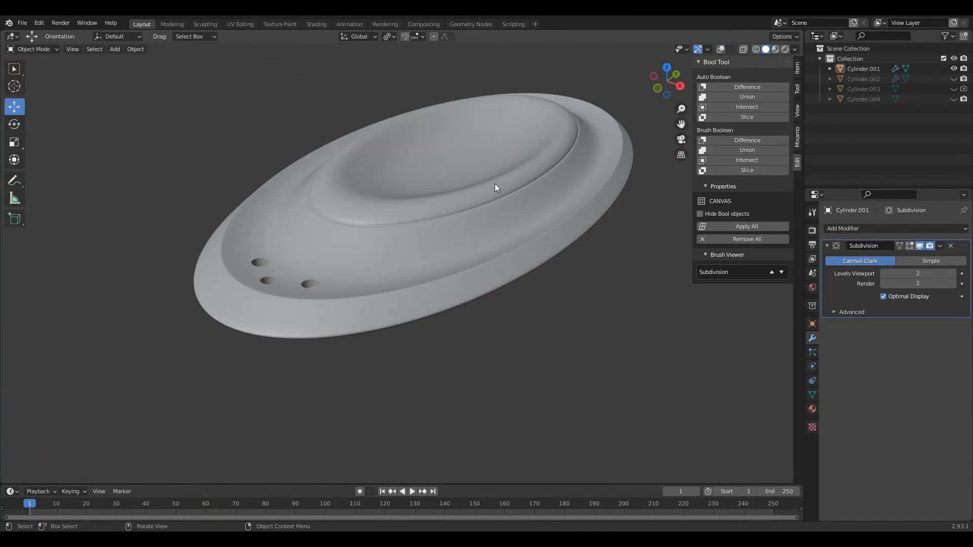
{"action": "middle_click_drag", "start_coordinate": [495, 184], "coordinate": [665, 120]}
{"action": "scroll", "coordinate": [527, 211], "scroll_direction": "up", "scroll_amount": 3}
{"action": "left_click", "coordinate": [720, 49]}
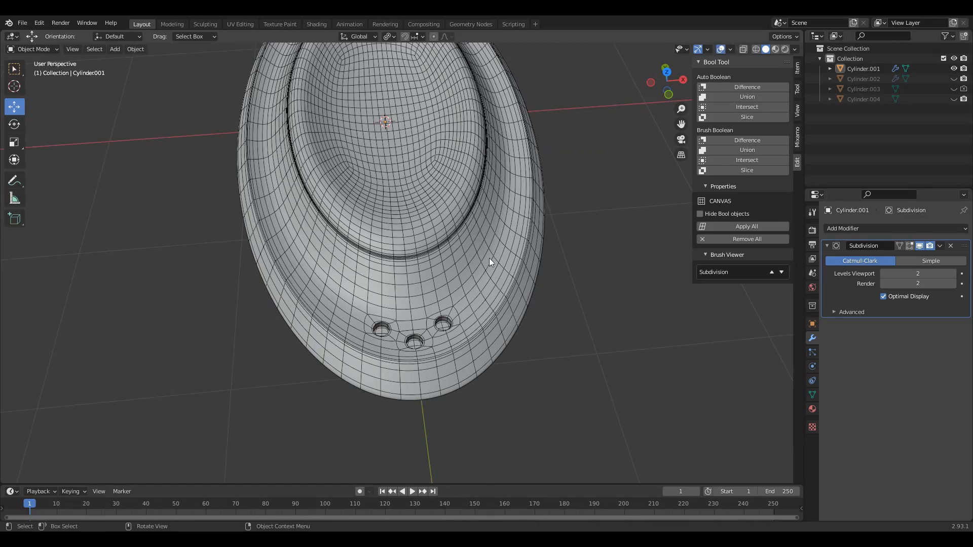
{"action": "middle_click_drag", "start_coordinate": [540, 293], "coordinate": [439, 223]}
{"action": "key", "text": "ctrl+s"}
Step: Hide the overlays and view the finished form's hollow, seam and round recesses in Object Mode
{"action": "left_click", "coordinate": [440, 222]}
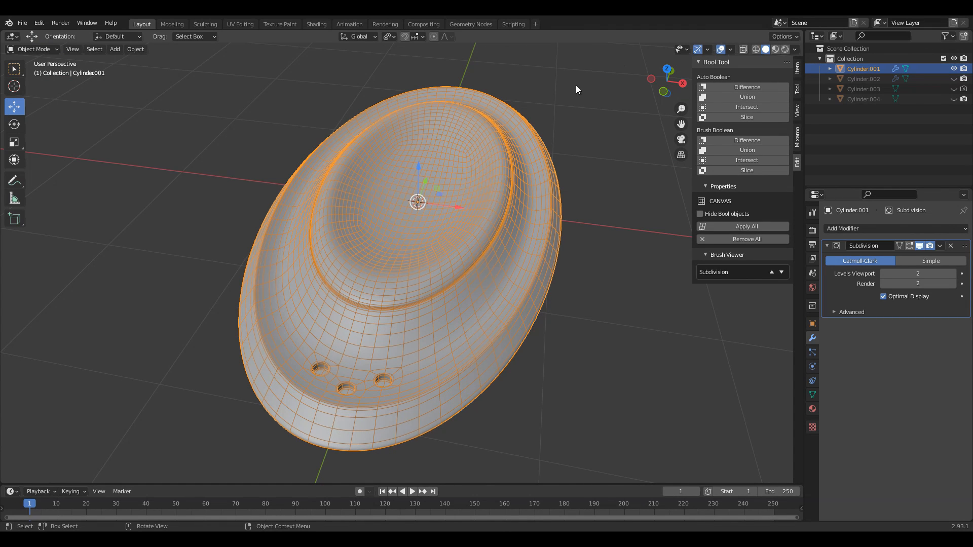
{"action": "left_click", "coordinate": [720, 49]}
{"action": "key", "text": "Tab"}
{"action": "key", "text": "Tab"}
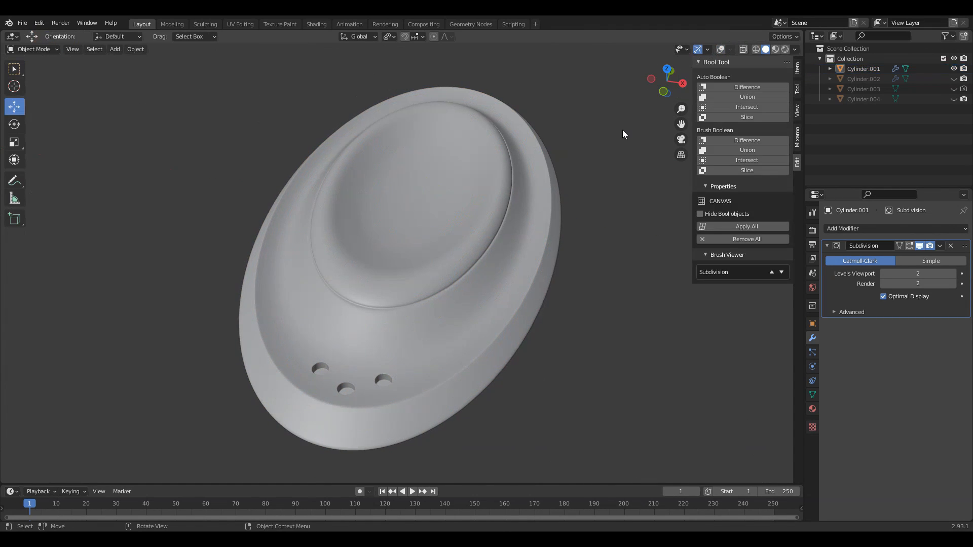
{"action": "middle_click_drag", "start_coordinate": [622, 133], "coordinate": [563, 255]}
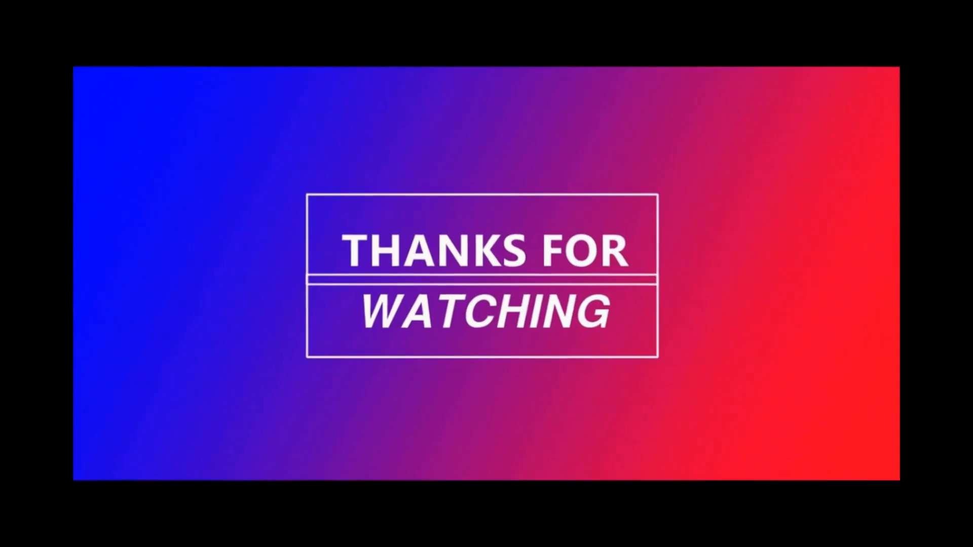